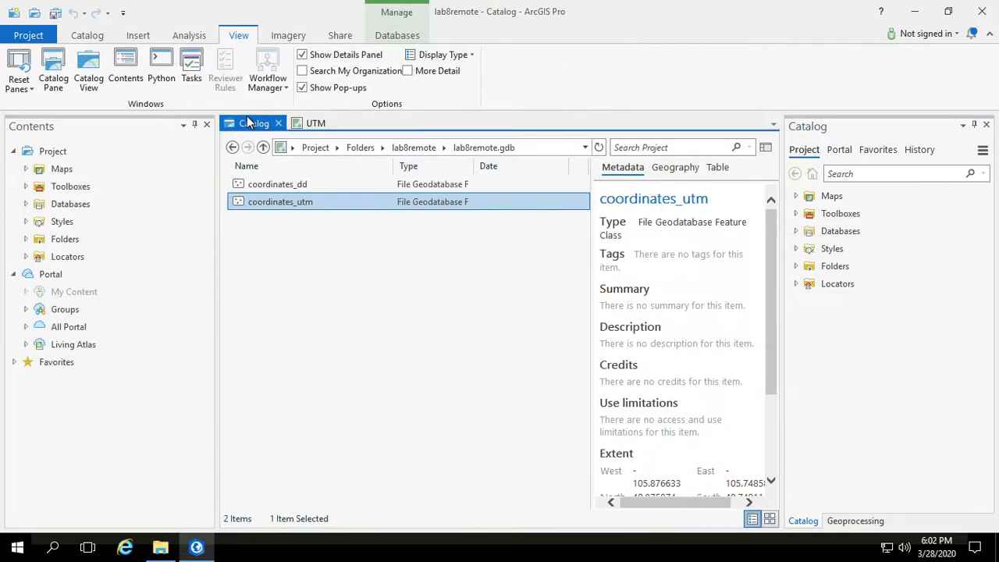
Step: Add a folder connection to the network drive's Classes > Spring-2020 > NR319 > lab8-data folder, then save the project
{"action": "left_click", "coordinate": [66, 239]}
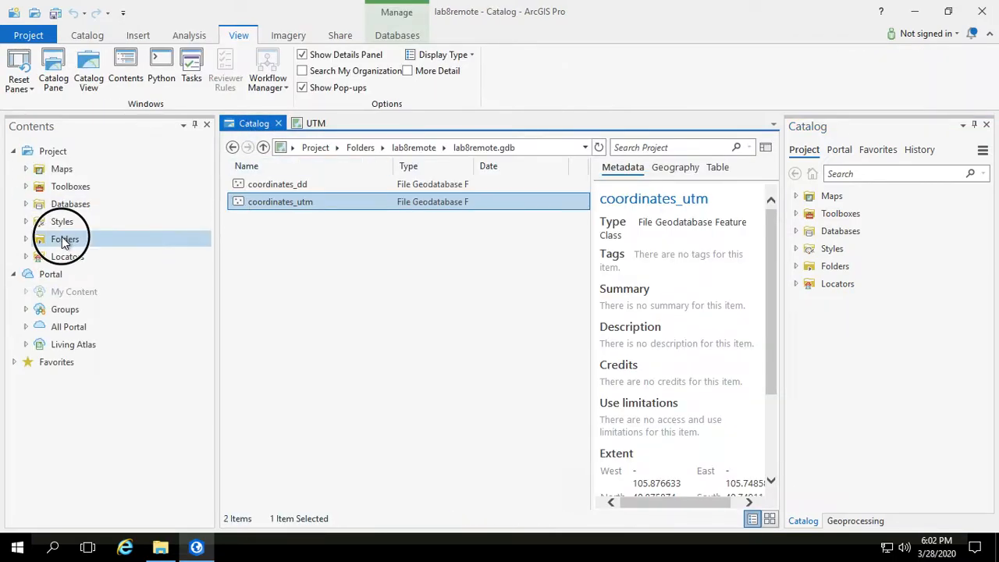
{"action": "right_click", "coordinate": [65, 242]}
{"action": "left_click", "coordinate": [89, 248]}
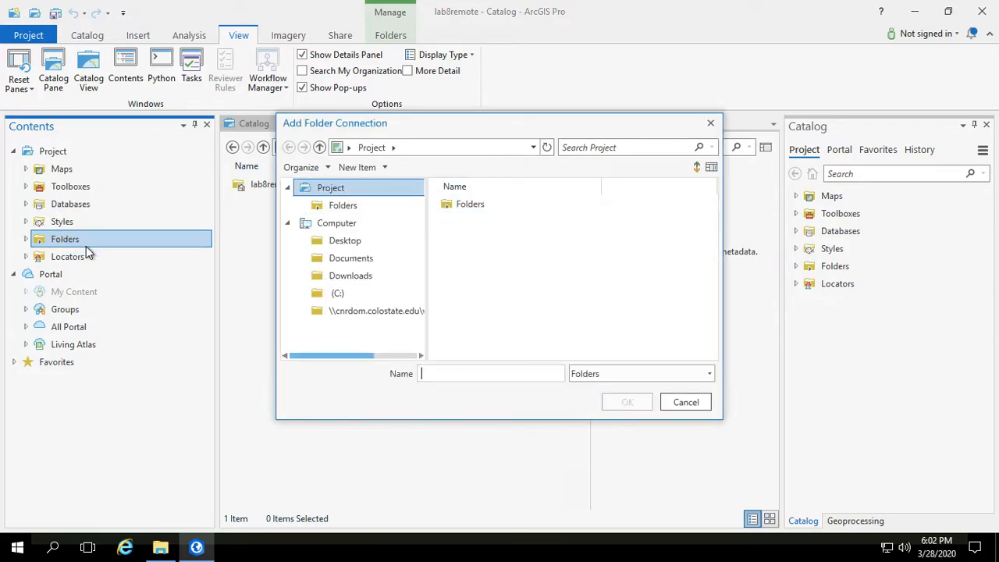
{"action": "left_click", "coordinate": [386, 312]}
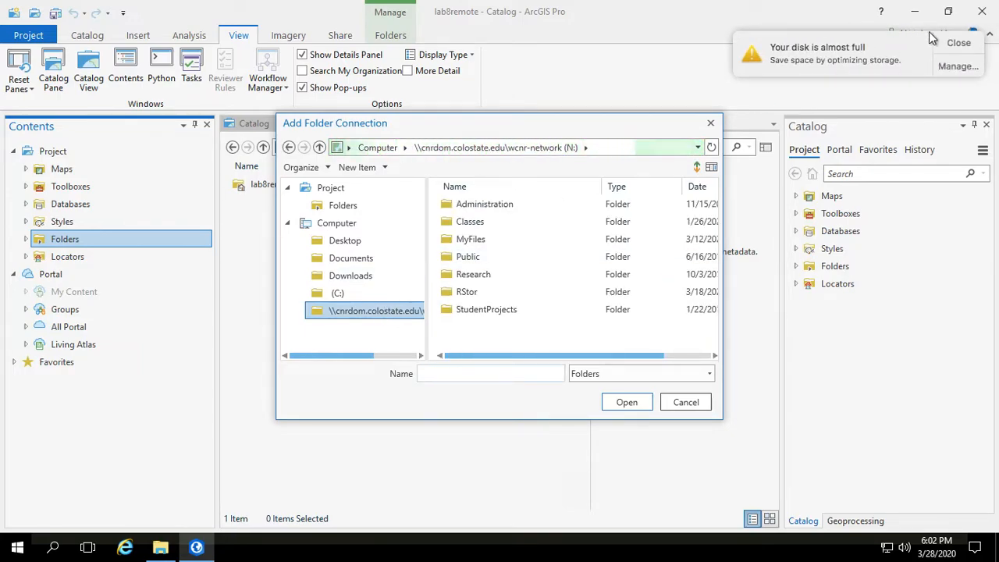
{"action": "left_click", "coordinate": [958, 43]}
{"action": "double_click", "coordinate": [465, 222]}
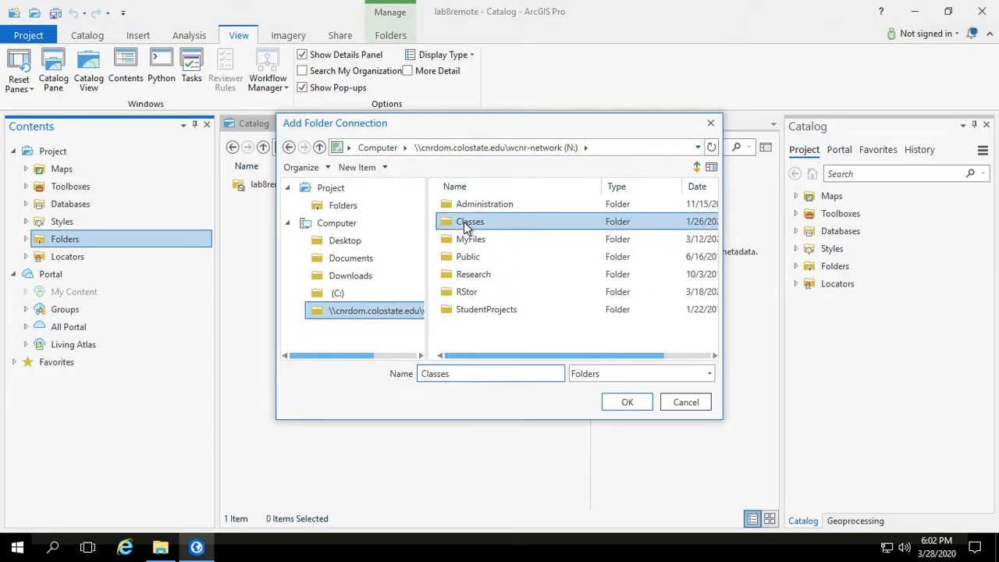
{"action": "double_click", "coordinate": [467, 275]}
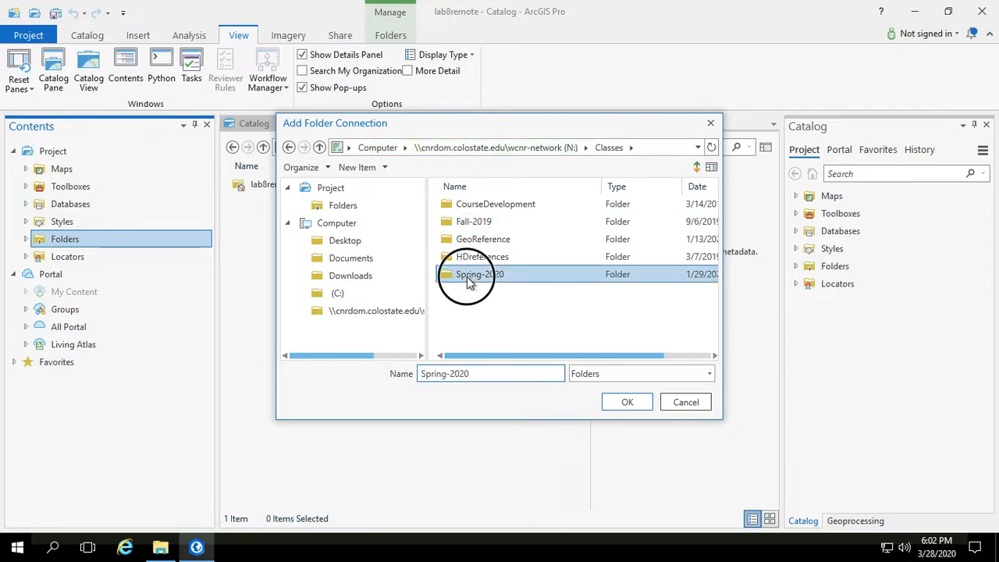
{"action": "double_click", "coordinate": [466, 241]}
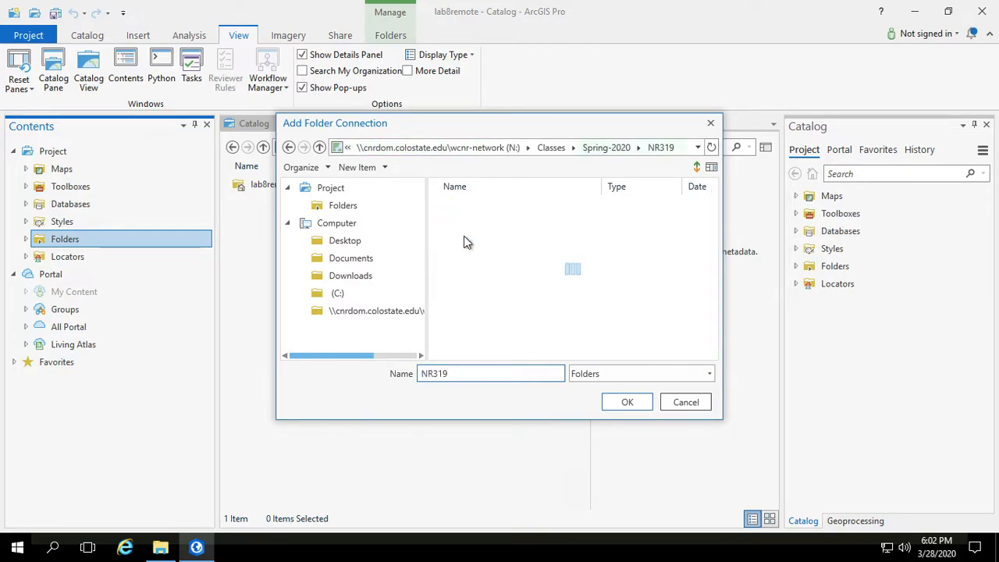
{"action": "scroll", "coordinate": [487, 294], "scroll_direction": "down", "scroll_amount": 1}
{"action": "scroll", "coordinate": [488, 293], "scroll_direction": "down", "scroll_amount": 2}
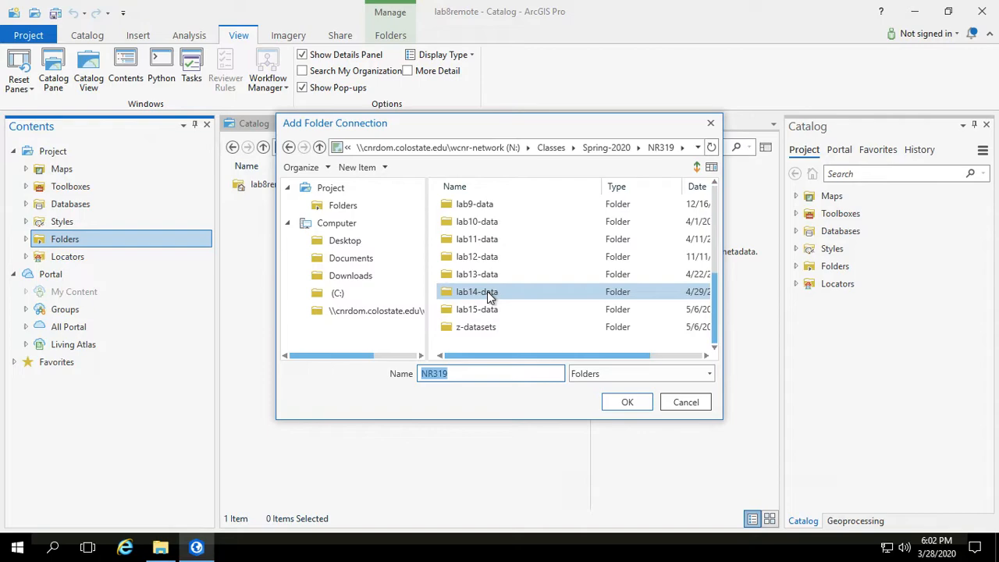
{"action": "left_click_drag", "start_coordinate": [715, 291], "coordinate": [714, 289]}
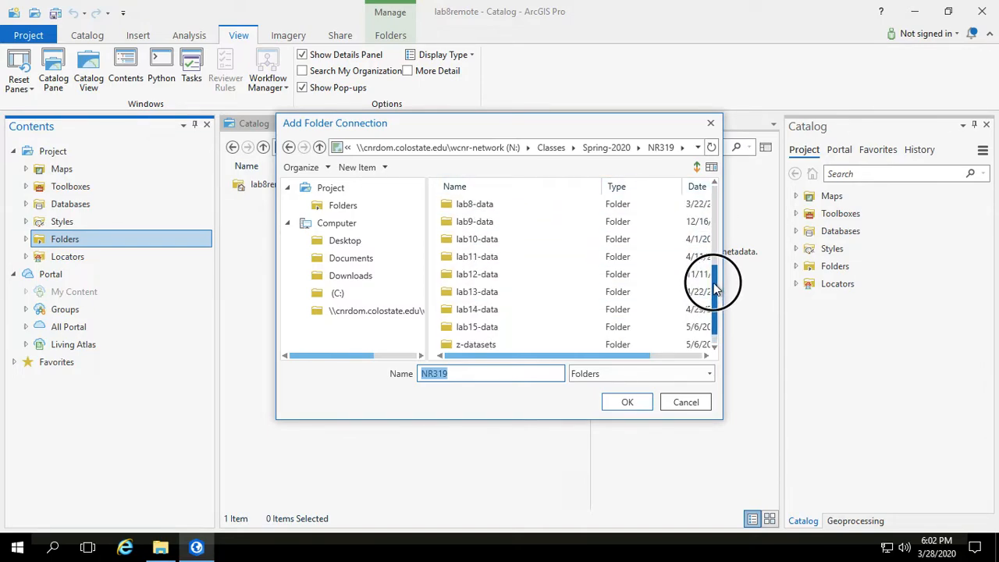
{"action": "left_click", "coordinate": [470, 205]}
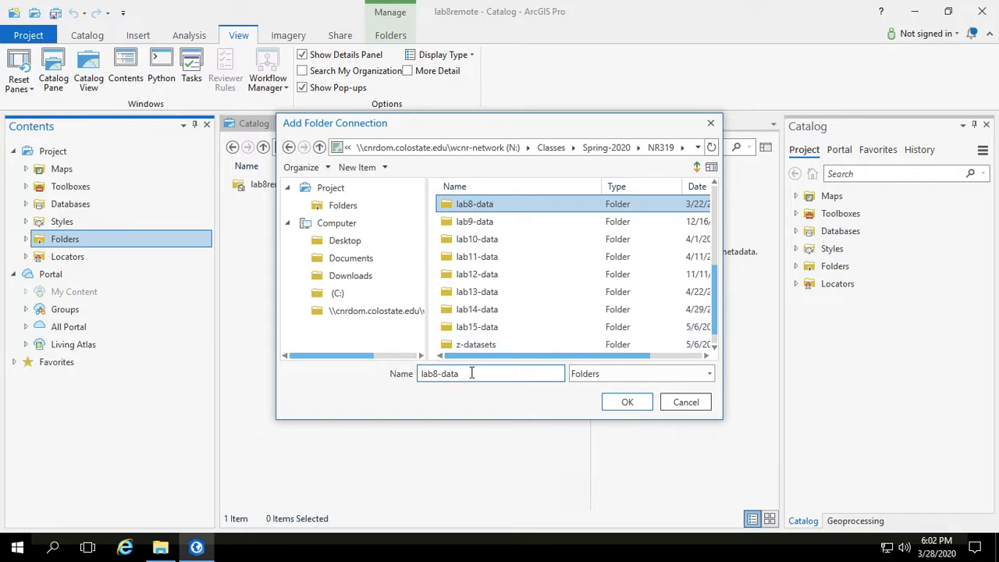
{"action": "left_click", "coordinate": [629, 402]}
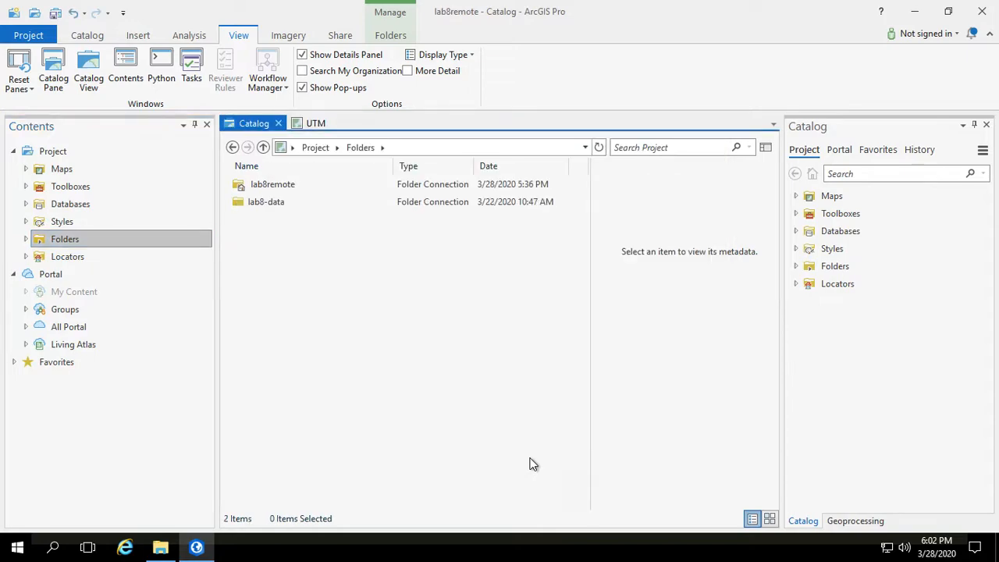
{"action": "key", "text": "ctrl+s"}
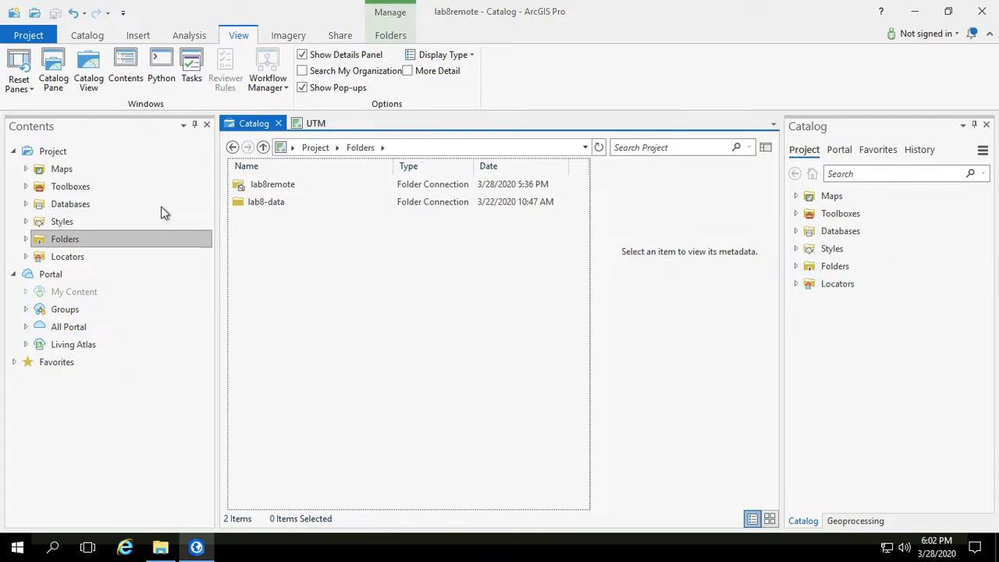
Step: Copy the Deadman Park MU.png raster from the lab8-data Deadman Stuff folder
{"action": "double_click", "coordinate": [255, 198]}
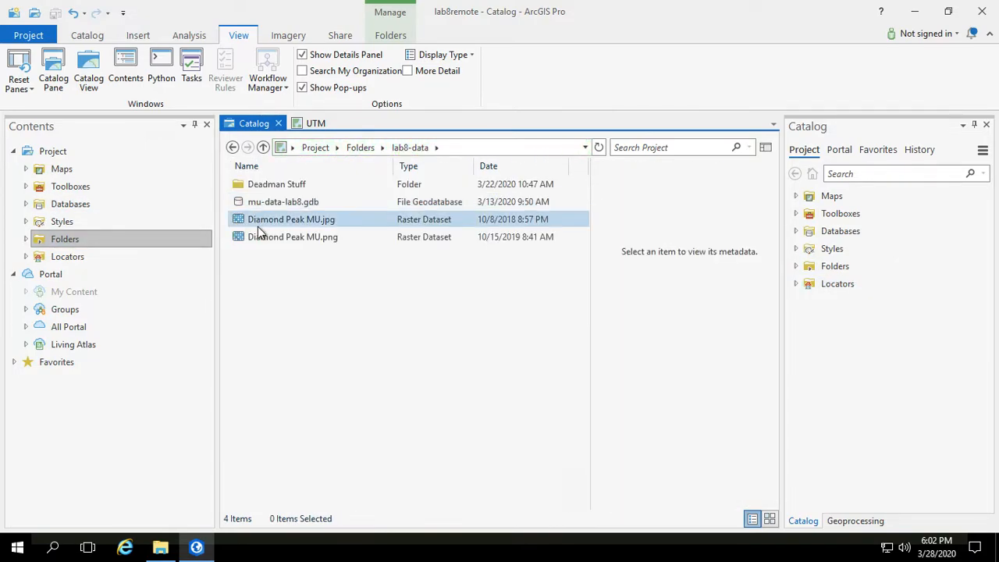
{"action": "double_click", "coordinate": [248, 186]}
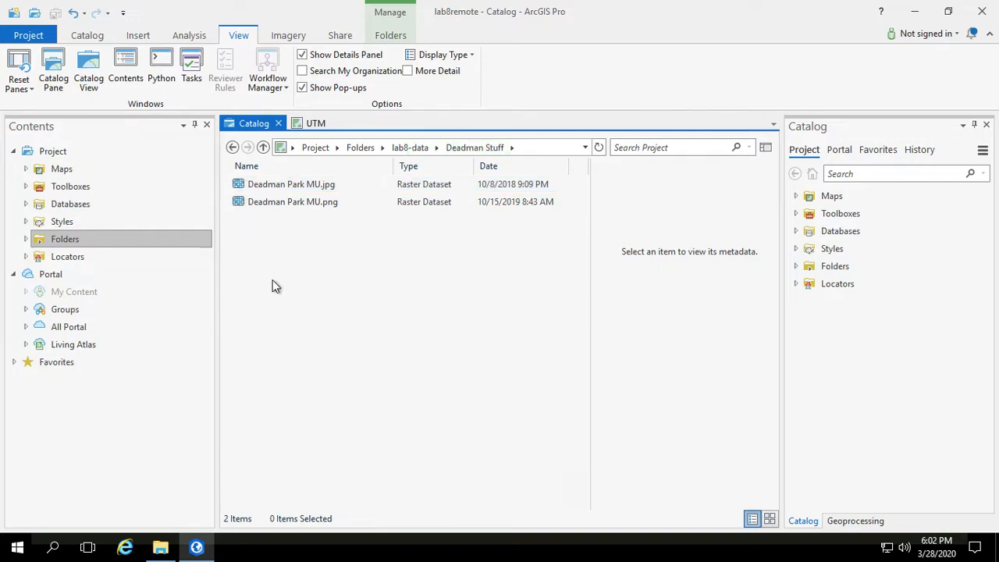
{"action": "left_click", "coordinate": [273, 203]}
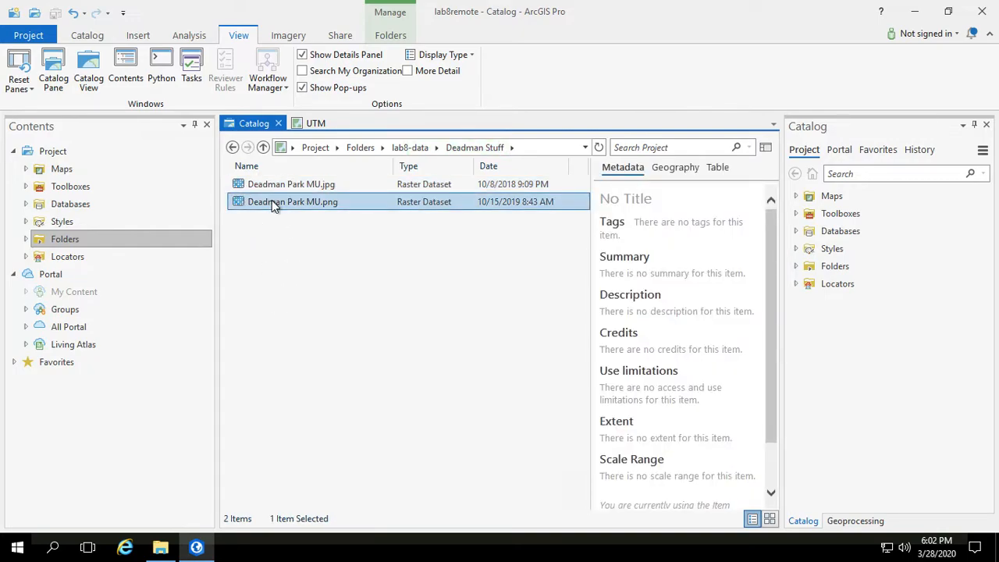
{"action": "left_click", "coordinate": [233, 148]}
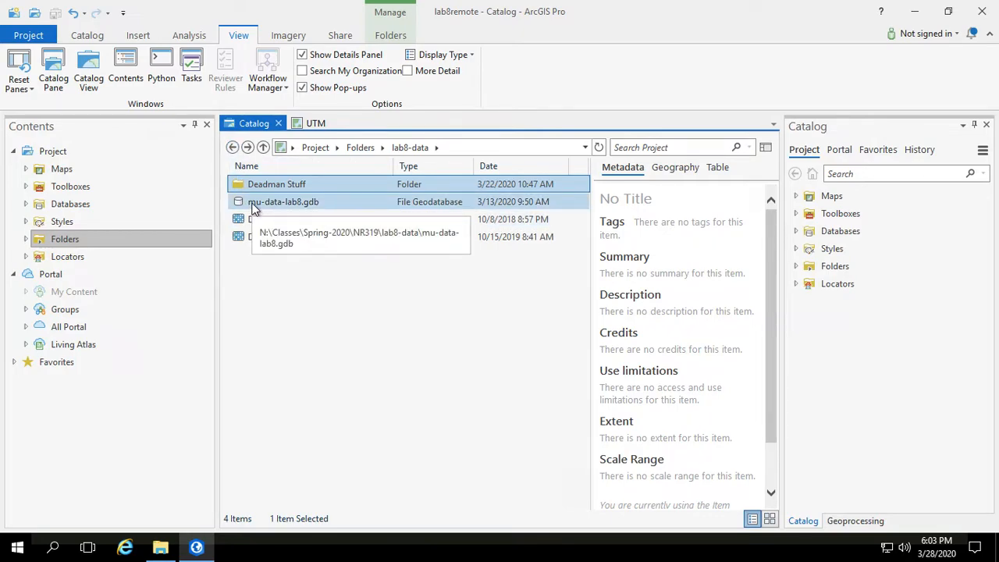
{"action": "double_click", "coordinate": [242, 184]}
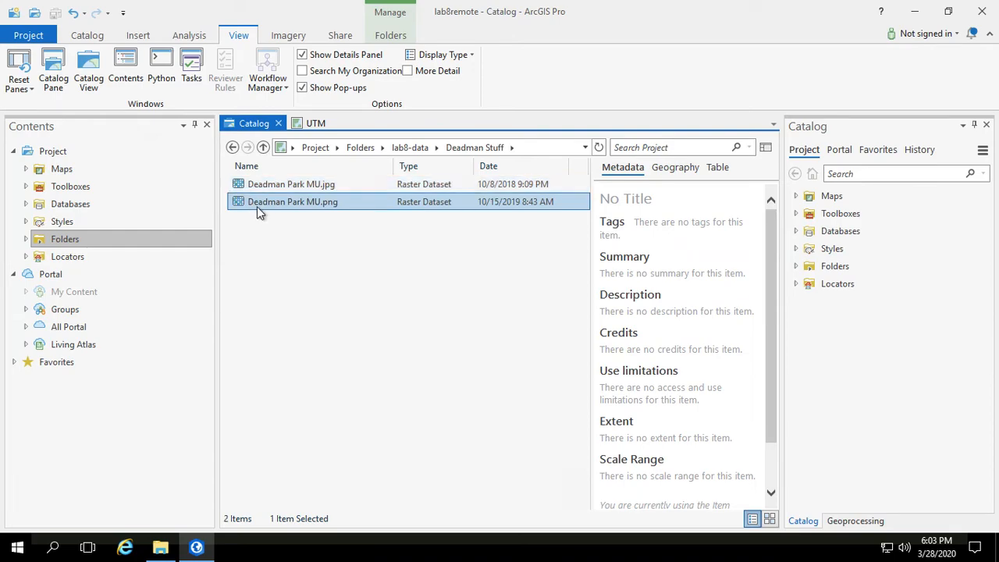
{"action": "right_click", "coordinate": [256, 204]}
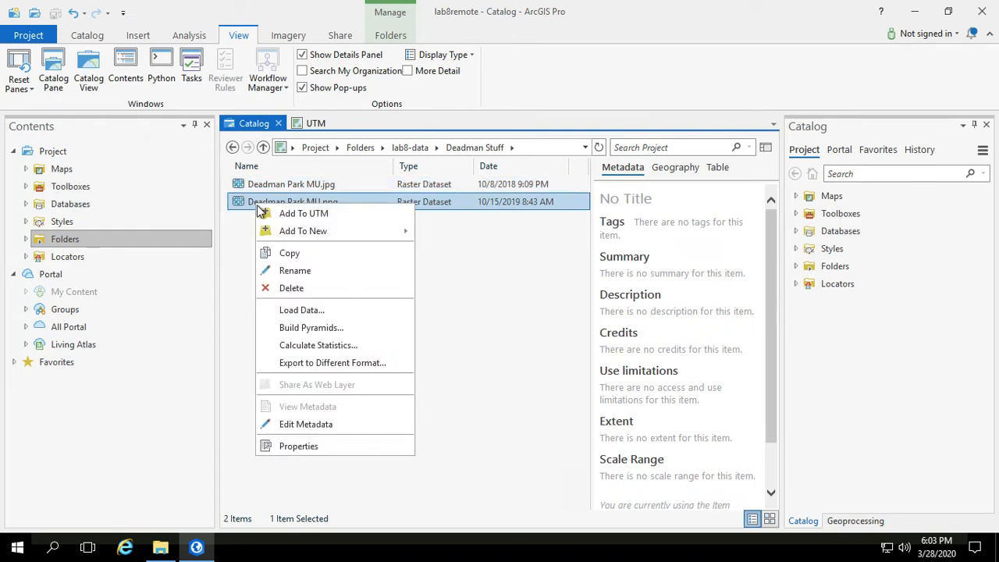
{"action": "left_click", "coordinate": [282, 252]}
Step: Paste the copied raster into the lab8remote folder
{"action": "left_click", "coordinate": [232, 148]}
{"action": "left_click", "coordinate": [232, 148]}
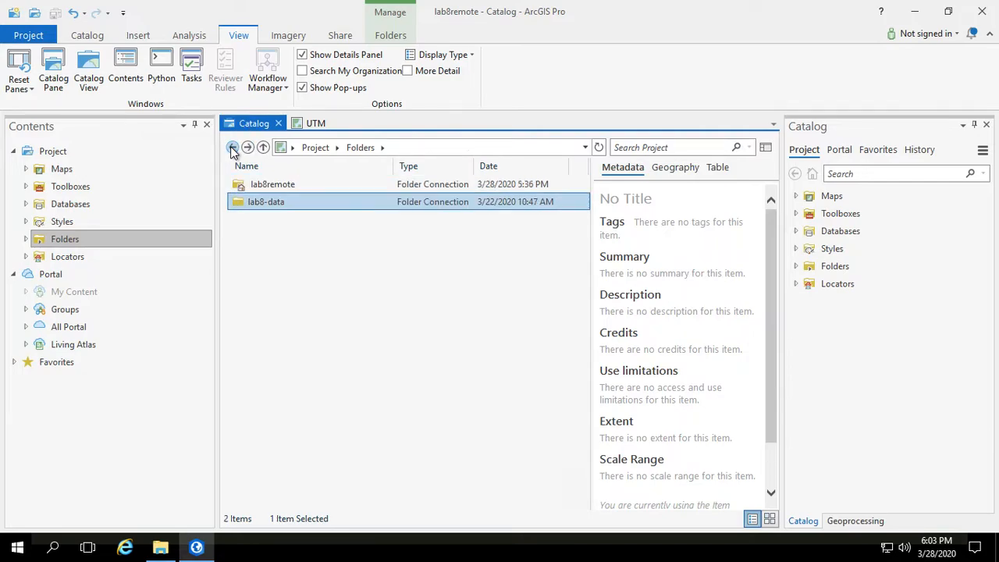
{"action": "double_click", "coordinate": [263, 185]}
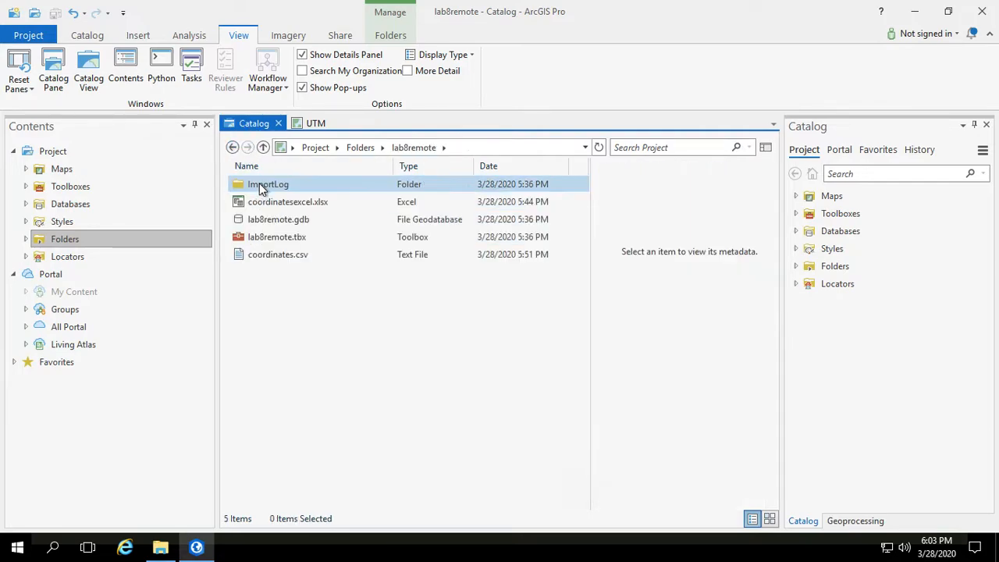
{"action": "right_click", "coordinate": [279, 283]}
{"action": "left_click", "coordinate": [314, 416]}
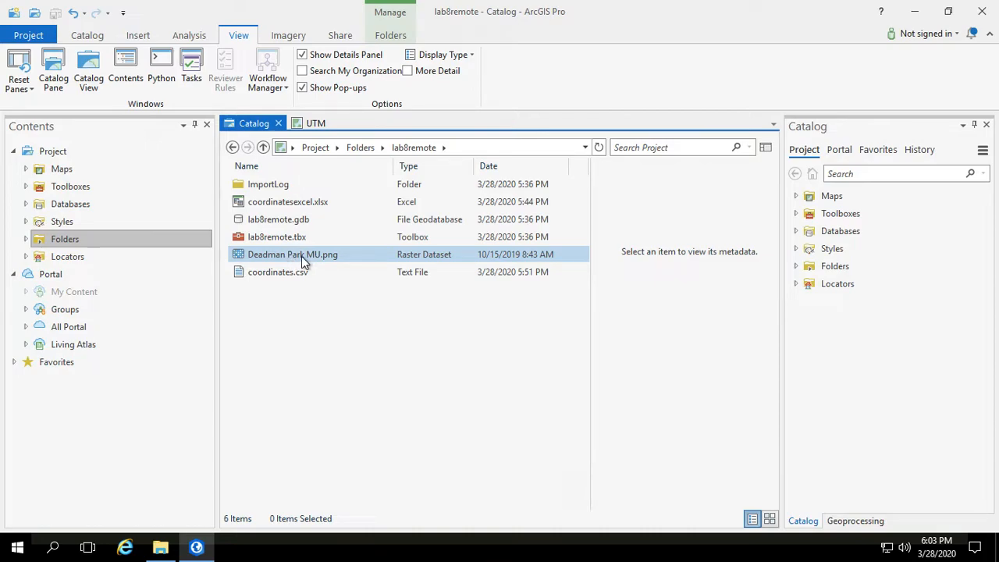
Step: Copy the mu-data-lab8.gdb geodatabase from the lab8-data folder
{"action": "left_click", "coordinate": [267, 259]}
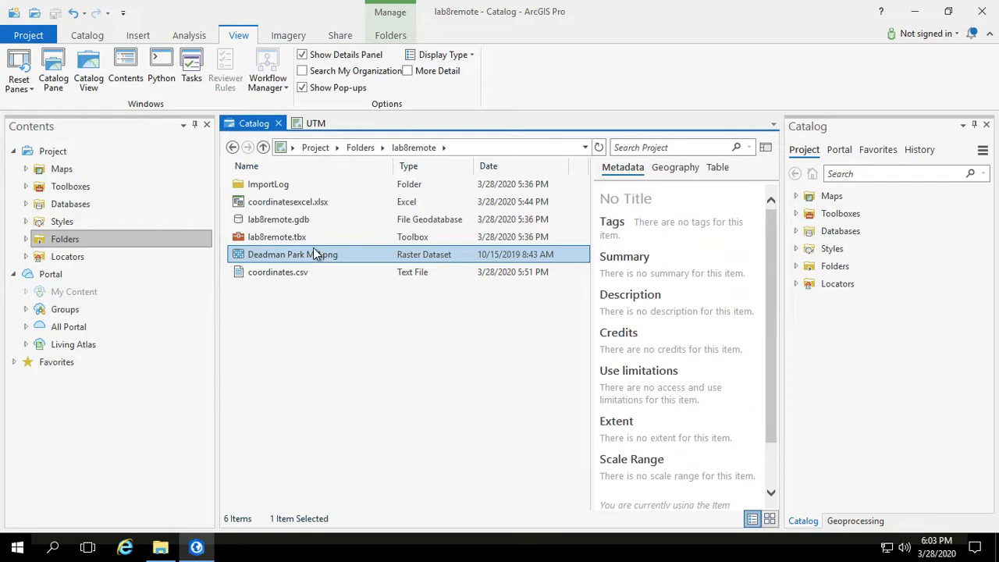
{"action": "left_click", "coordinate": [232, 148]}
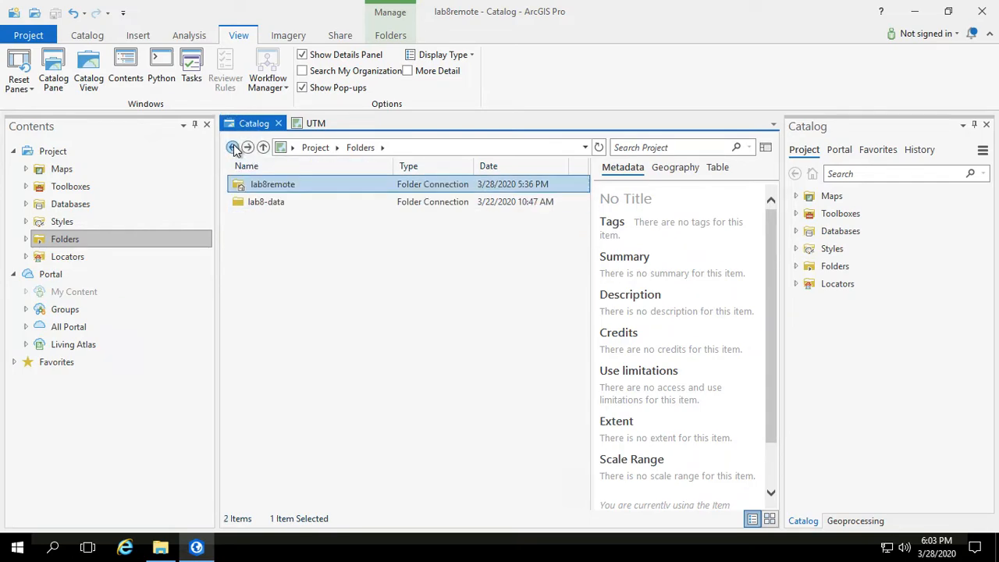
{"action": "left_click", "coordinate": [232, 148]}
{"action": "left_click", "coordinate": [247, 148]}
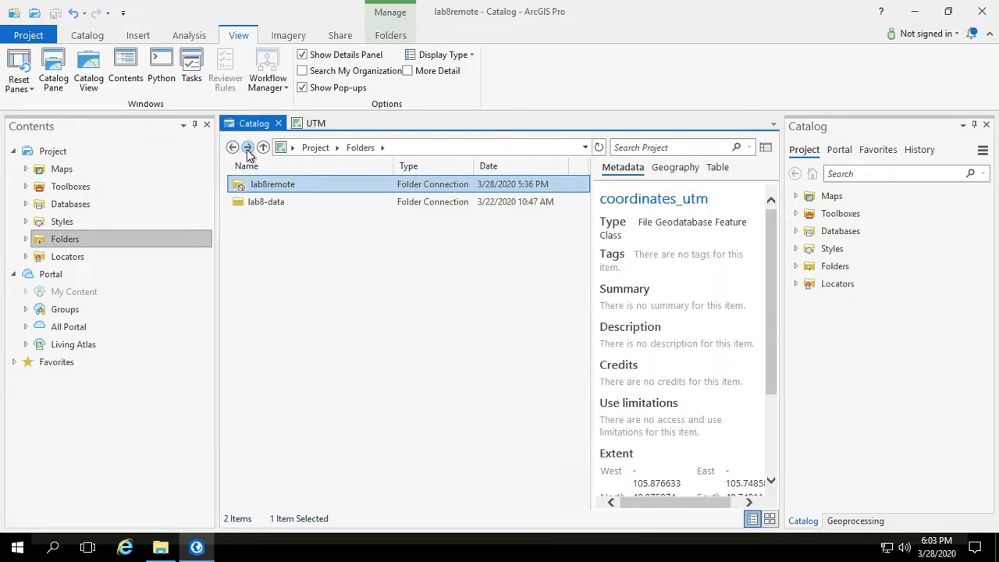
{"action": "double_click", "coordinate": [256, 201]}
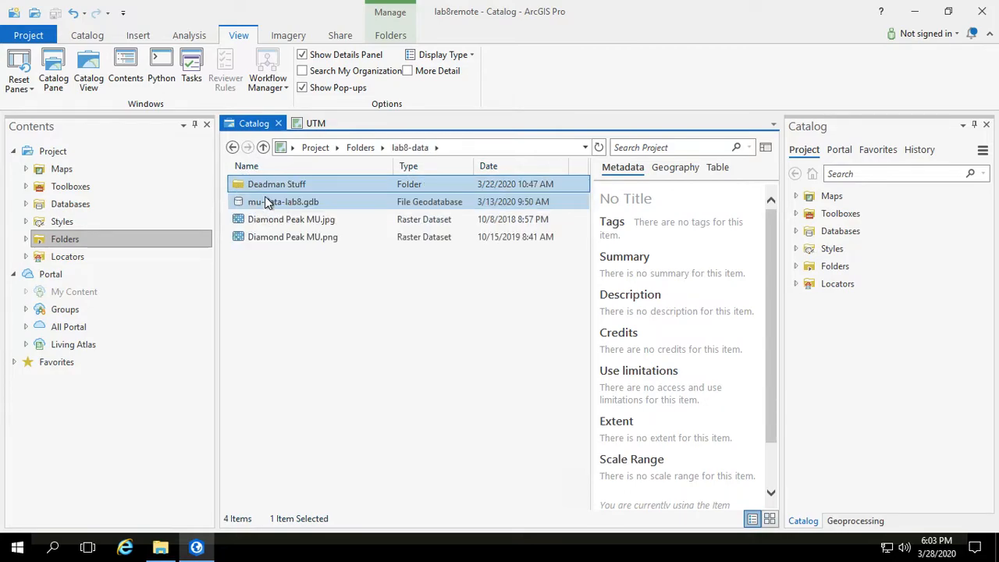
{"action": "double_click", "coordinate": [263, 202]}
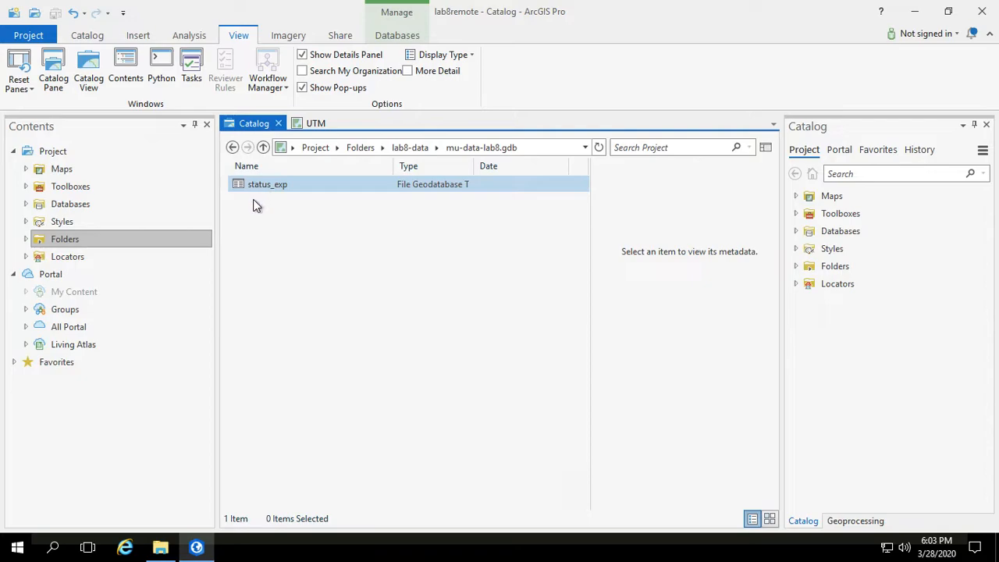
{"action": "left_click", "coordinate": [233, 147]}
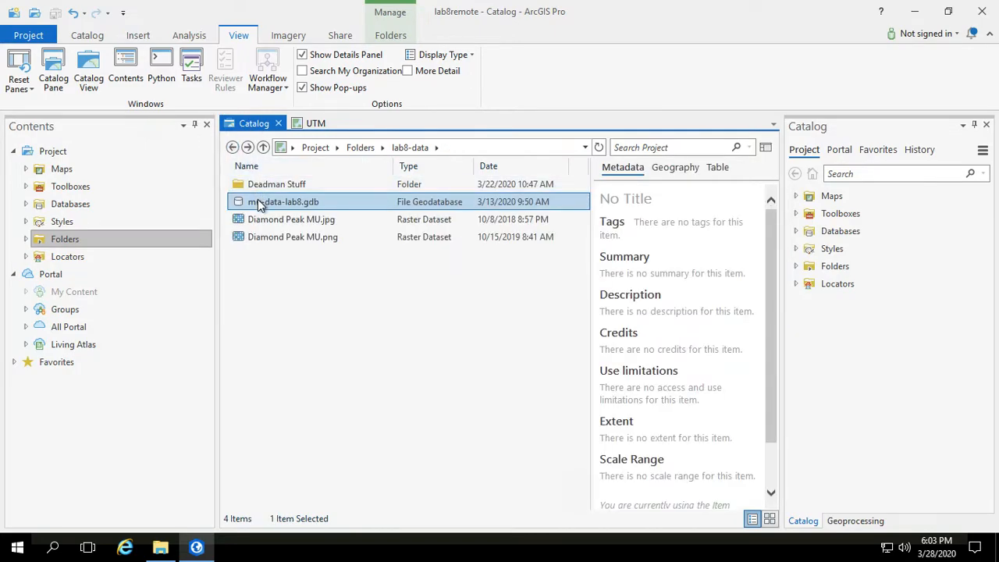
{"action": "right_click", "coordinate": [260, 205]}
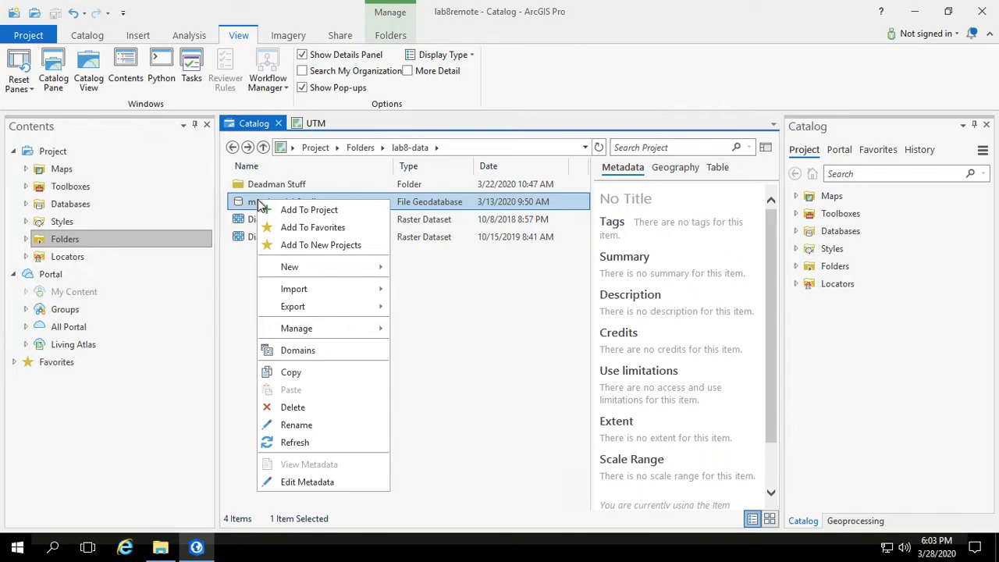
{"action": "left_click", "coordinate": [301, 375]}
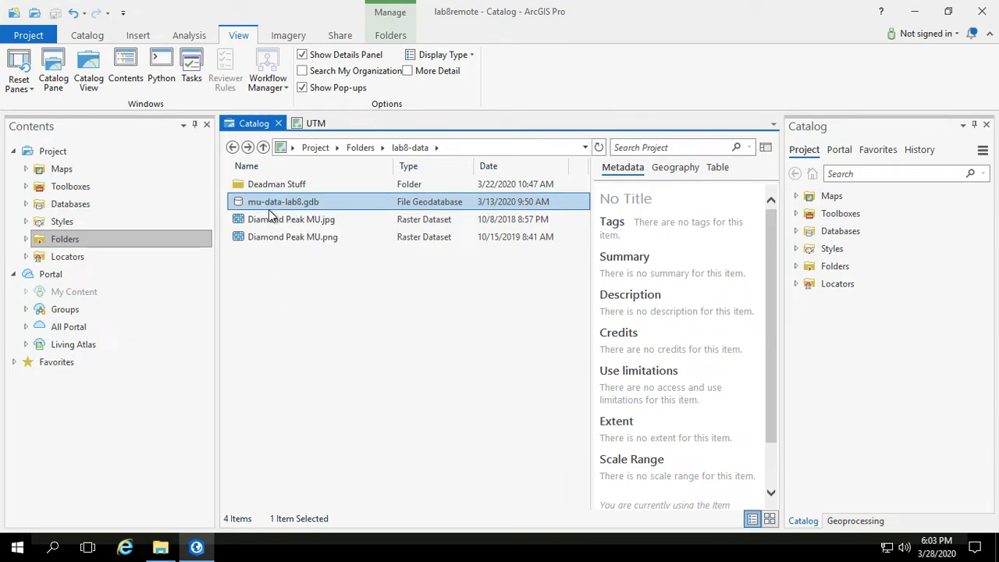
Step: Paste the geodatabase into the lab8remote folder
{"action": "left_click", "coordinate": [231, 147]}
{"action": "double_click", "coordinate": [253, 184]}
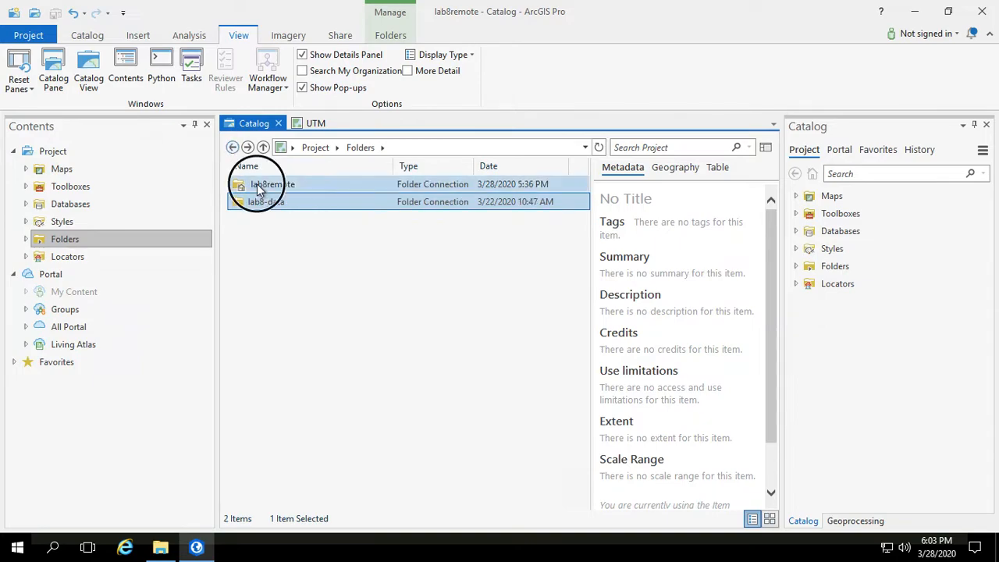
{"action": "right_click", "coordinate": [278, 344]}
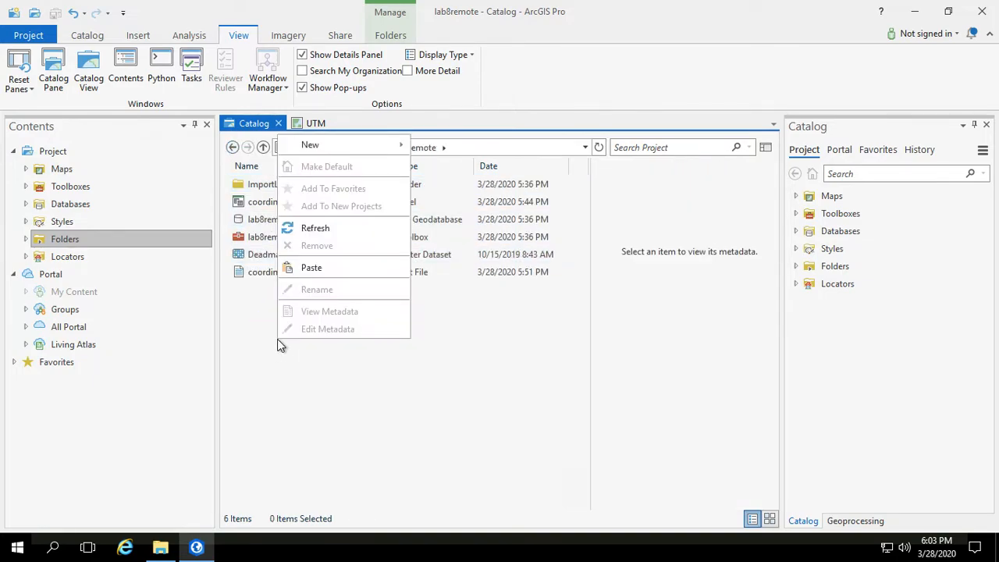
{"action": "left_click", "coordinate": [312, 268]}
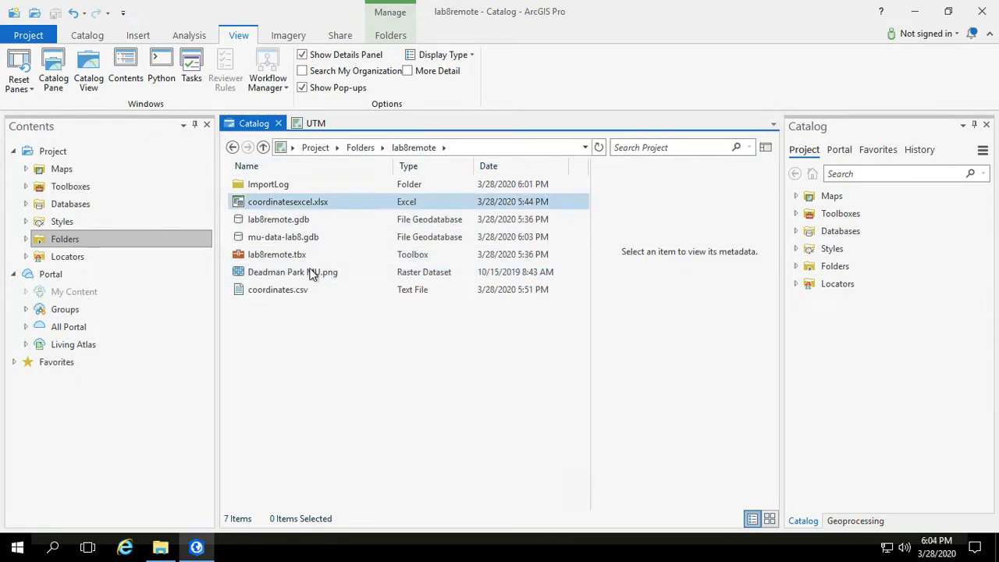
{"action": "left_click", "coordinate": [260, 273]}
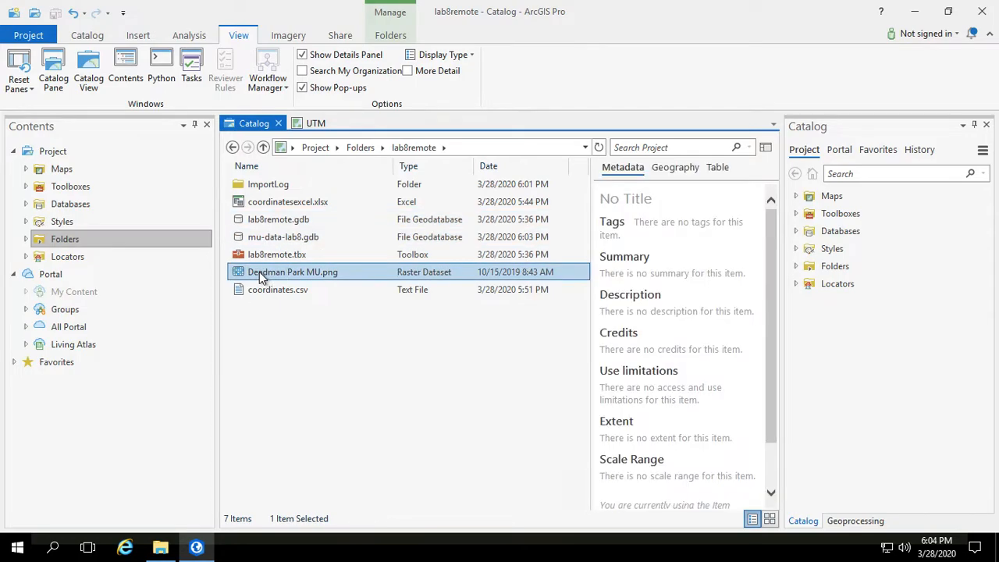
{"action": "left_click", "coordinate": [254, 240]}
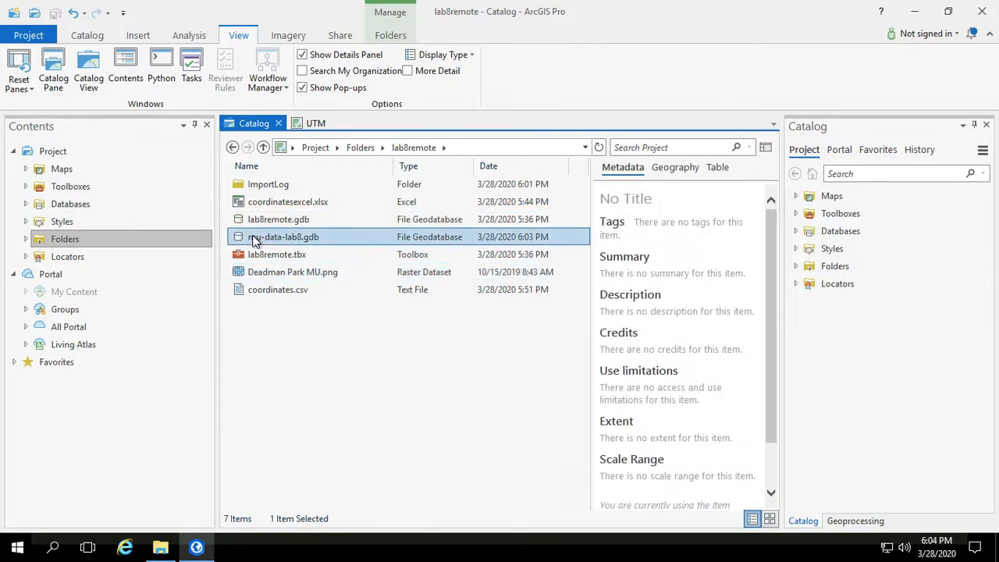
{"action": "key", "text": "super"}
{"action": "left_click", "coordinate": [559, 371]}
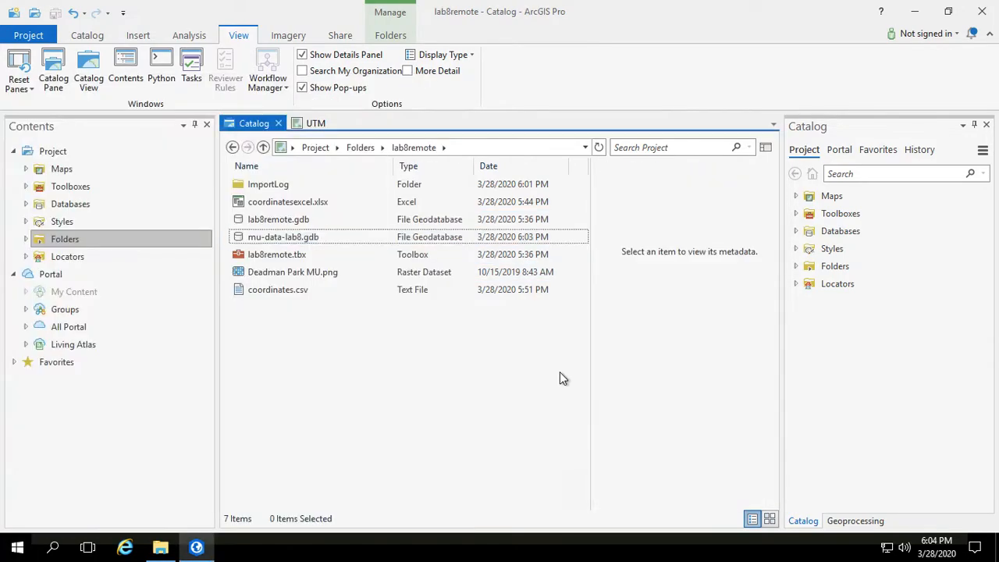
{"action": "left_click", "coordinate": [265, 240]}
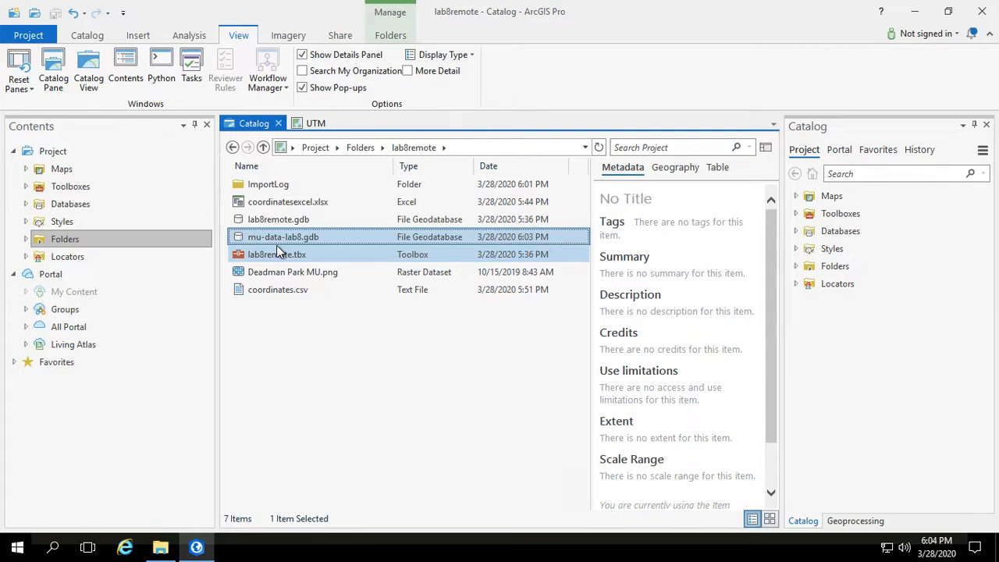
Step: Remove the lab8-data folder connection from the project
{"action": "left_click", "coordinate": [234, 148]}
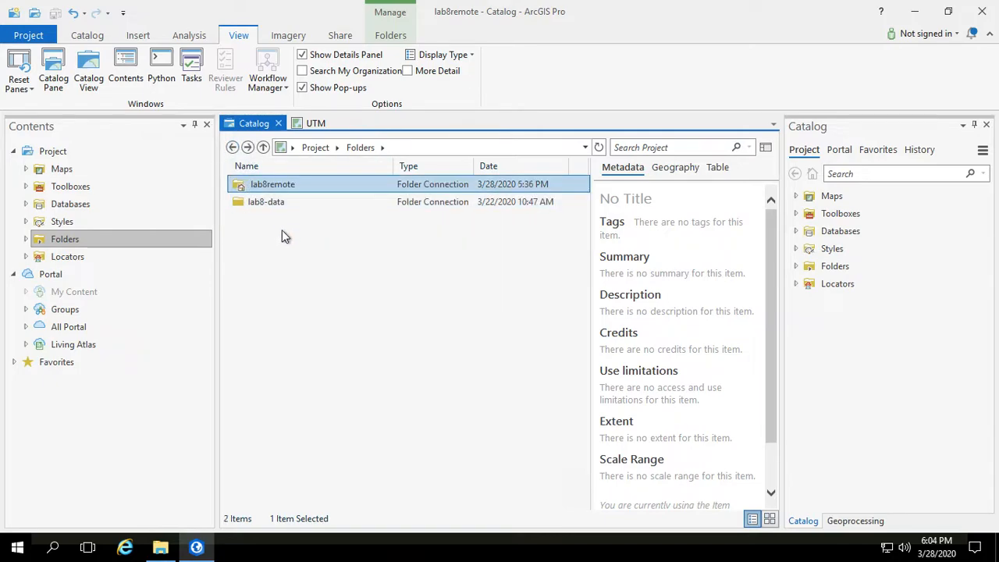
{"action": "left_click", "coordinate": [255, 209]}
{"action": "right_click", "coordinate": [252, 210]}
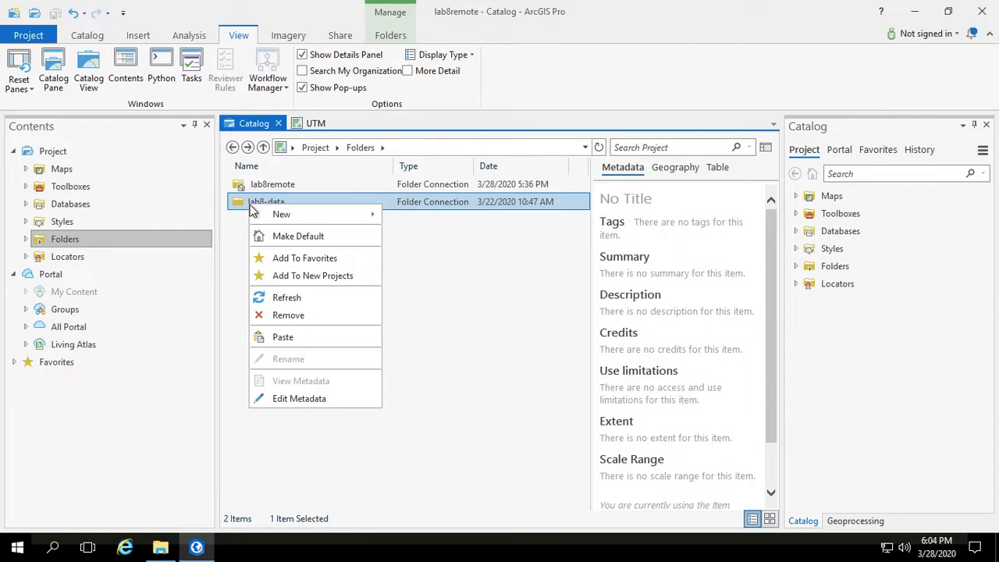
{"action": "left_click", "coordinate": [294, 320]}
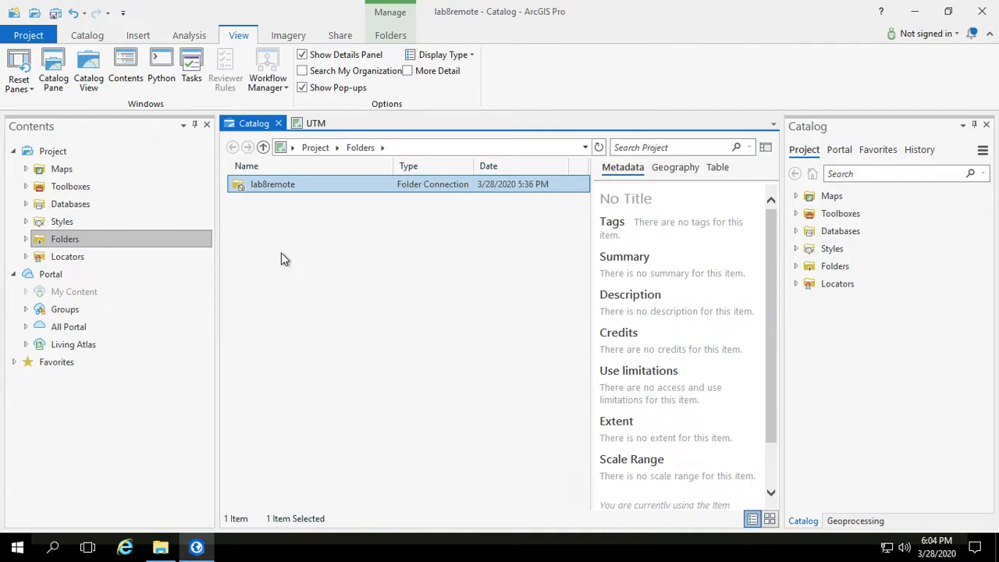
Step: Open the UTM map and expand the lab8remote folder connection in the Catalog pane
{"action": "left_click", "coordinate": [311, 125]}
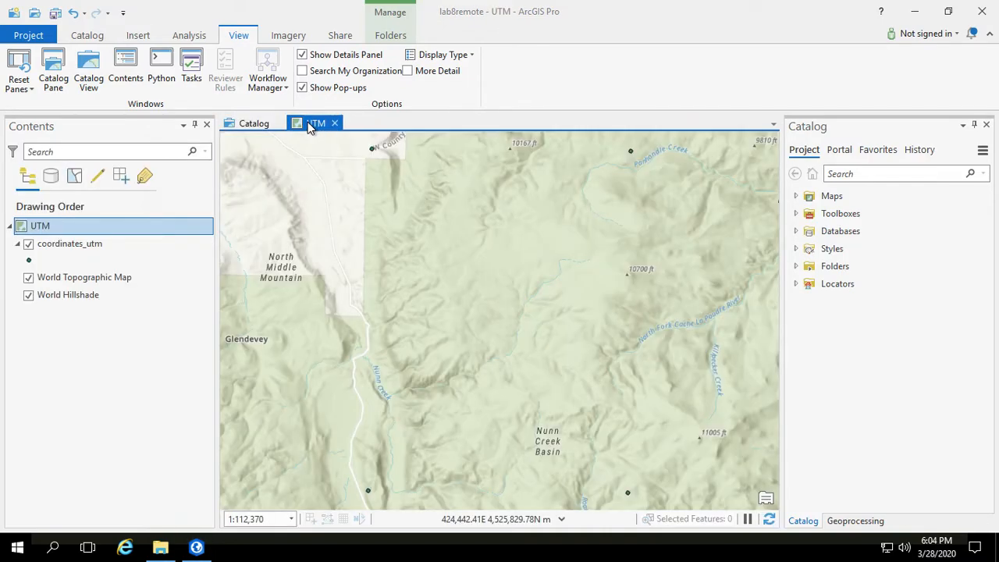
{"action": "left_click", "coordinate": [796, 267]}
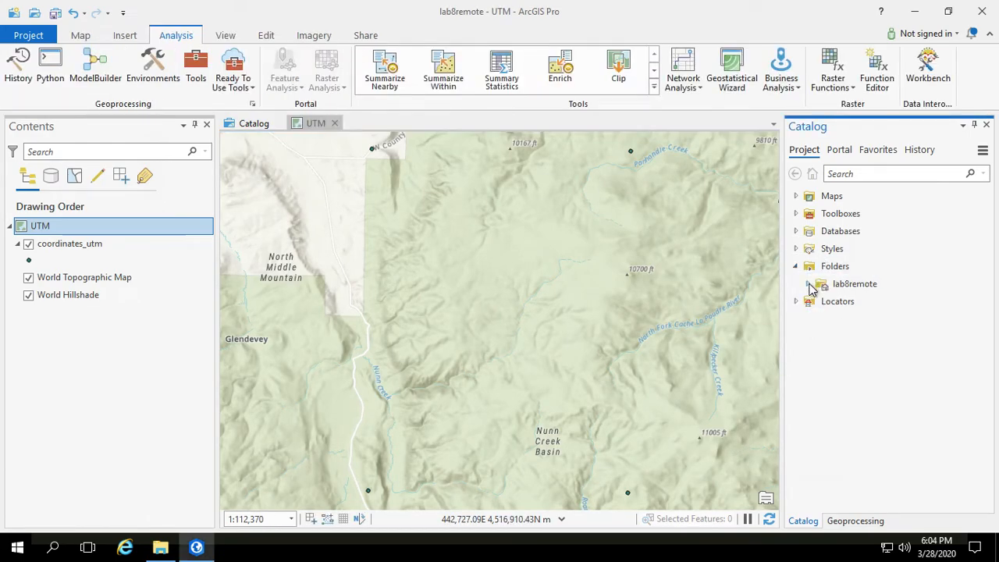
{"action": "left_click", "coordinate": [807, 284]}
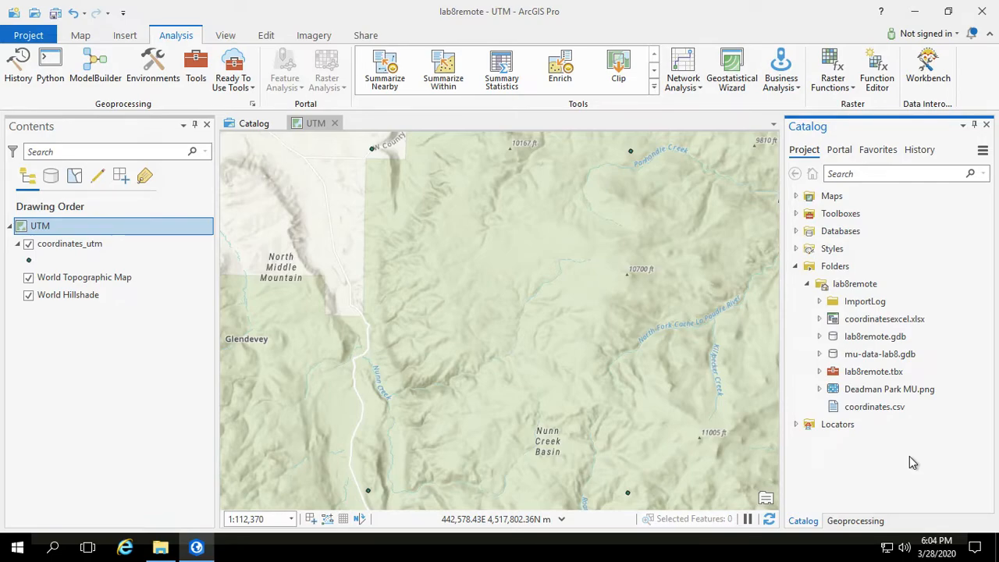
Step: Add the Deadman Park MU.png raster from the lab8remote folder to the UTM map
{"action": "left_click", "coordinate": [82, 39]}
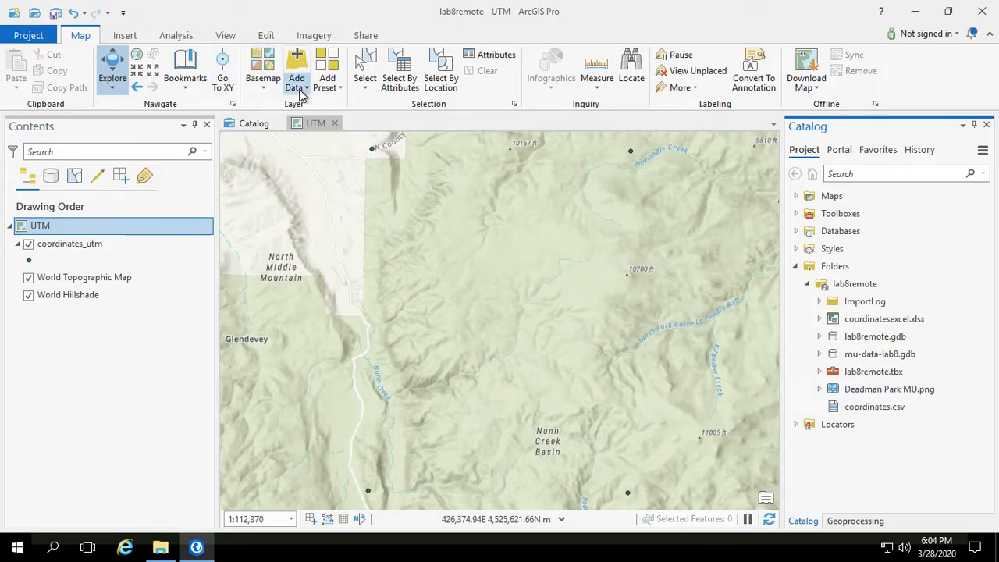
{"action": "left_click", "coordinate": [302, 92]}
{"action": "left_click", "coordinate": [308, 115]}
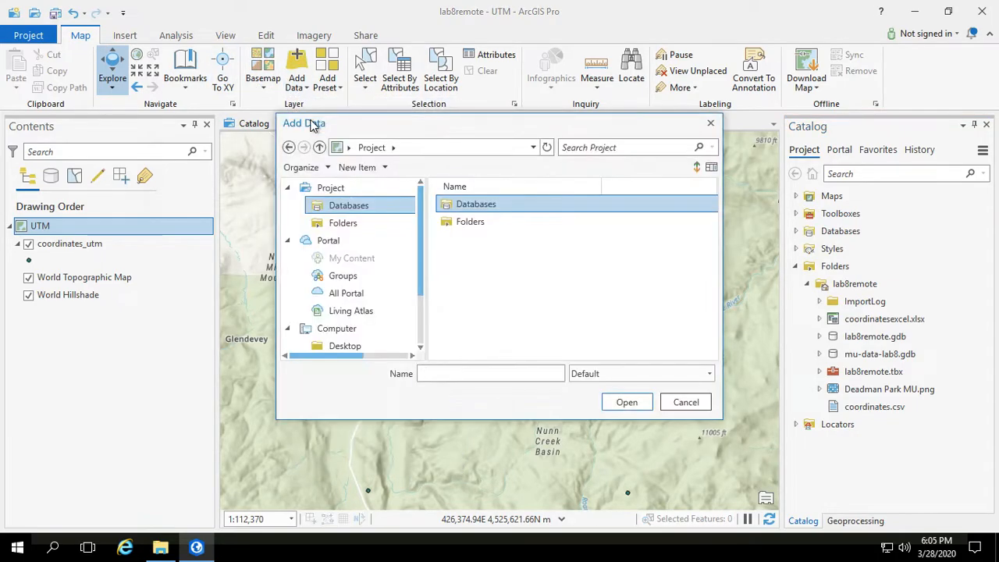
{"action": "double_click", "coordinate": [466, 222]}
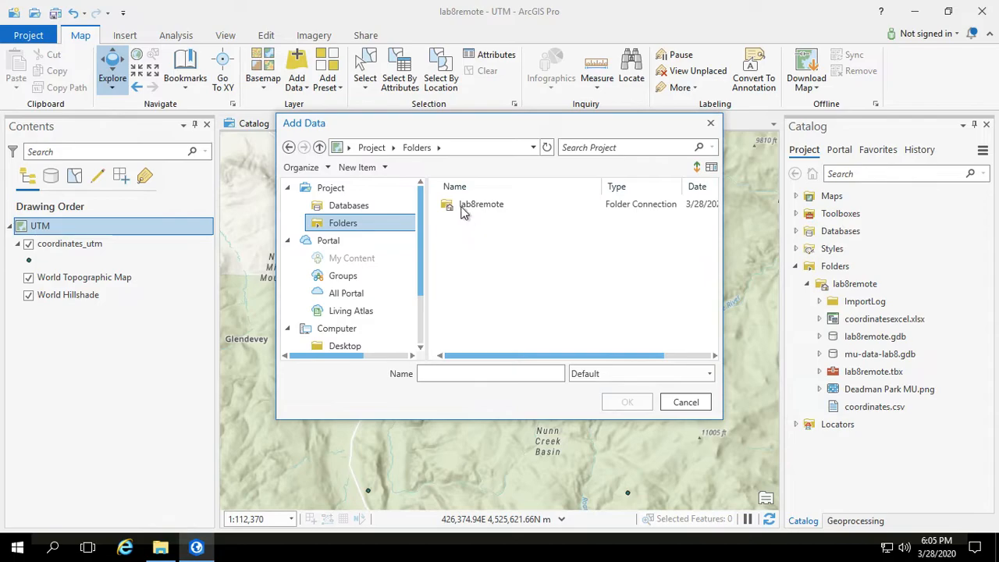
{"action": "double_click", "coordinate": [460, 204]}
{"action": "left_click", "coordinate": [472, 276]}
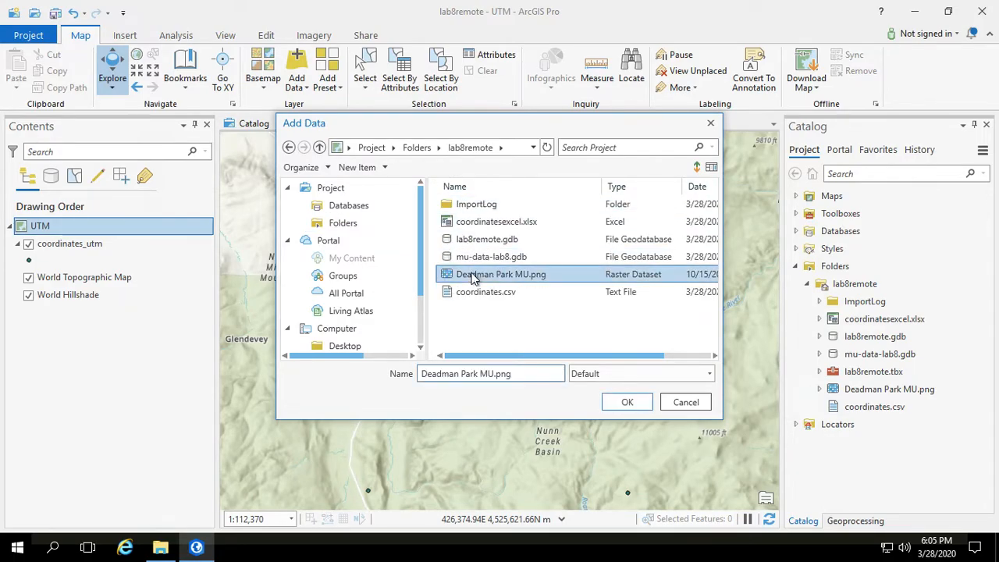
{"action": "left_click", "coordinate": [626, 402]}
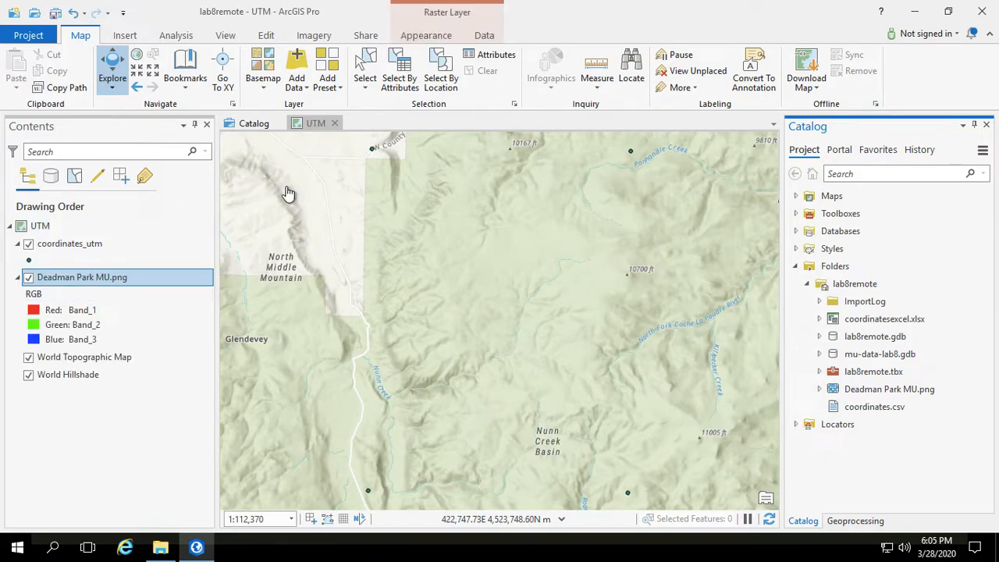
Step: Zoom to the Deadman Park MU.png layer's extent and zoom out from it
{"action": "right_click", "coordinate": [87, 279]}
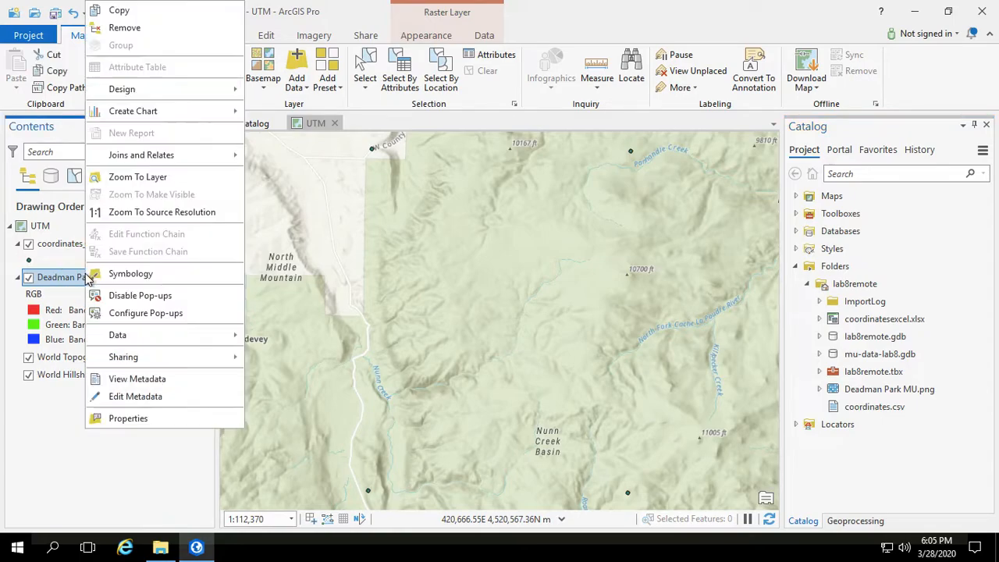
{"action": "left_click", "coordinate": [129, 177]}
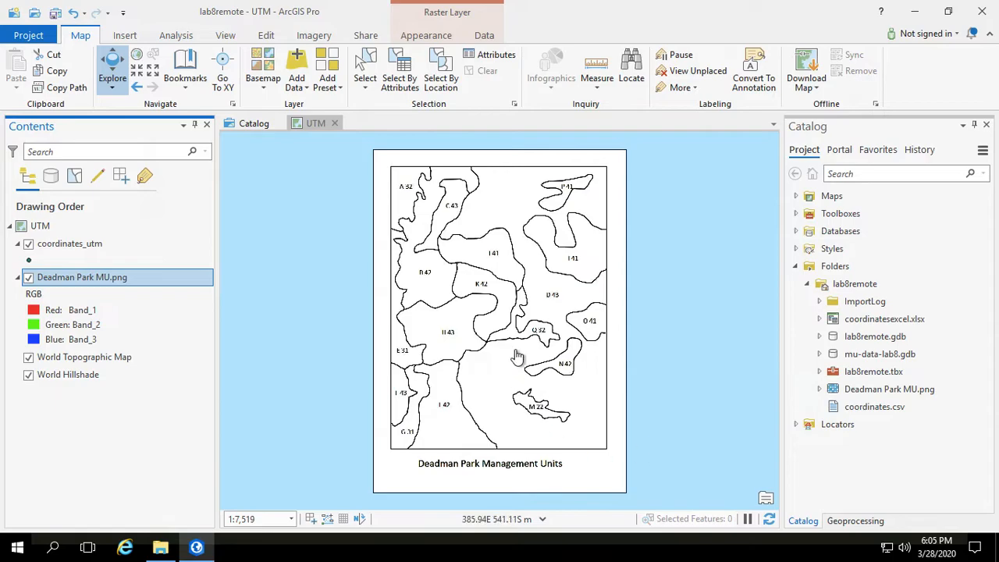
{"action": "scroll", "coordinate": [388, 342], "scroll_direction": "up", "scroll_amount": 1}
{"action": "scroll", "coordinate": [389, 341], "scroll_direction": "down", "scroll_amount": 10}
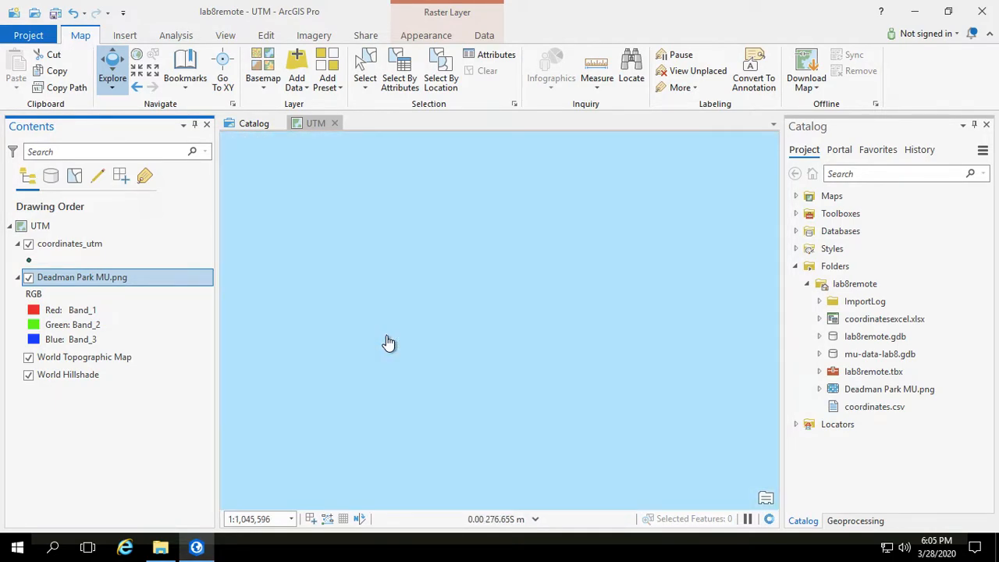
{"action": "scroll", "coordinate": [389, 341], "scroll_direction": "down", "scroll_amount": 10}
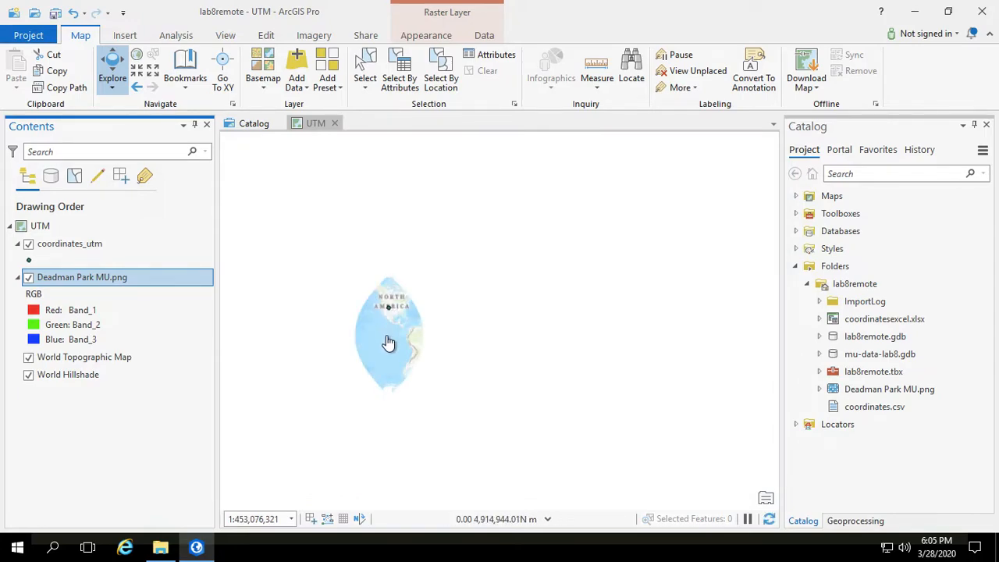
Step: Zoom to the coordinates_utm layer
{"action": "left_click", "coordinate": [59, 244]}
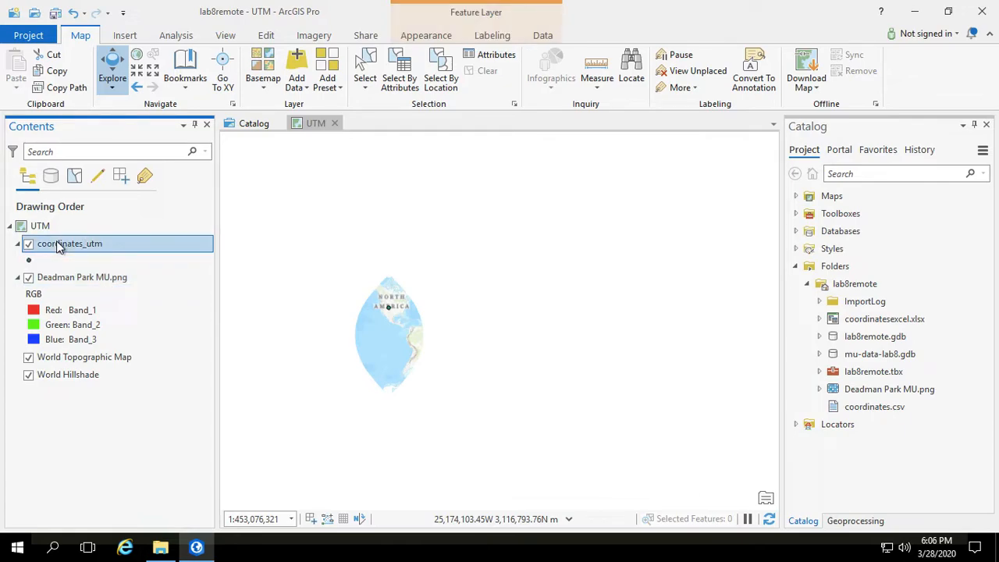
{"action": "right_click", "coordinate": [59, 246]}
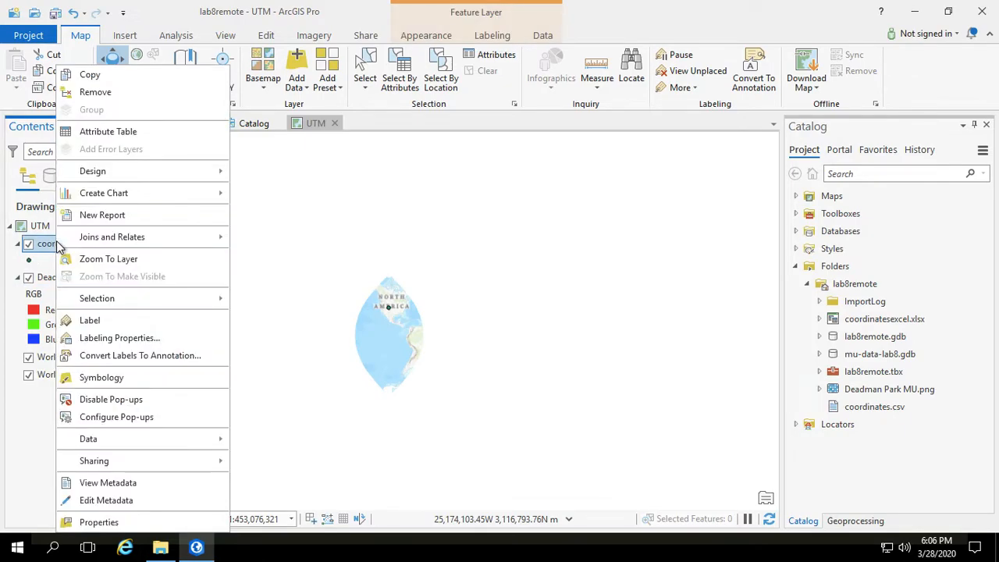
{"action": "left_click", "coordinate": [92, 262]}
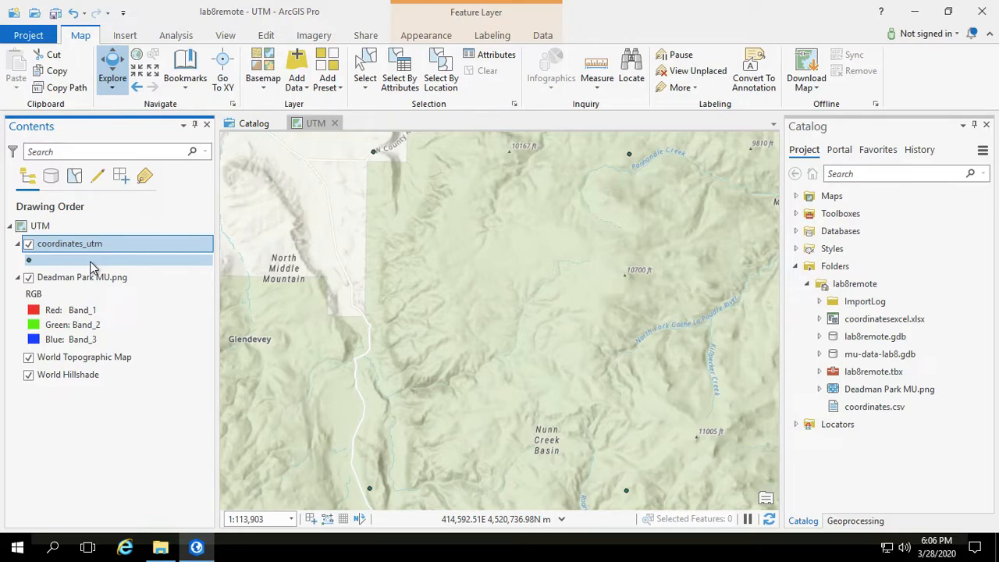
Step: Zoom to the Deadman Park MU.png layer again and compare it with the USGS Deadman Park topo PDF in the browser
{"action": "left_click", "coordinate": [71, 284]}
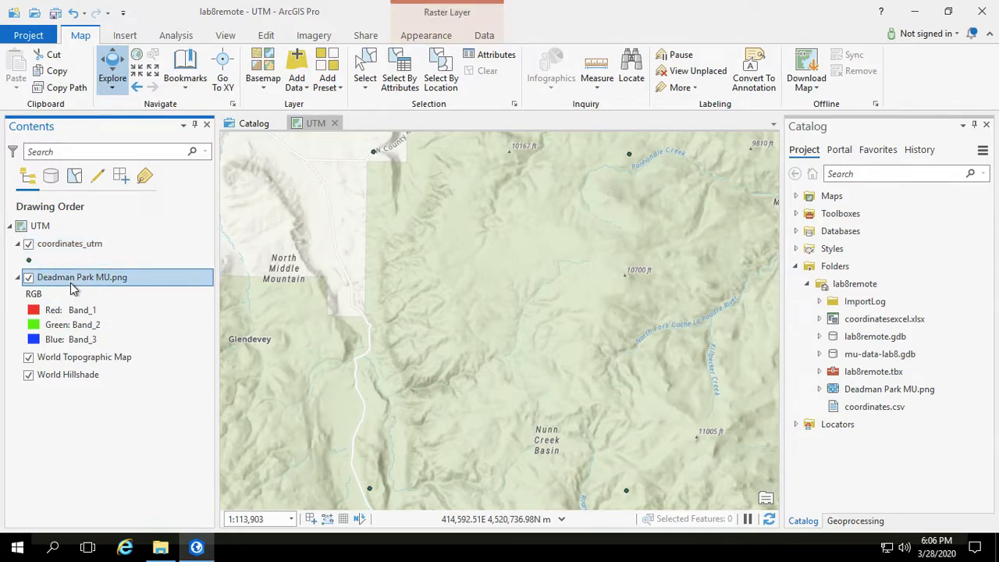
{"action": "right_click", "coordinate": [71, 284]}
{"action": "left_click", "coordinate": [132, 176]}
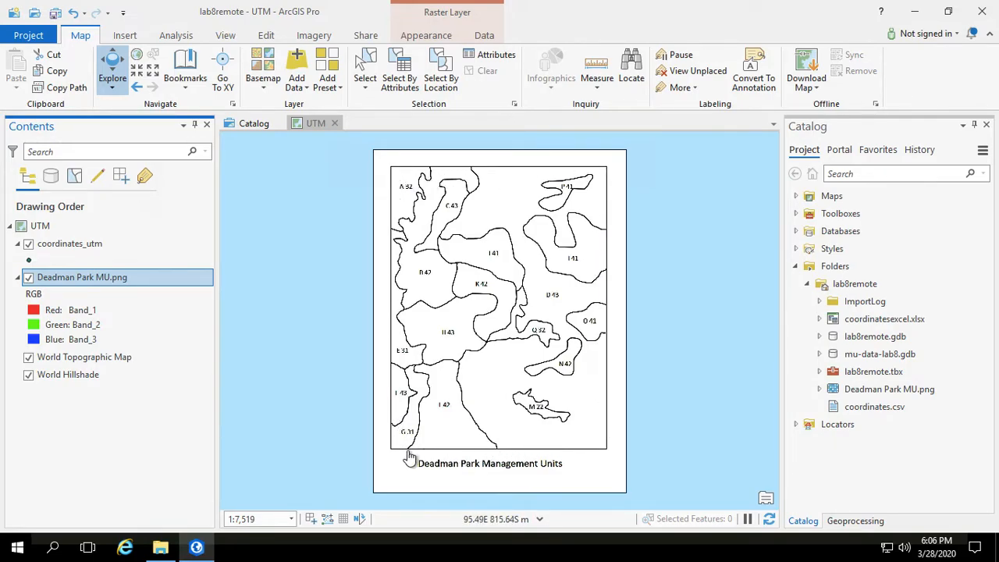
{"action": "key", "text": "super+Tab"}
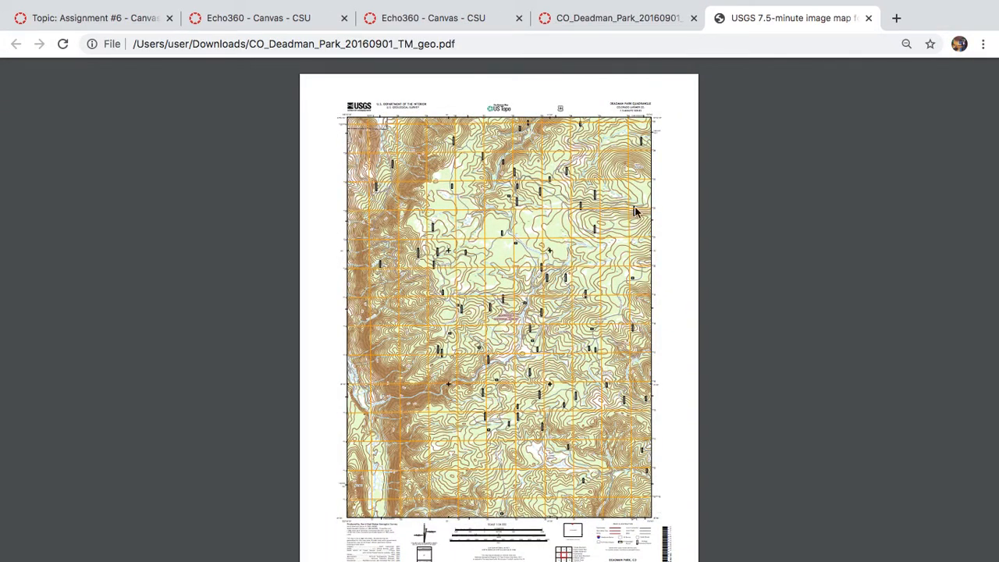
{"action": "key", "text": "super+Tab"}
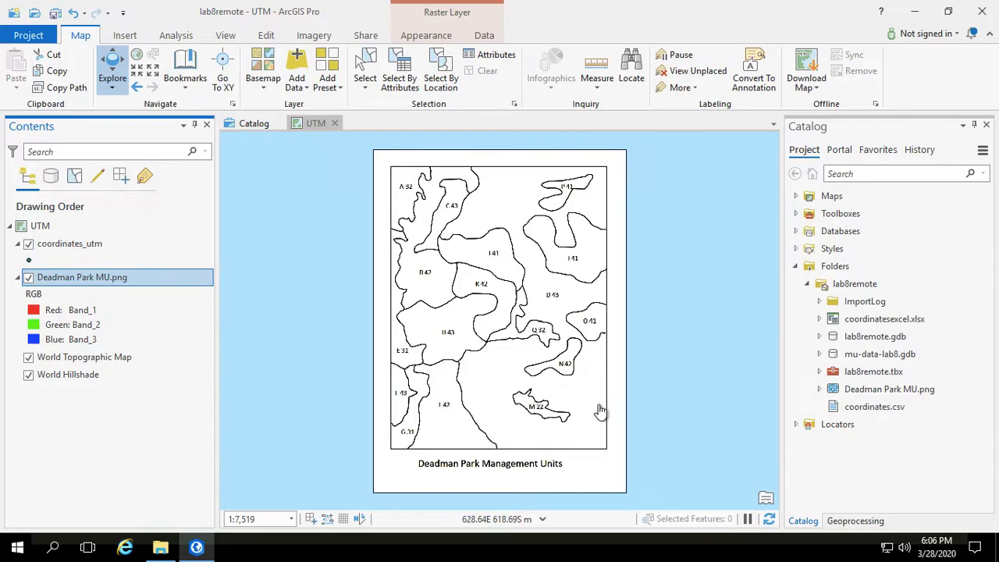
Step: Zoom back to the coordinates_utm layer
{"action": "left_click", "coordinate": [78, 245]}
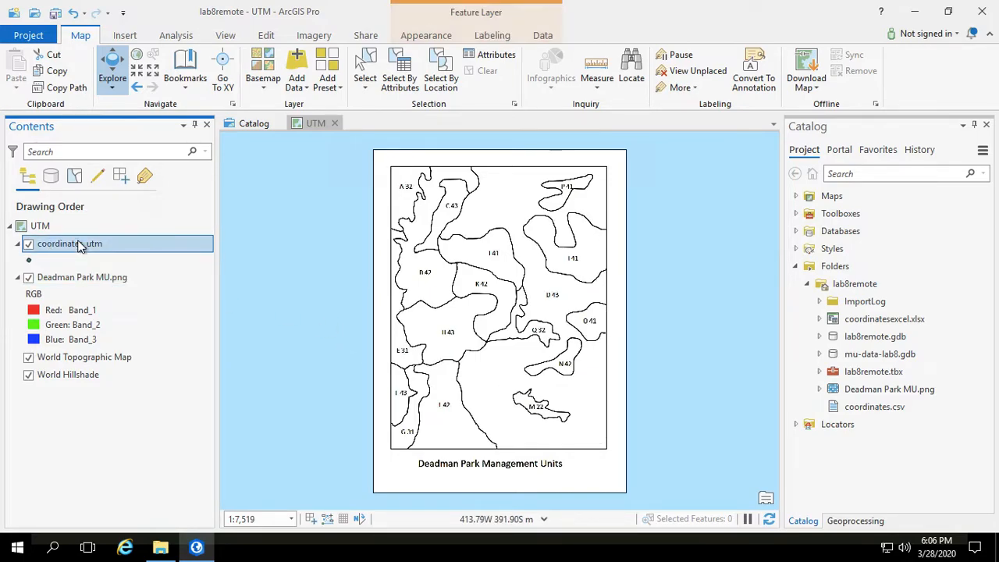
{"action": "right_click", "coordinate": [80, 247]}
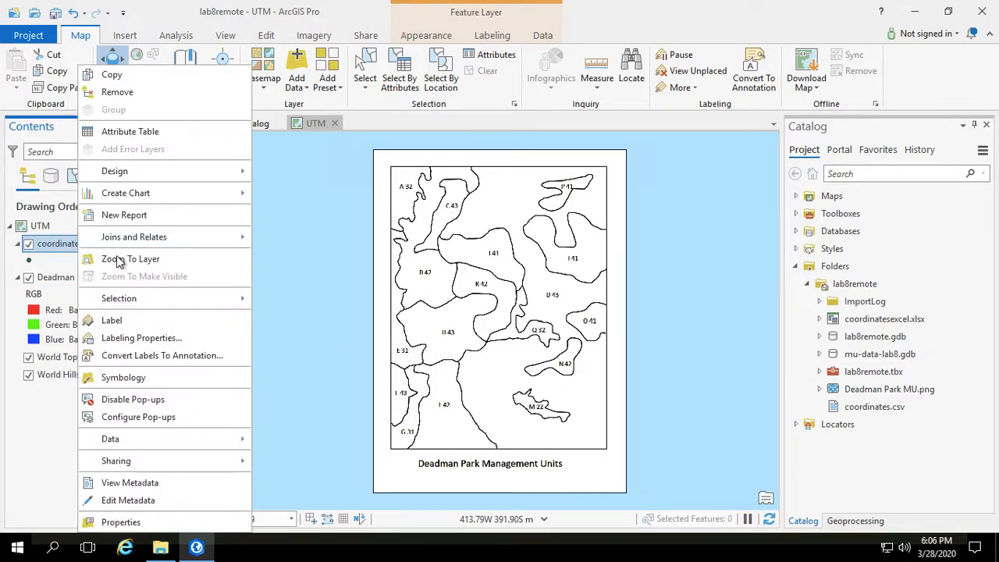
{"action": "left_click", "coordinate": [119, 259]}
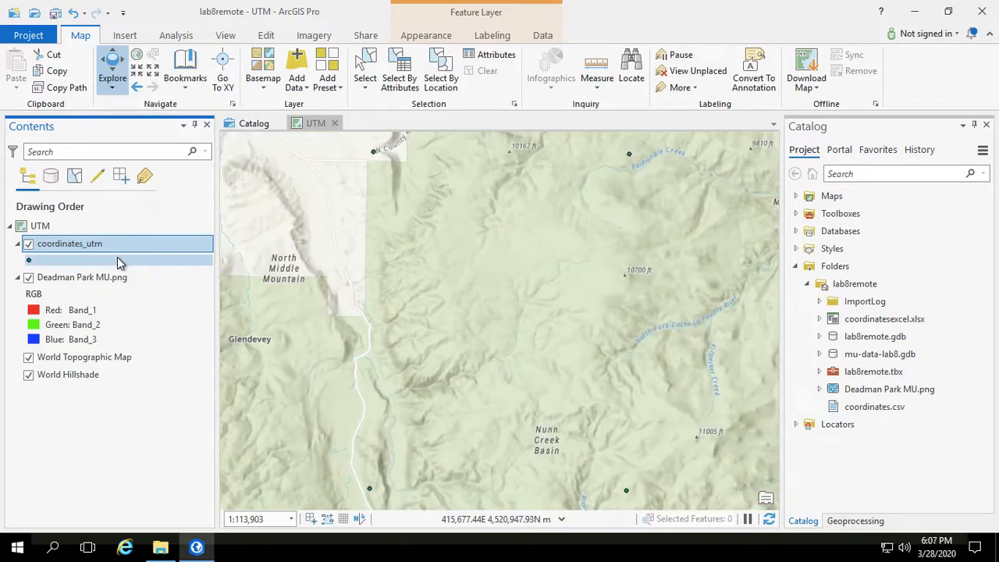
Step: Start georeferencing the Deadman Park MU.png layer and fit the image to the current display
{"action": "left_click", "coordinate": [71, 279]}
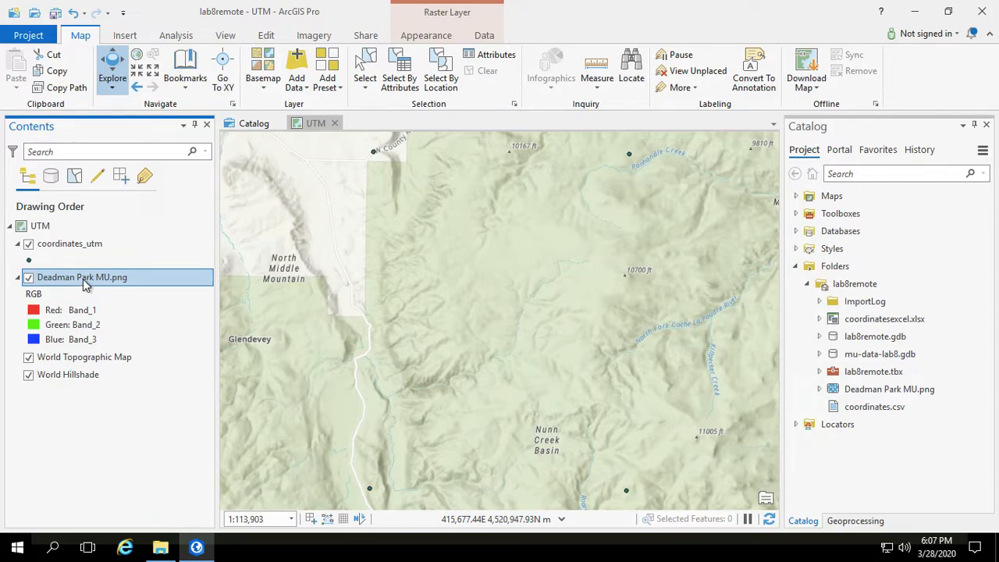
{"action": "left_click", "coordinate": [315, 36]}
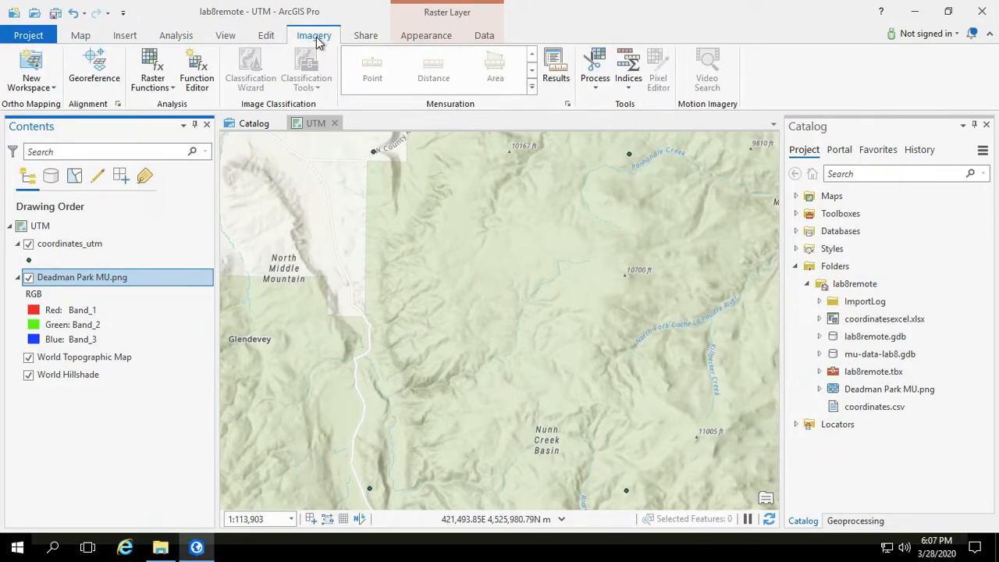
{"action": "left_click", "coordinate": [95, 70]}
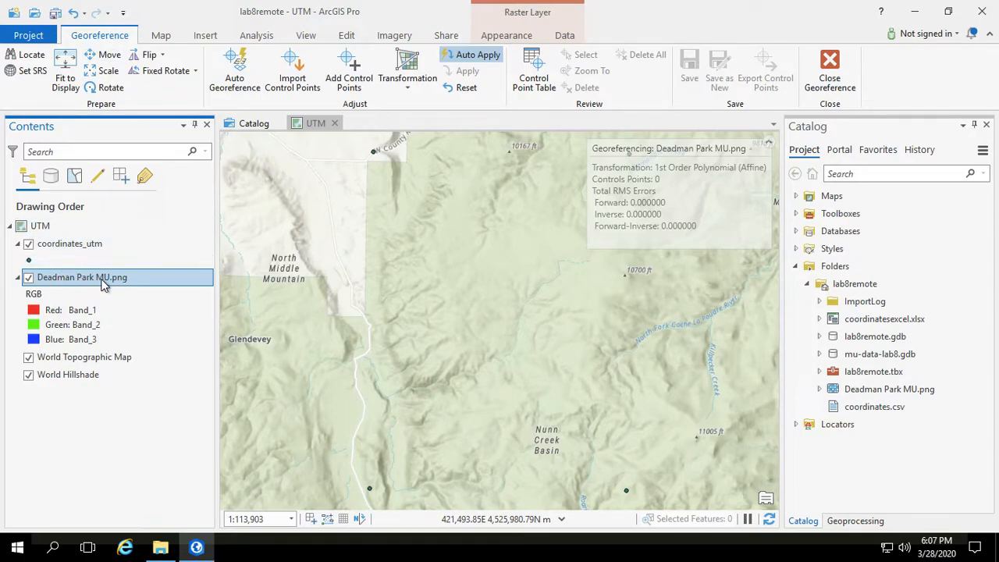
{"action": "left_click", "coordinate": [66, 69]}
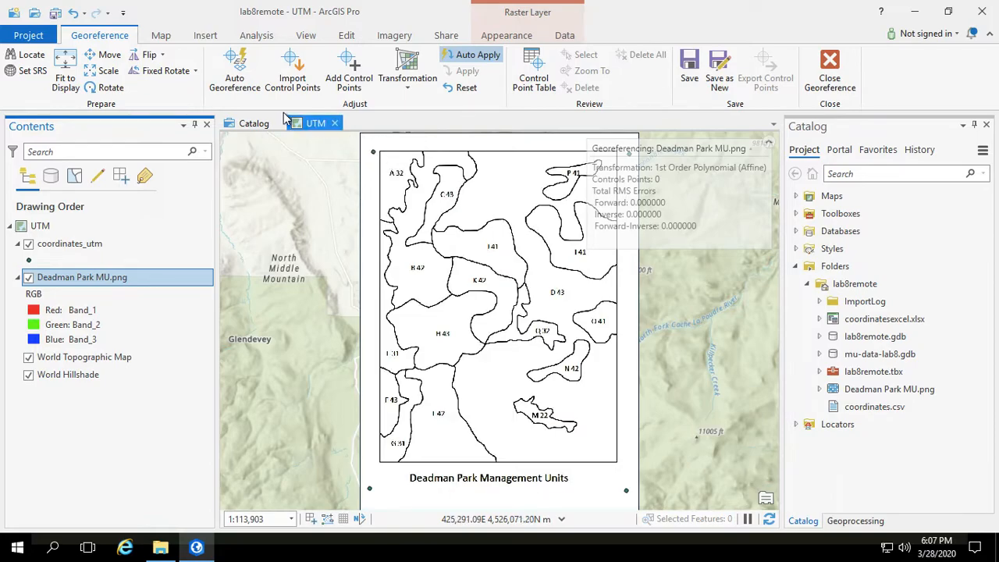
Step: Zoom and pan in on the image's upper-left corner and the coordinates_utm point beside it
{"action": "left_click", "coordinate": [351, 67]}
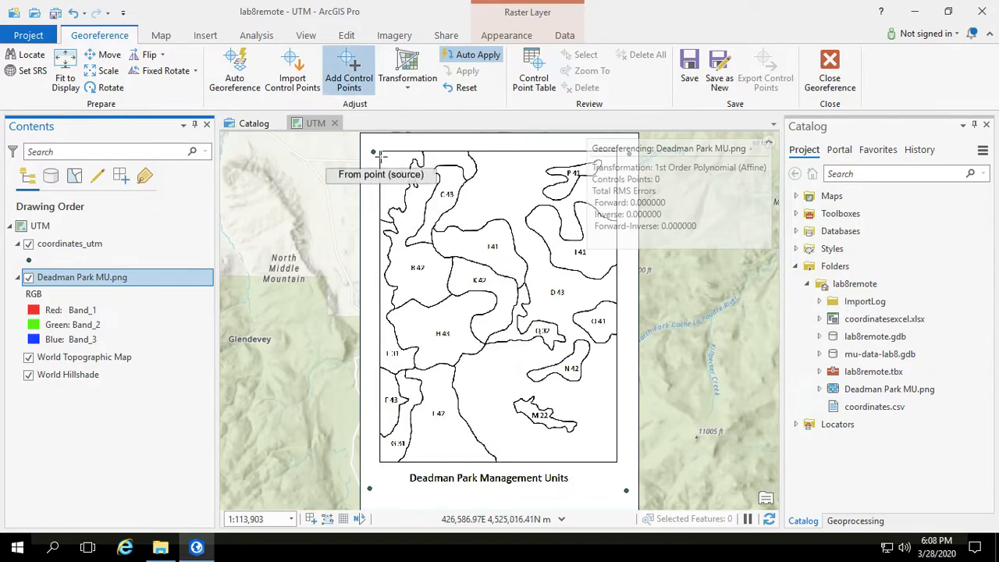
{"action": "scroll", "coordinate": [383, 154], "scroll_direction": "up", "scroll_amount": 4}
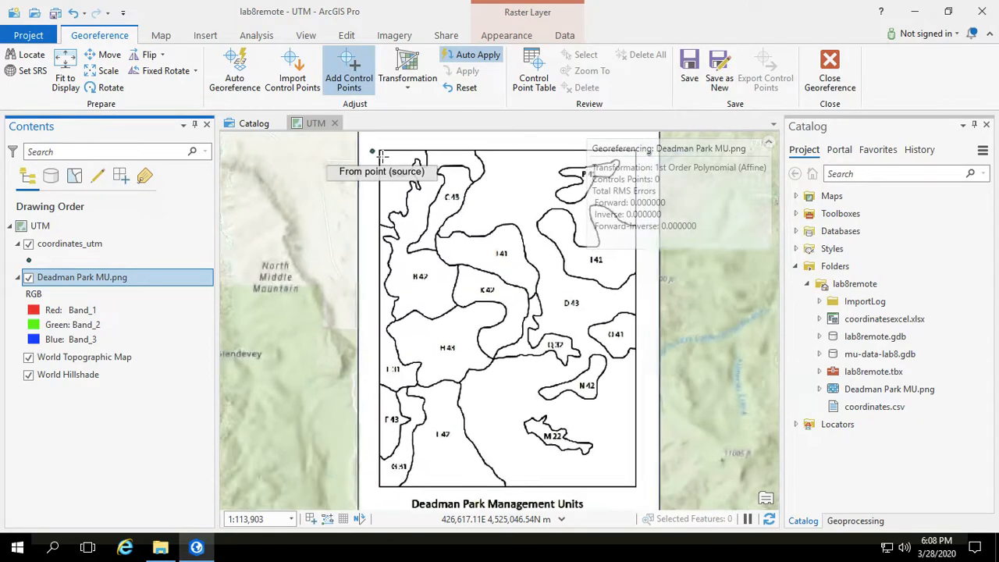
{"action": "scroll", "coordinate": [383, 156], "scroll_direction": "up", "scroll_amount": 6}
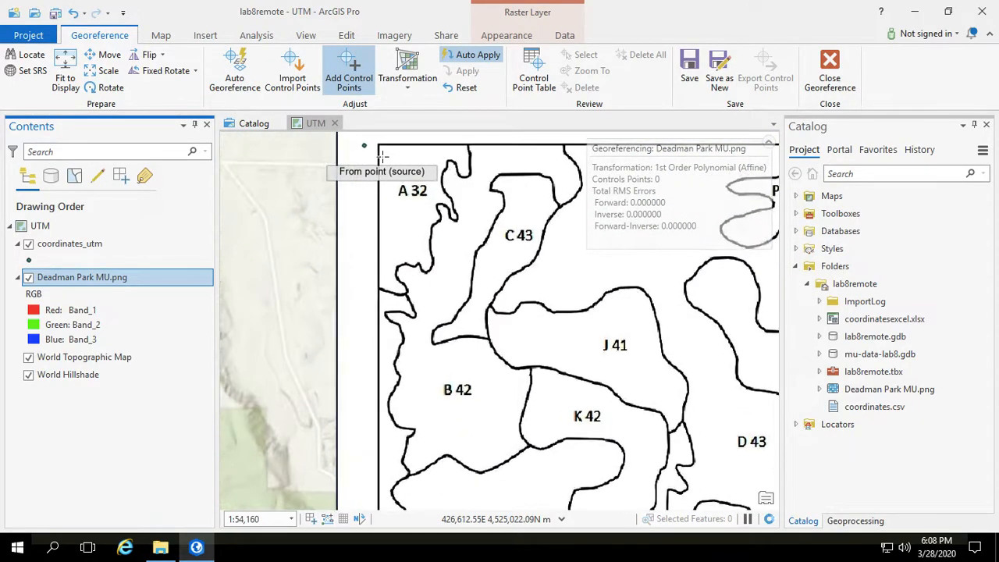
{"action": "key", "text": "Up"}
{"action": "key", "text": "Up"}
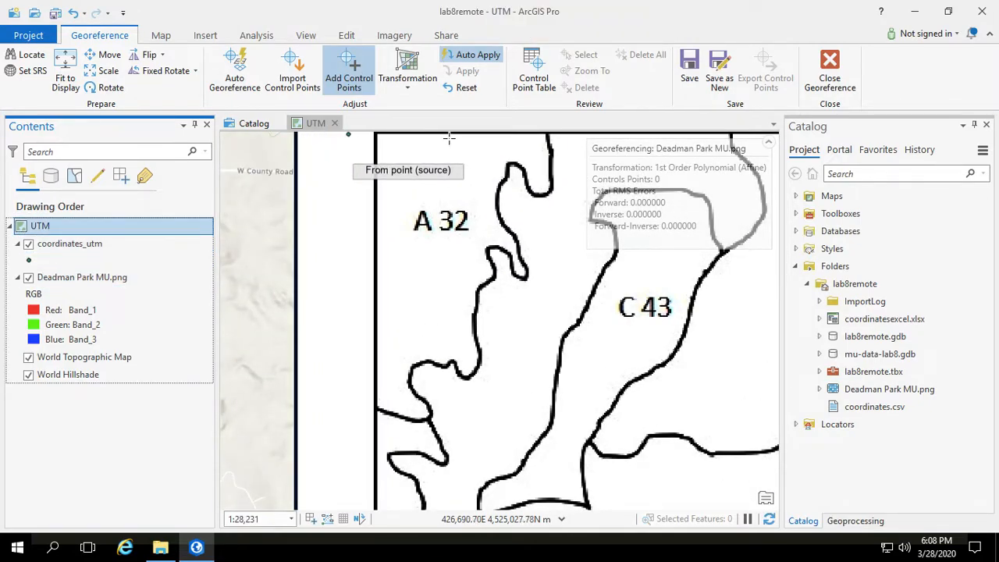
{"action": "scroll", "coordinate": [373, 160], "scroll_direction": "up", "scroll_amount": 2}
{"action": "scroll", "coordinate": [366, 164], "scroll_direction": "up", "scroll_amount": 2}
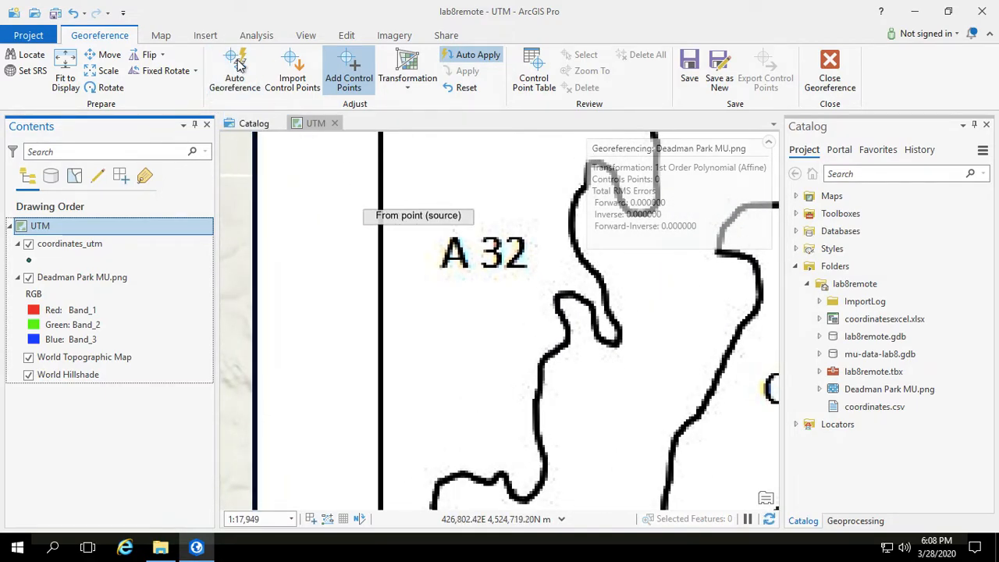
{"action": "left_click", "coordinate": [162, 37]}
{"action": "left_click", "coordinate": [112, 67]}
{"action": "left_click_drag", "start_coordinate": [407, 229], "coordinate": [397, 350]}
{"action": "left_click_drag", "start_coordinate": [381, 252], "coordinate": [382, 310]}
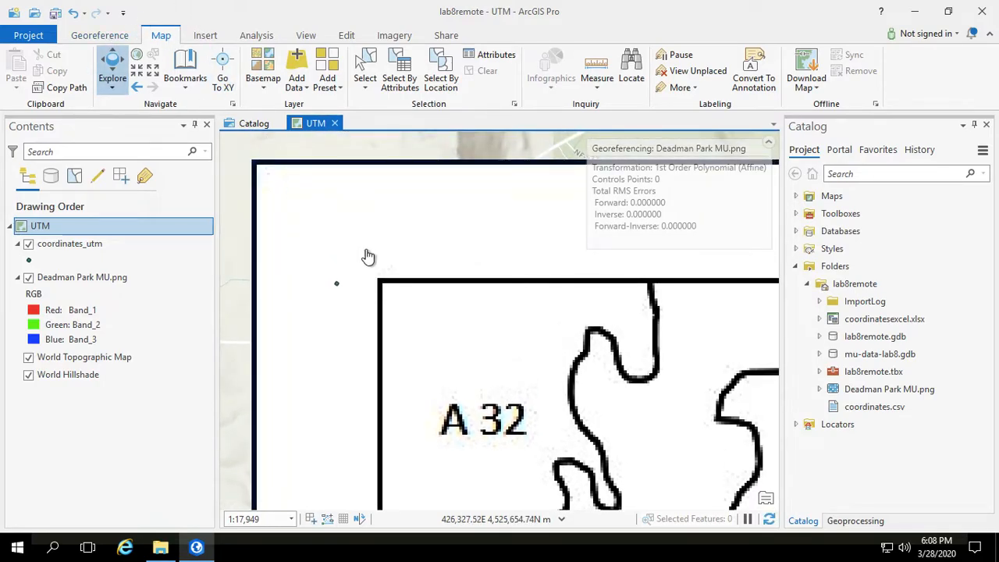
{"action": "left_click_drag", "start_coordinate": [366, 253], "coordinate": [506, 298]}
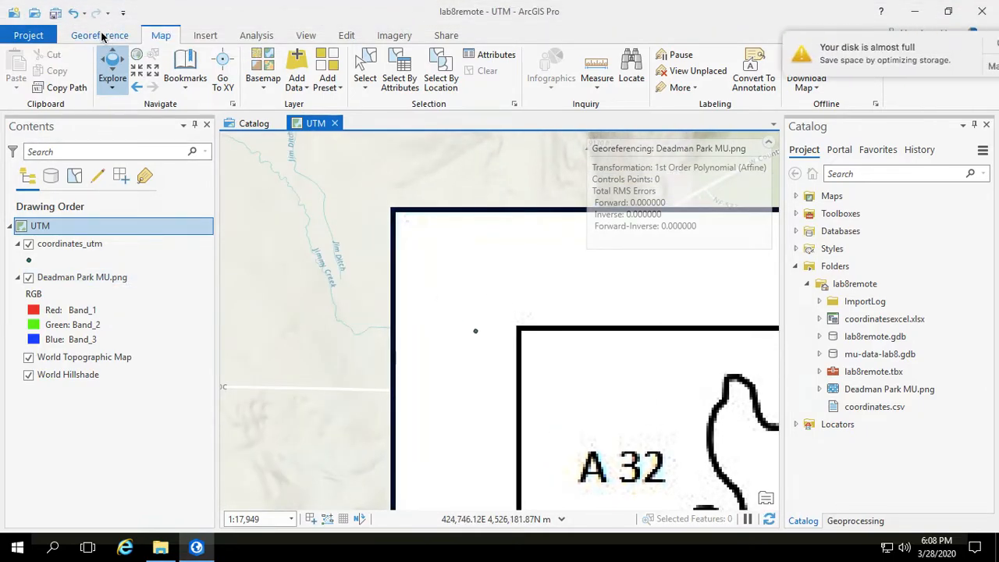
{"action": "left_click", "coordinate": [101, 36]}
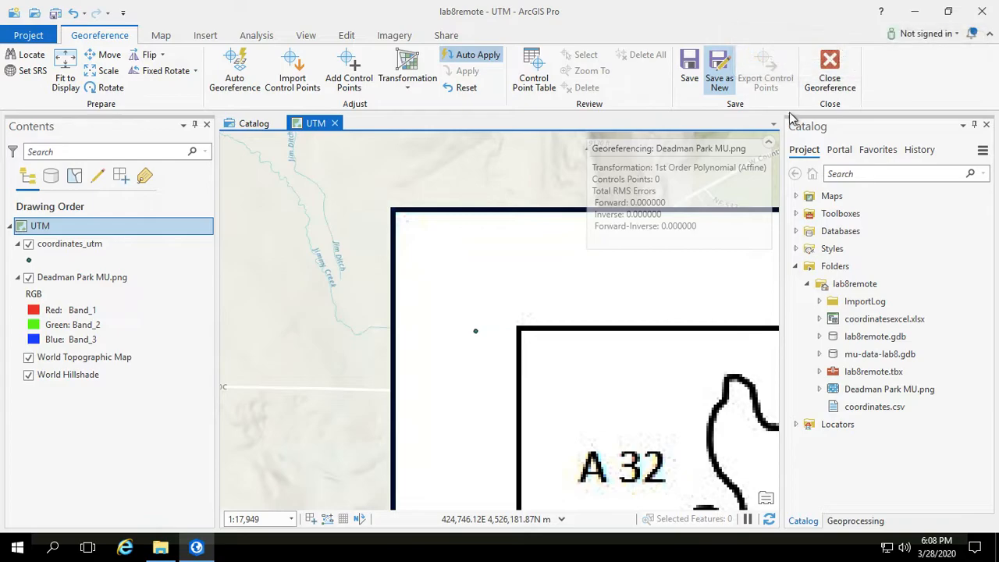
{"action": "scroll", "coordinate": [568, 351], "scroll_direction": "down", "scroll_amount": 1}
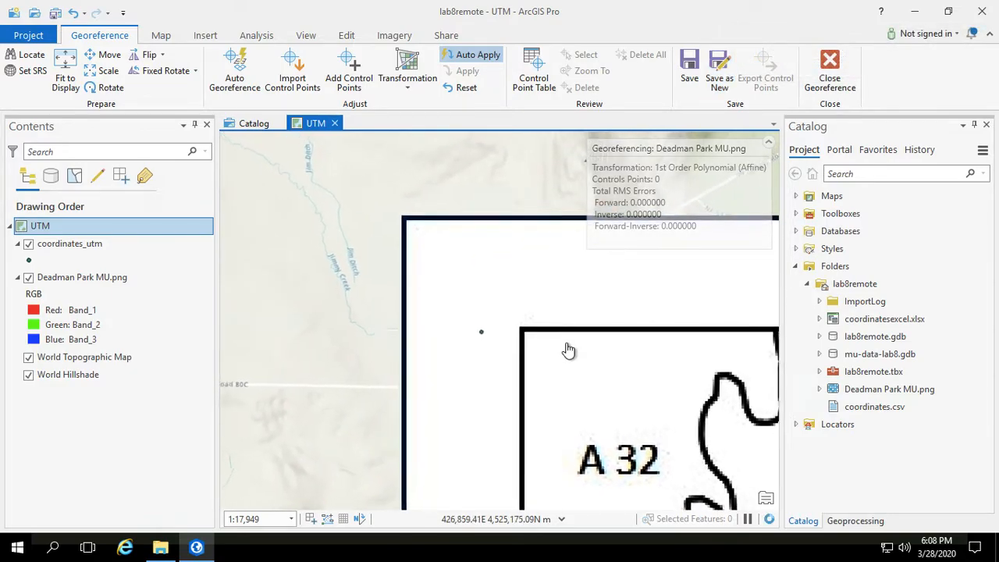
{"action": "scroll", "coordinate": [569, 350], "scroll_direction": "up", "scroll_amount": 3}
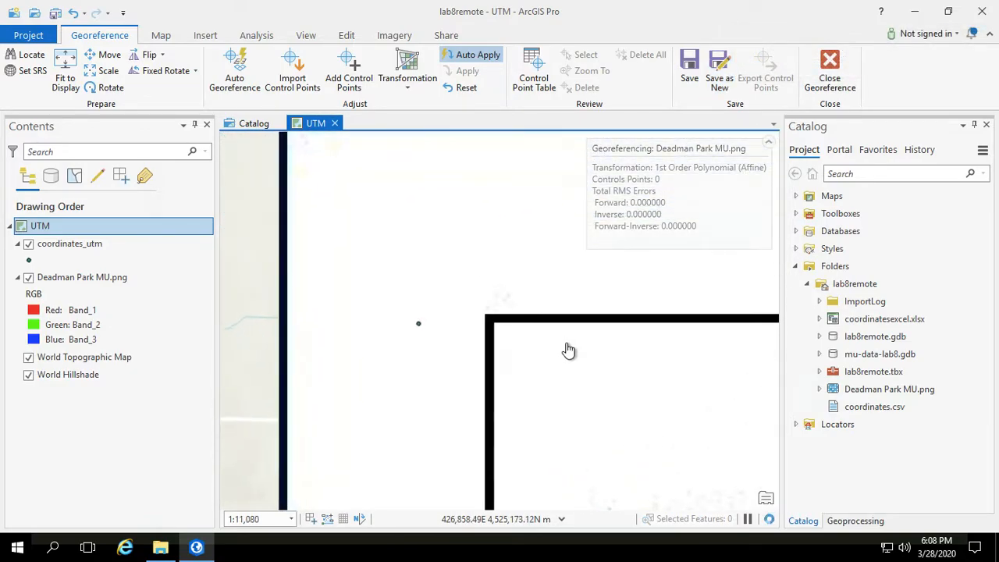
{"action": "scroll", "coordinate": [568, 350], "scroll_direction": "up", "scroll_amount": 2}
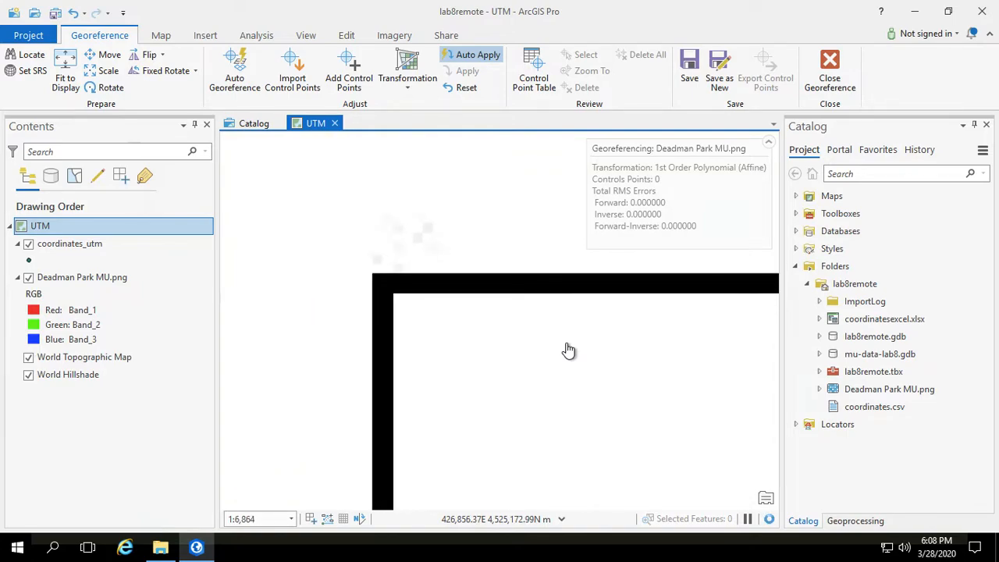
{"action": "left_click_drag", "start_coordinate": [349, 256], "coordinate": [458, 269]}
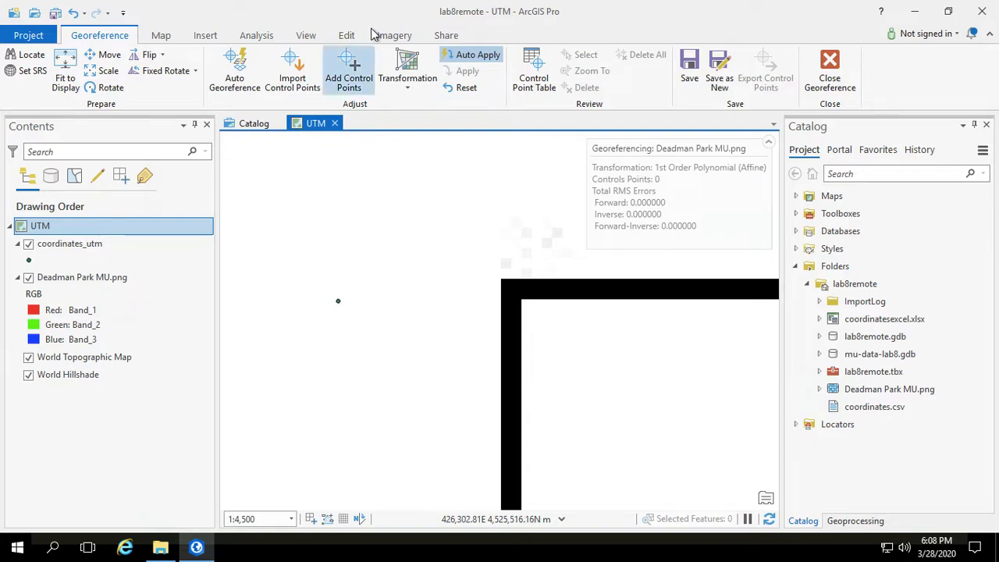
{"action": "left_click", "coordinate": [159, 35]}
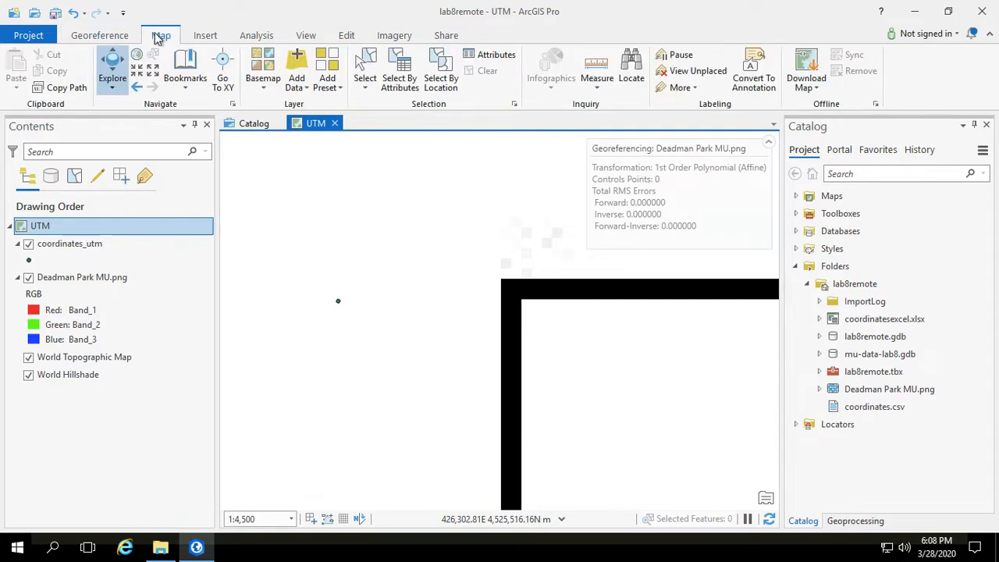
{"action": "left_click", "coordinate": [106, 37]}
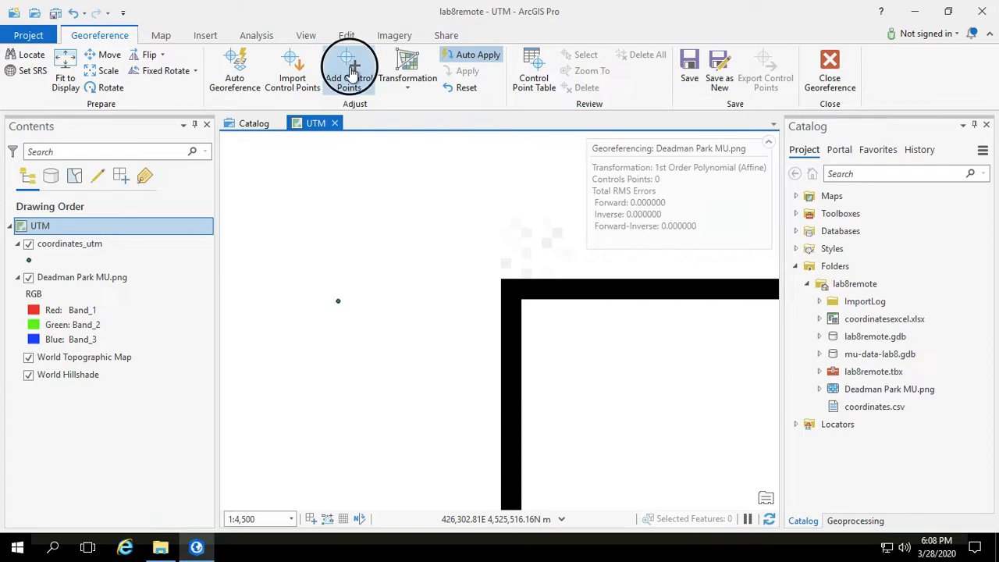
Step: Activate the control point tool and turn on snapping
{"action": "left_click", "coordinate": [353, 69]}
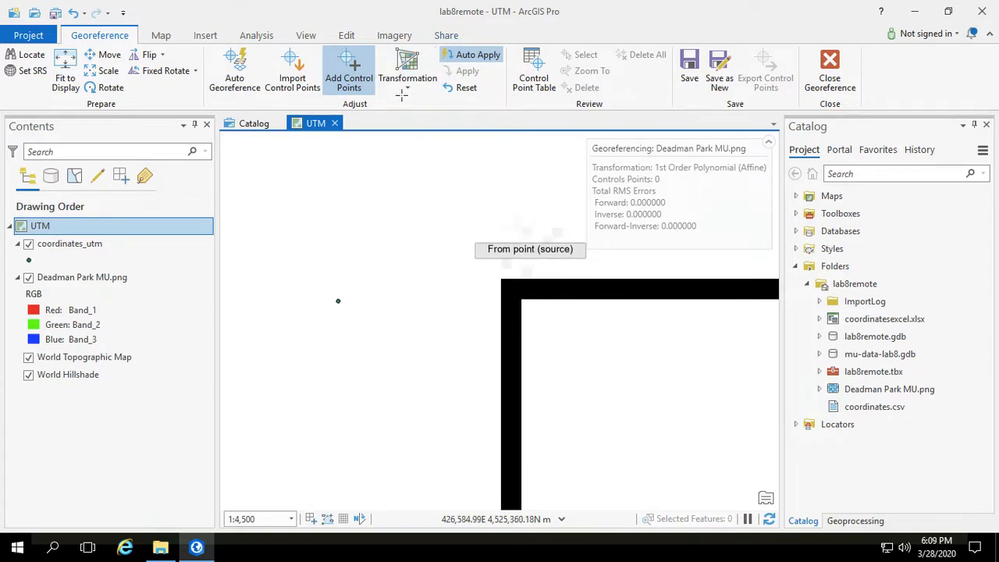
{"action": "left_click", "coordinate": [347, 36]}
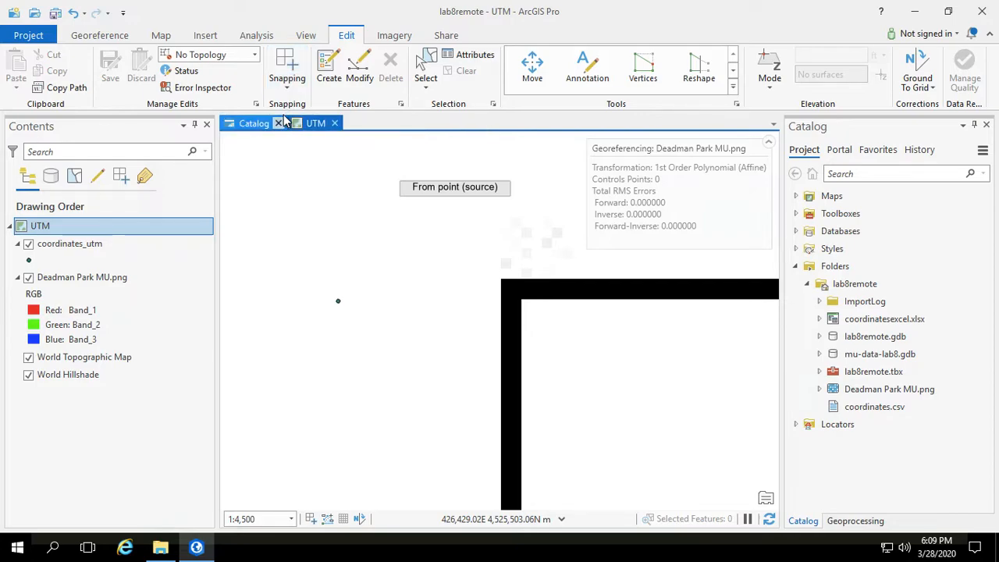
{"action": "left_click", "coordinate": [284, 66]}
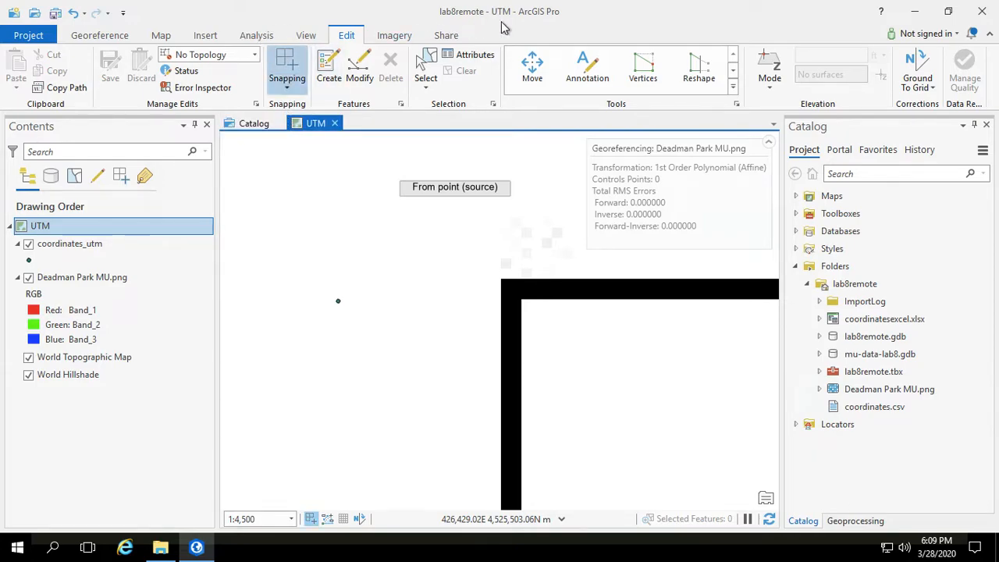
{"action": "left_click", "coordinate": [287, 90]}
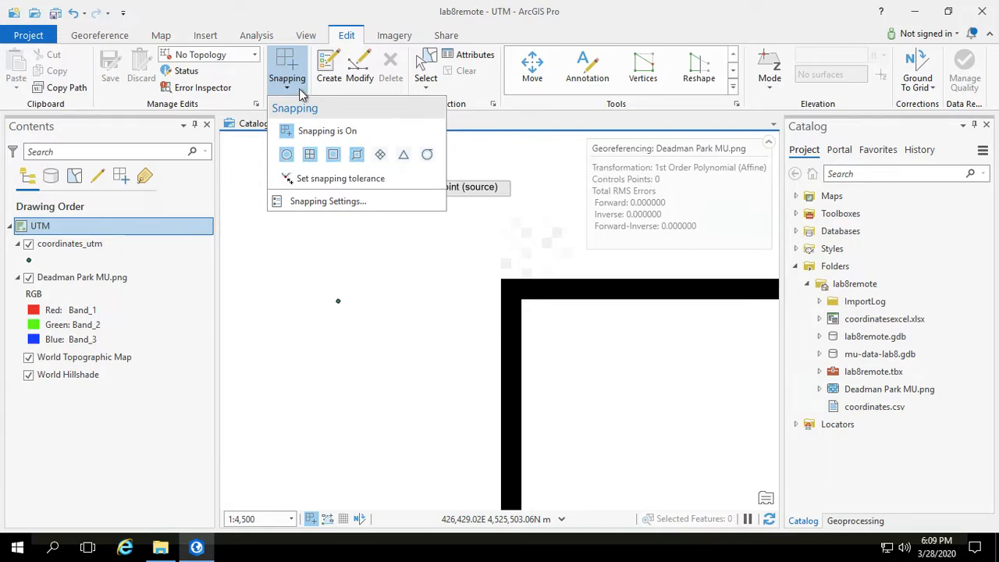
{"action": "left_click", "coordinate": [326, 59]}
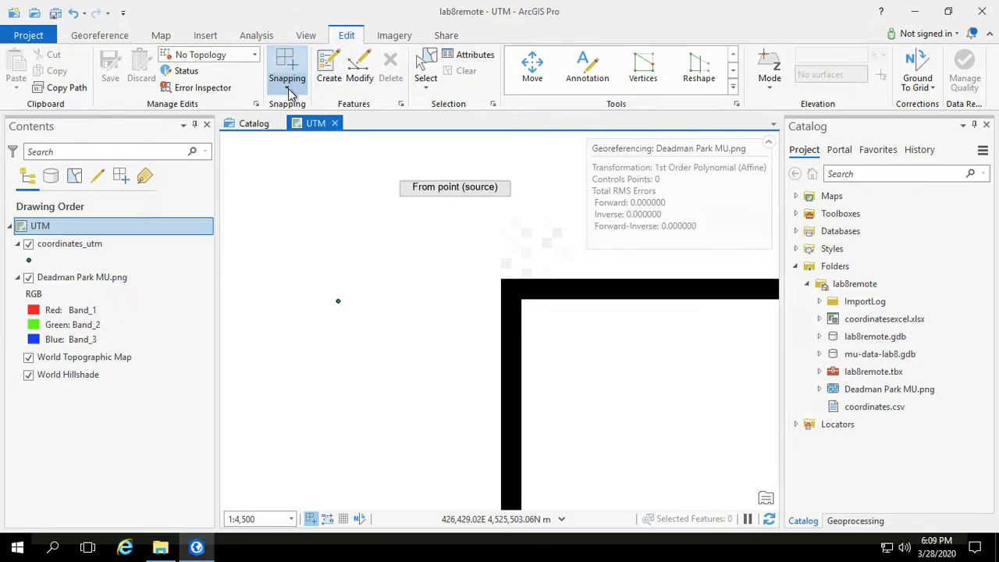
Step: Add a control point linking the image's upper-left frame corner to the nearby coordinates_utm point
{"action": "left_click", "coordinate": [111, 35]}
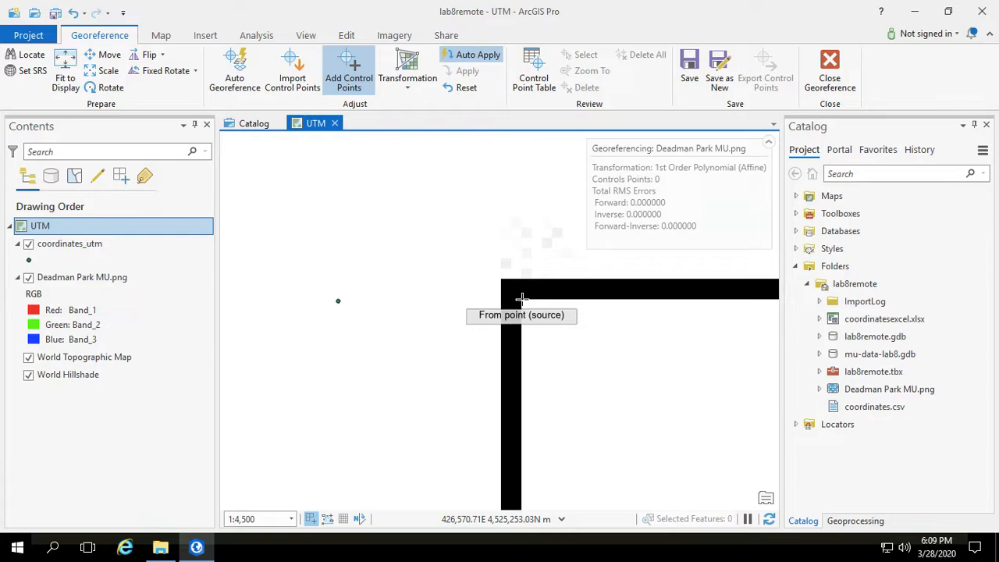
{"action": "scroll", "coordinate": [521, 297], "scroll_direction": "down", "scroll_amount": 1}
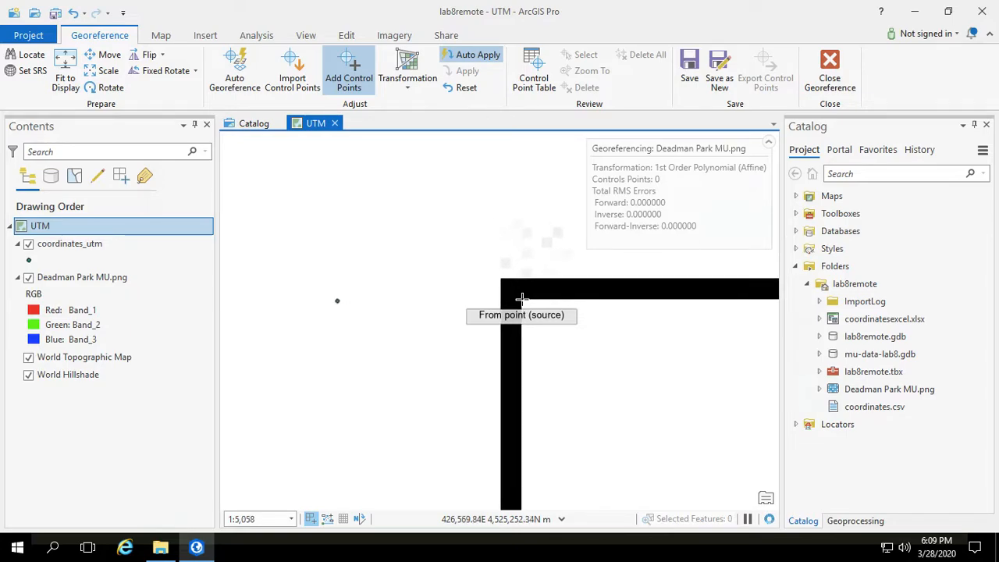
{"action": "scroll", "coordinate": [521, 297], "scroll_direction": "up", "scroll_amount": 2}
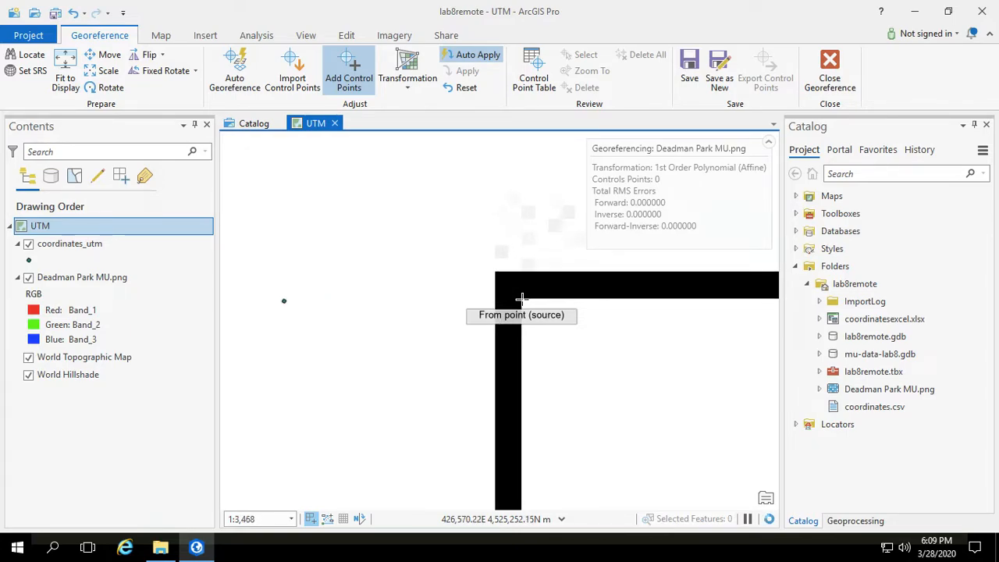
{"action": "left_click", "coordinate": [521, 297]}
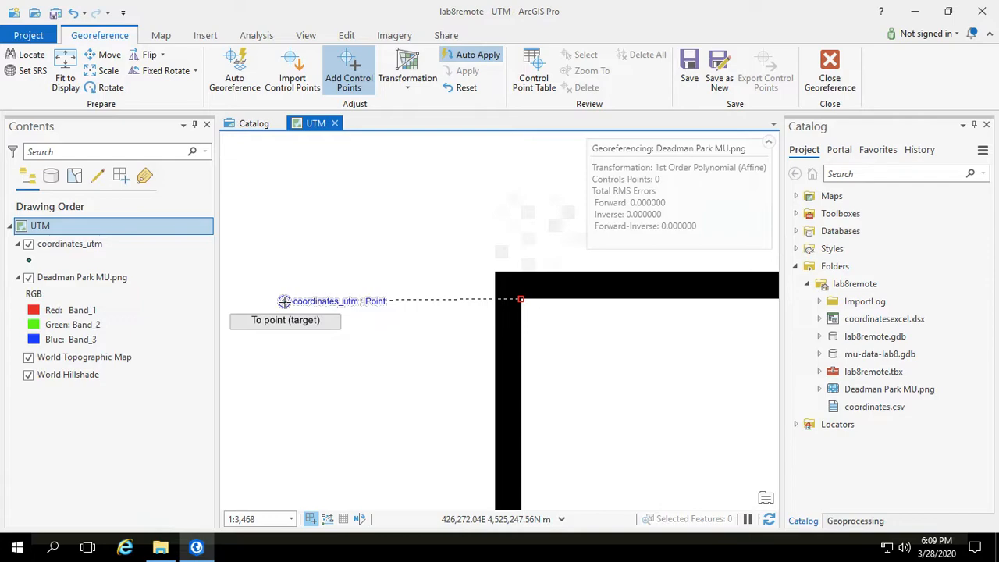
{"action": "left_click", "coordinate": [284, 301]}
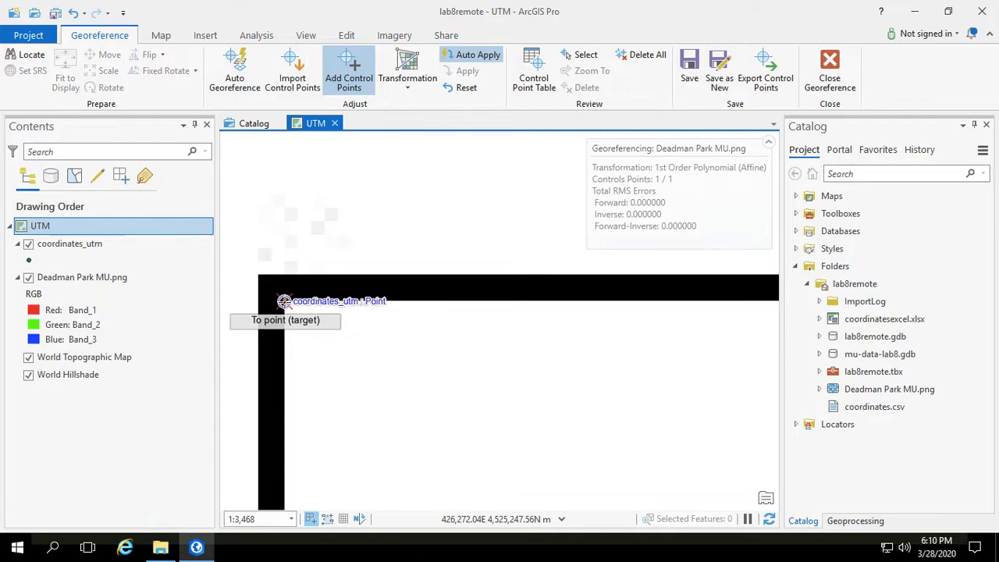
{"action": "left_click", "coordinate": [284, 301]}
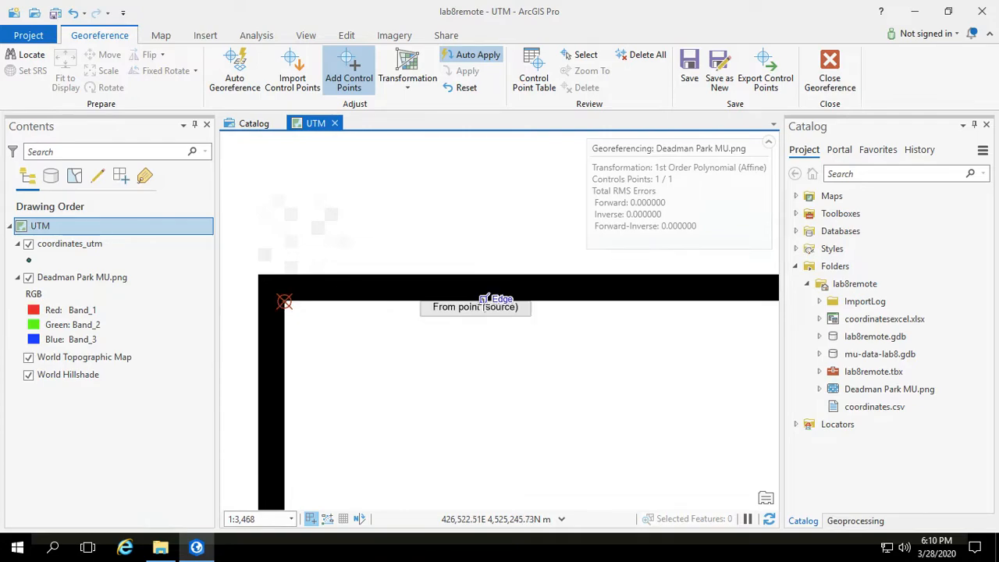
Step: Zoom out and pan to the image's lower-right corner and the coordinates_utm point near it
{"action": "scroll", "coordinate": [484, 300], "scroll_direction": "down", "scroll_amount": 3}
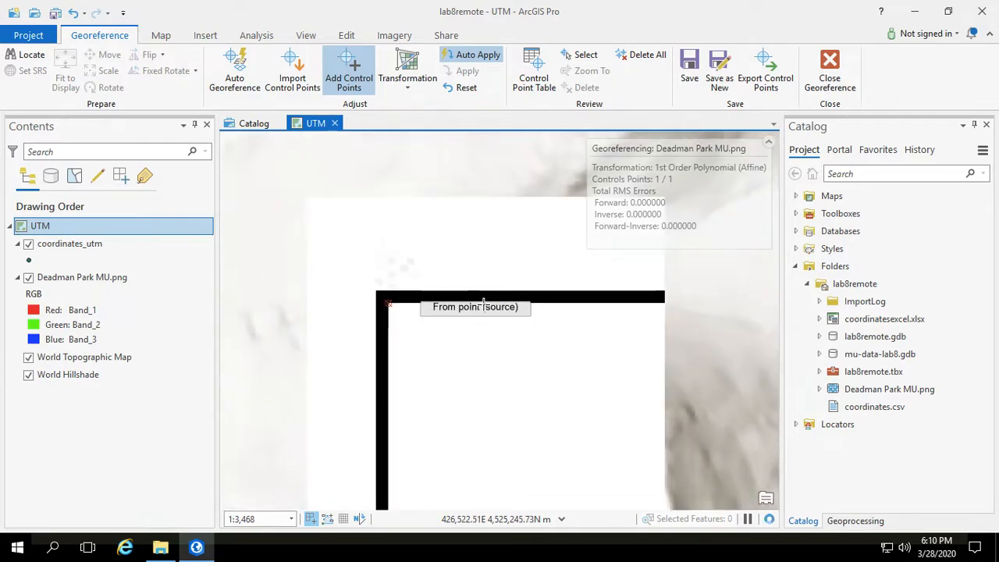
{"action": "scroll", "coordinate": [484, 303], "scroll_direction": "down", "scroll_amount": 5}
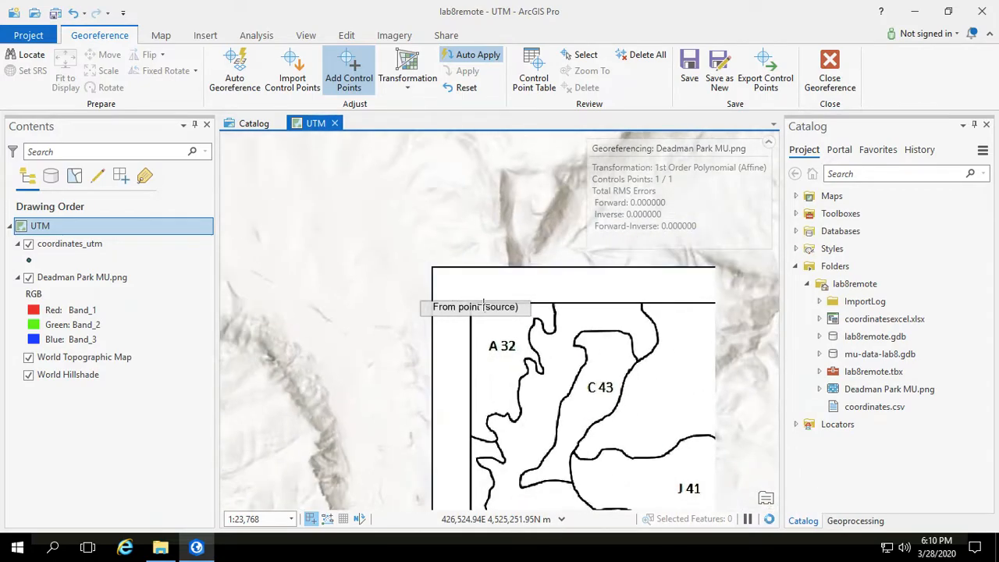
{"action": "scroll", "coordinate": [484, 303], "scroll_direction": "down", "scroll_amount": 4}
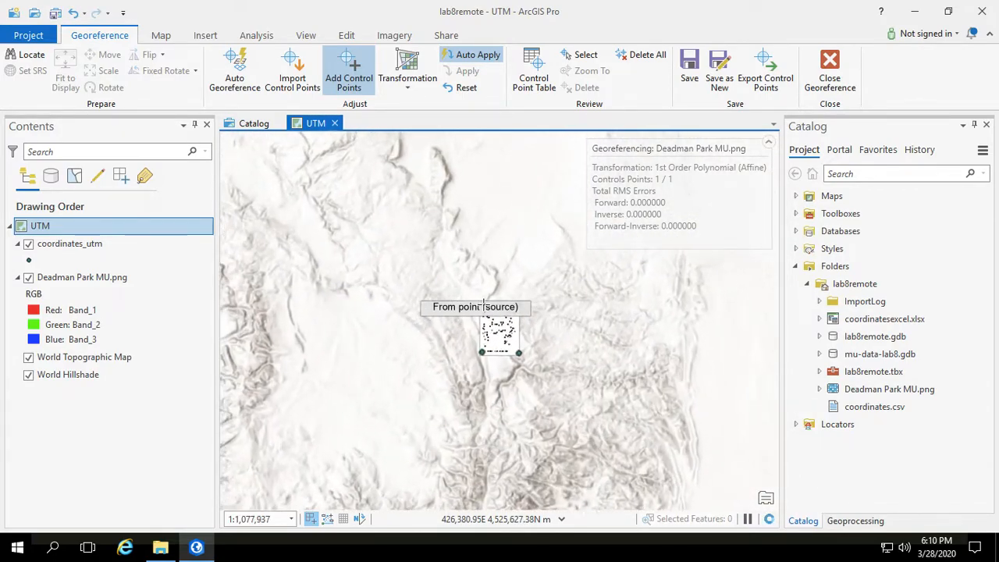
{"action": "scroll", "coordinate": [484, 303], "scroll_direction": "up", "scroll_amount": 3}
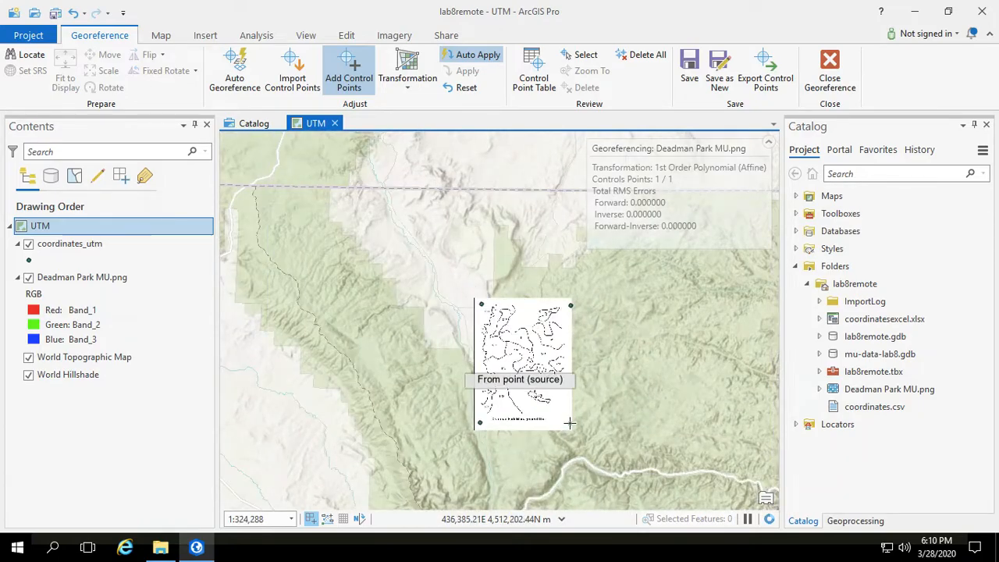
{"action": "left_click", "coordinate": [161, 36]}
{"action": "left_click", "coordinate": [111, 69]}
{"action": "left_click_drag", "start_coordinate": [586, 439], "coordinate": [531, 300]}
{"action": "scroll", "coordinate": [531, 299], "scroll_direction": "up", "scroll_amount": 5}
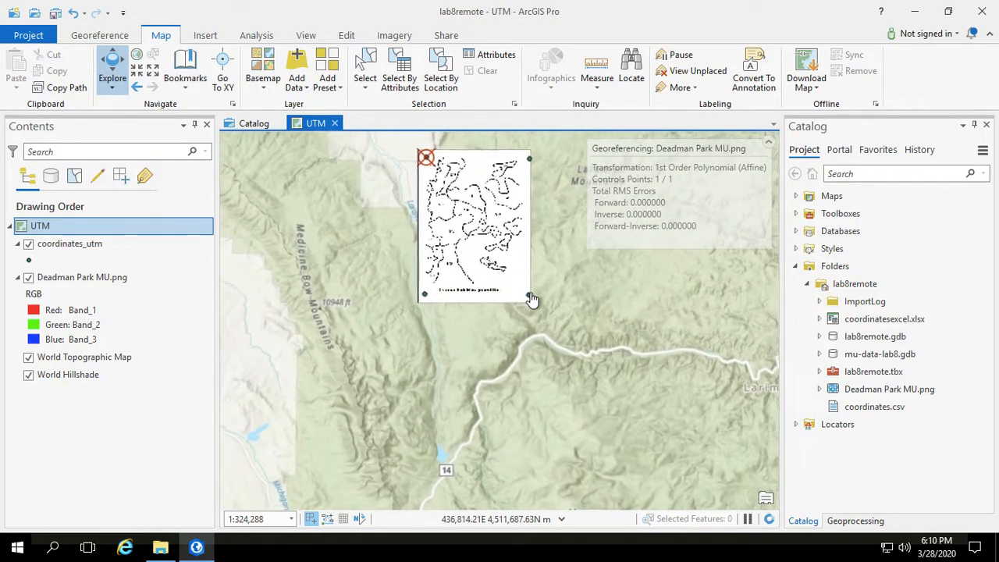
{"action": "scroll", "coordinate": [531, 300], "scroll_direction": "up", "scroll_amount": 3}
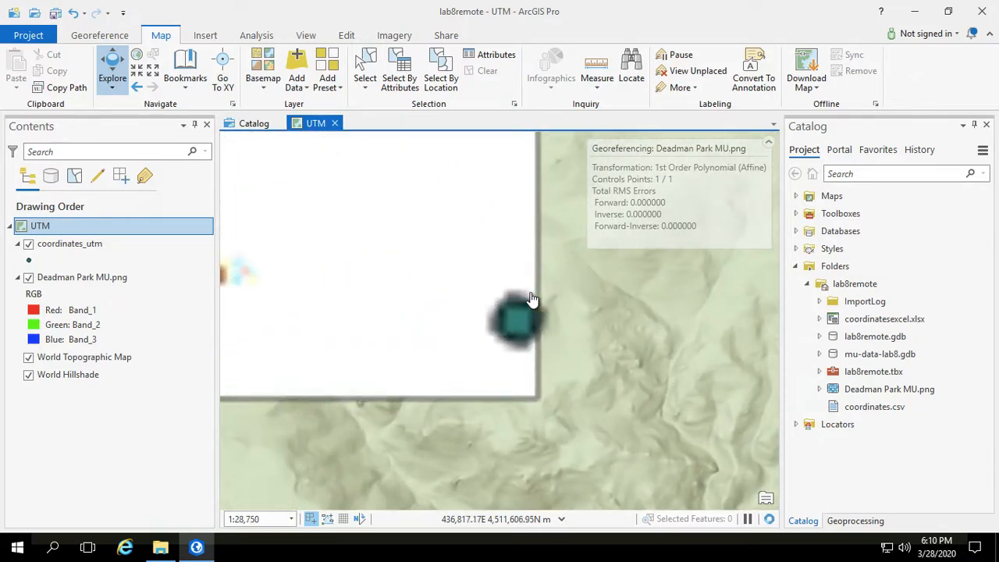
{"action": "scroll", "coordinate": [531, 300], "scroll_direction": "up", "scroll_amount": 1}
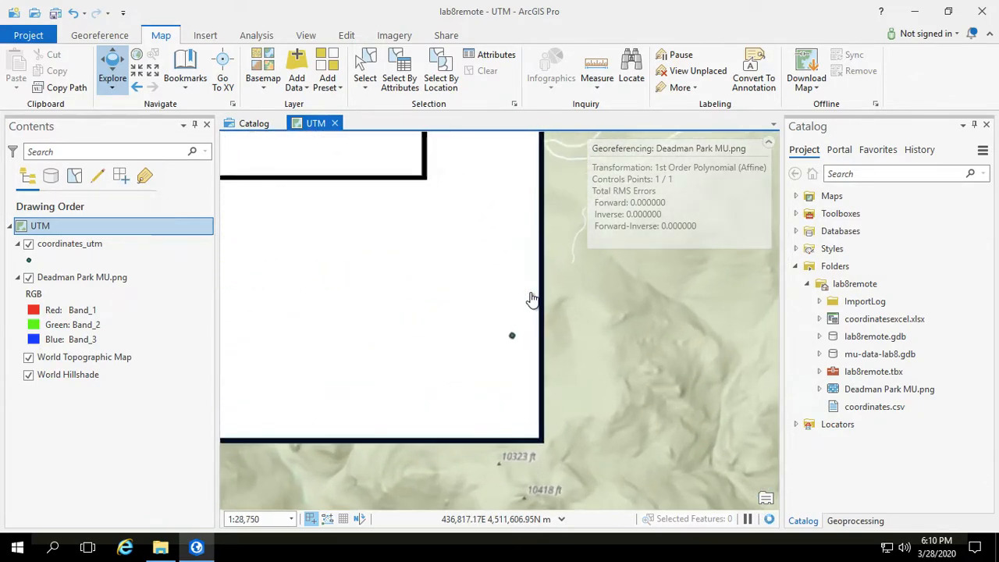
{"action": "left_click_drag", "start_coordinate": [508, 288], "coordinate": [524, 325]}
{"action": "scroll", "coordinate": [524, 325], "scroll_direction": "up", "scroll_amount": 1}
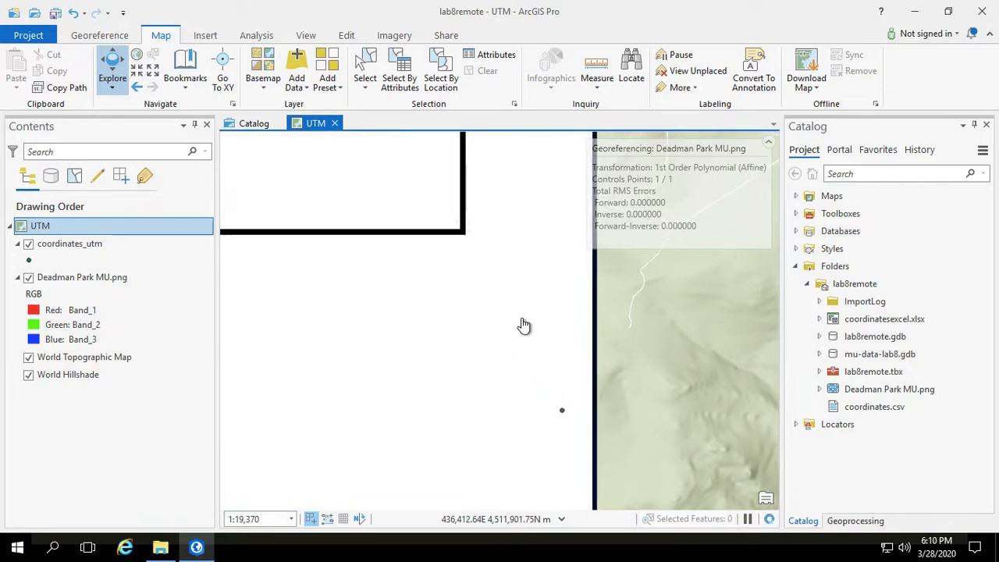
{"action": "scroll", "coordinate": [524, 325], "scroll_direction": "up", "scroll_amount": 1}
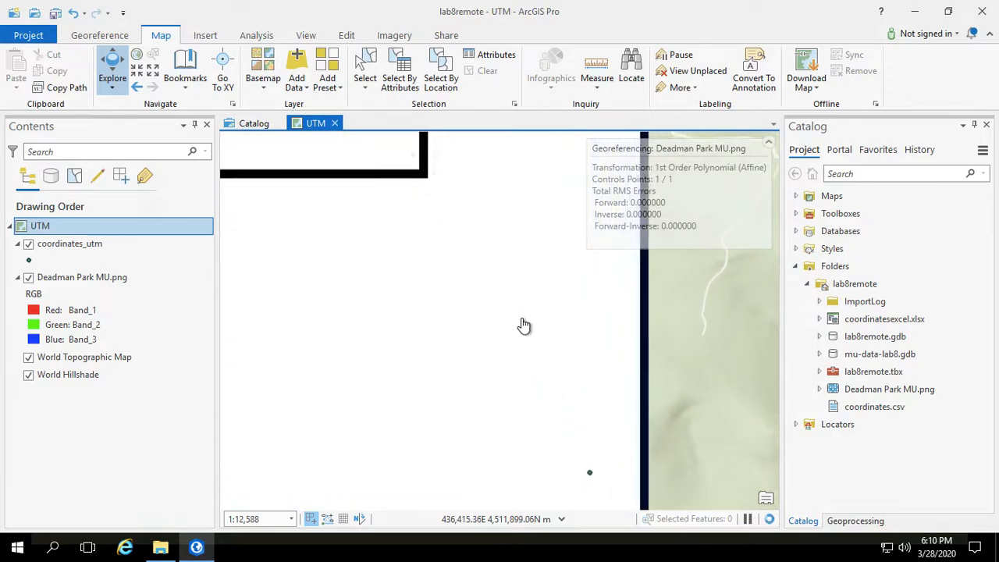
{"action": "left_click_drag", "start_coordinate": [515, 301], "coordinate": [546, 304]}
{"action": "mouse_move", "coordinate": [105, 27]}
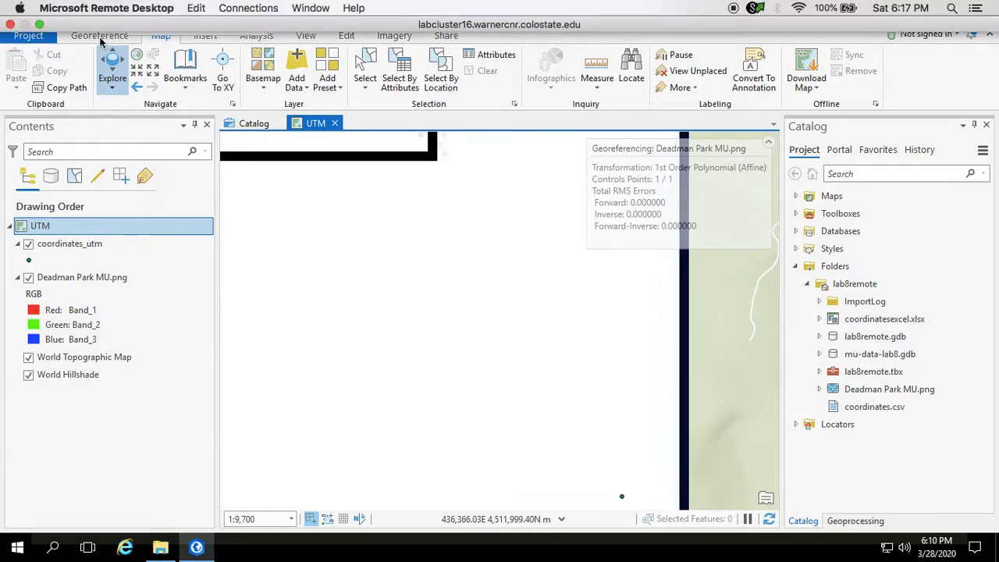
Step: Add a control point linking the image's lower-right frame corner to the nearby coordinates_utm point
{"action": "left_click", "coordinate": [91, 35]}
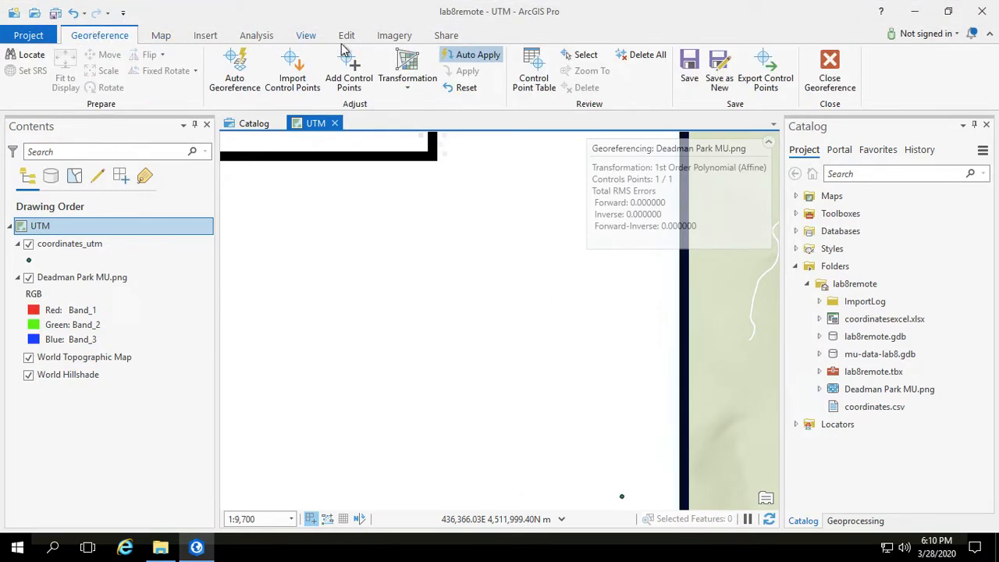
{"action": "left_click", "coordinate": [351, 73]}
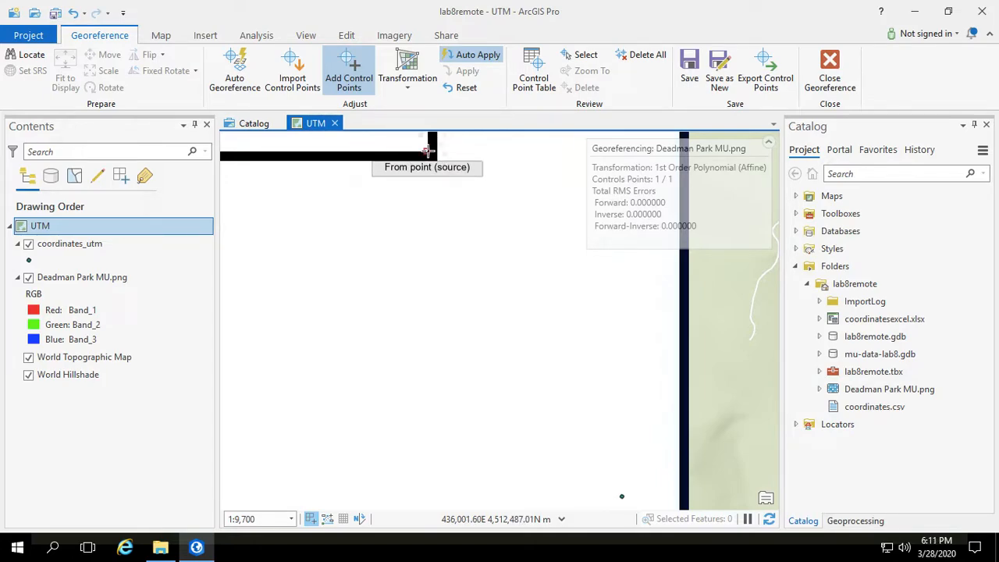
{"action": "left_click", "coordinate": [428, 151]}
{"action": "left_click", "coordinate": [622, 495]}
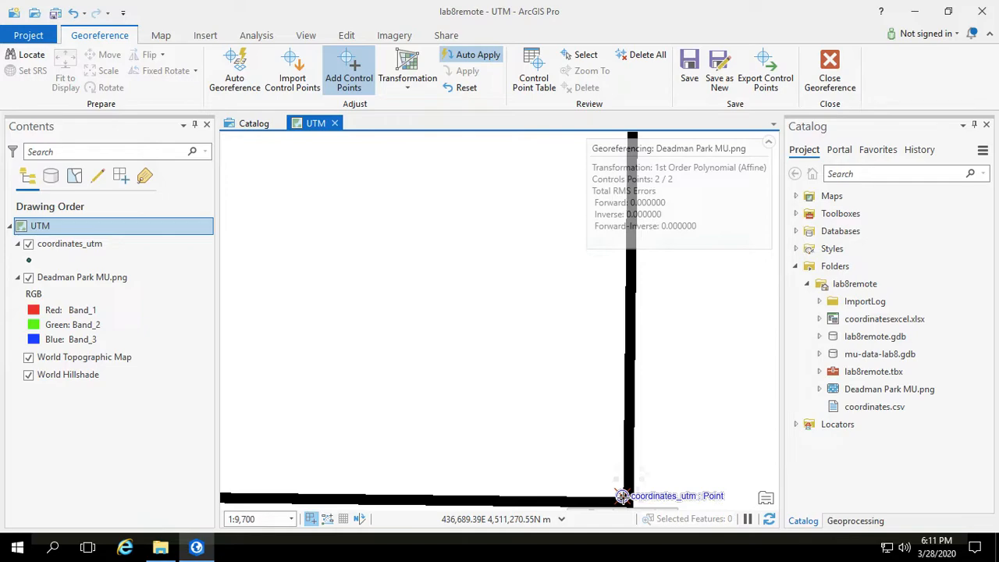
Step: Zoom out and pan to the image's upper-right corner and the coordinates_utm point near it
{"action": "left_click", "coordinate": [163, 36]}
{"action": "left_click", "coordinate": [112, 68]}
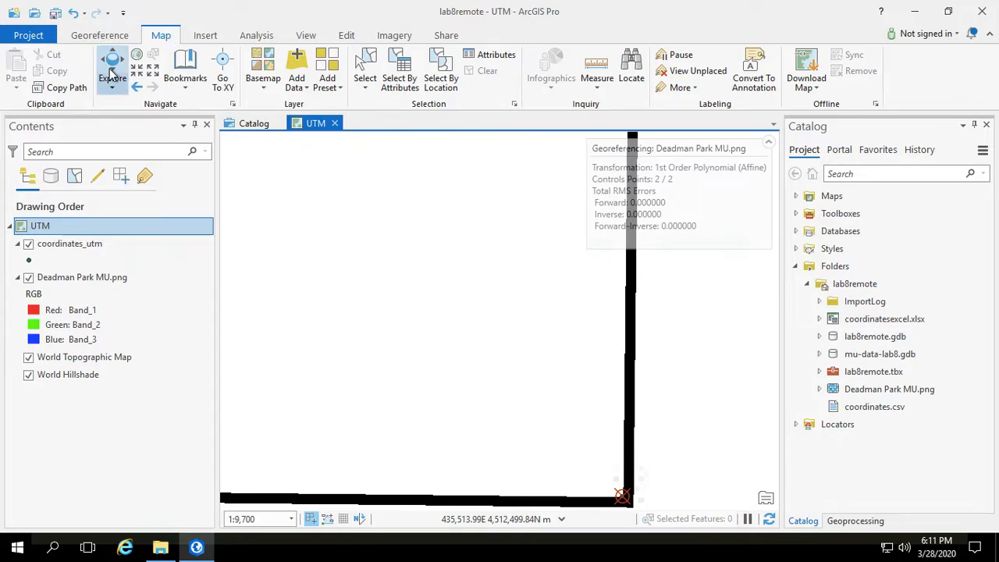
{"action": "scroll", "coordinate": [513, 304], "scroll_direction": "down", "scroll_amount": 2}
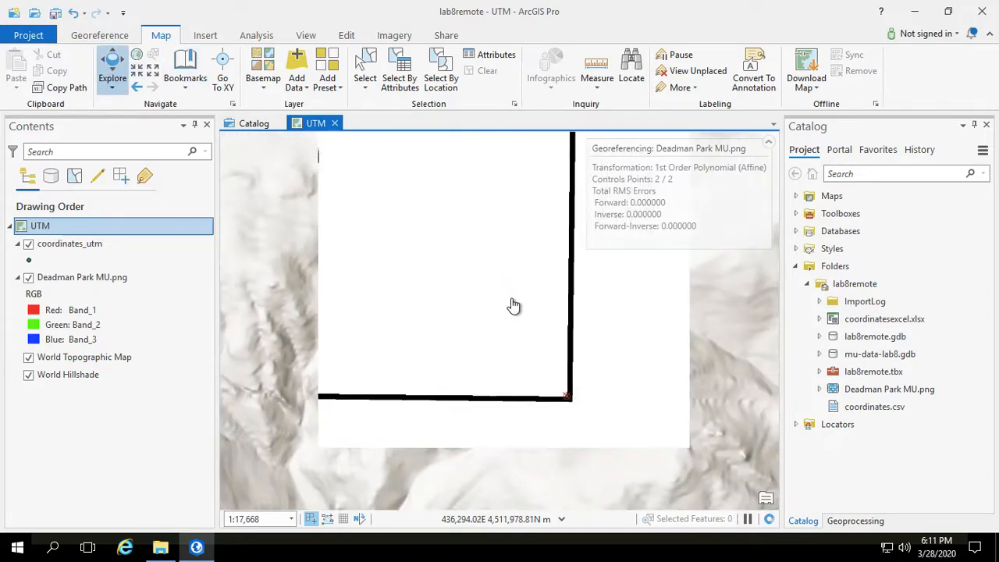
{"action": "scroll", "coordinate": [513, 304], "scroll_direction": "down", "scroll_amount": 3}
{"action": "left_click_drag", "start_coordinate": [450, 304], "coordinate": [463, 408]}
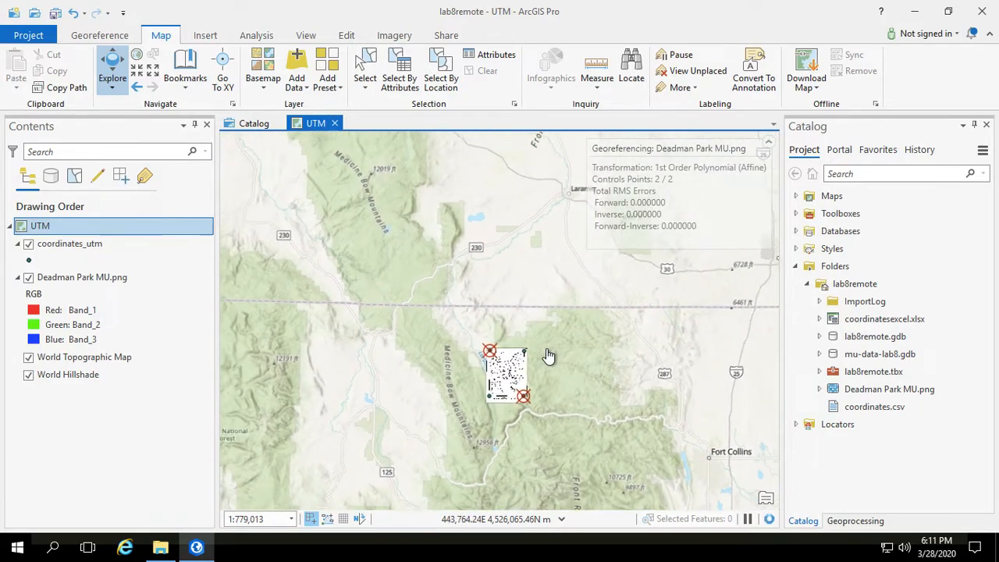
{"action": "scroll", "coordinate": [548, 355], "scroll_direction": "up", "scroll_amount": 3}
{"action": "left_click", "coordinate": [493, 372]}
{"action": "left_click_drag", "start_coordinate": [493, 372], "coordinate": [545, 373]}
{"action": "scroll", "coordinate": [502, 378], "scroll_direction": "up", "scroll_amount": 2}
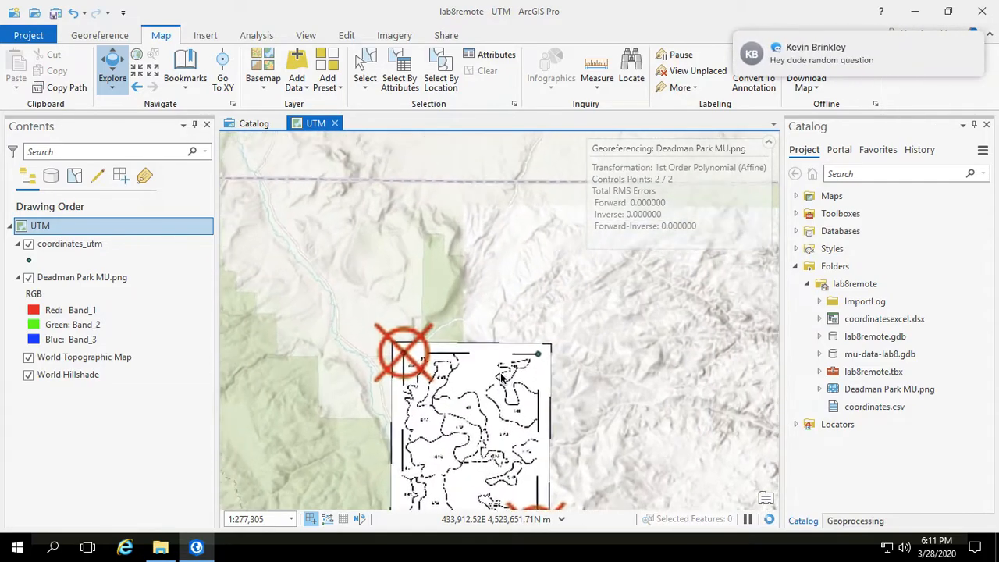
{"action": "scroll", "coordinate": [501, 373], "scroll_direction": "up", "scroll_amount": 1}
{"action": "scroll", "coordinate": [607, 329], "scroll_direction": "up", "scroll_amount": 1}
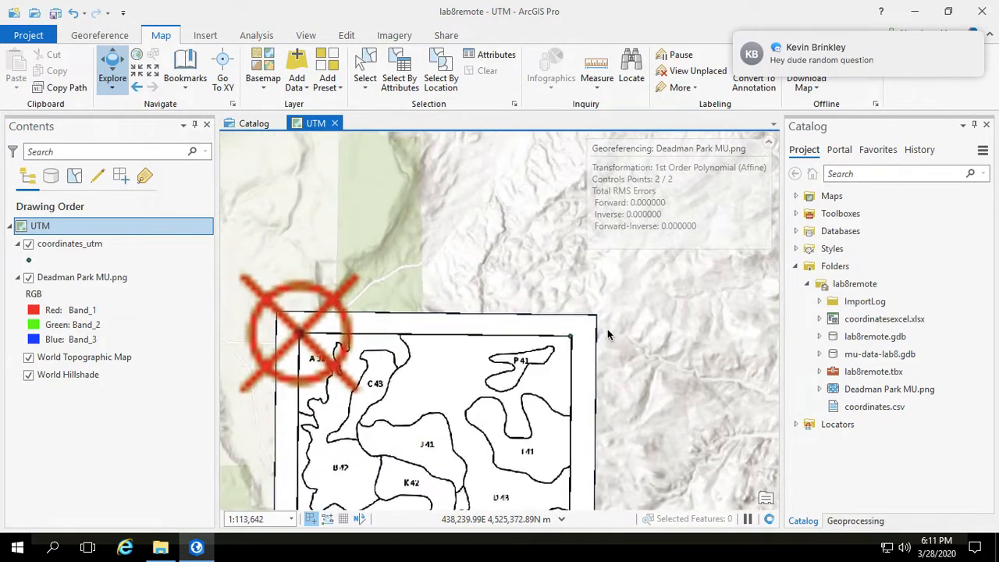
{"action": "scroll", "coordinate": [607, 334], "scroll_direction": "up", "scroll_amount": 2}
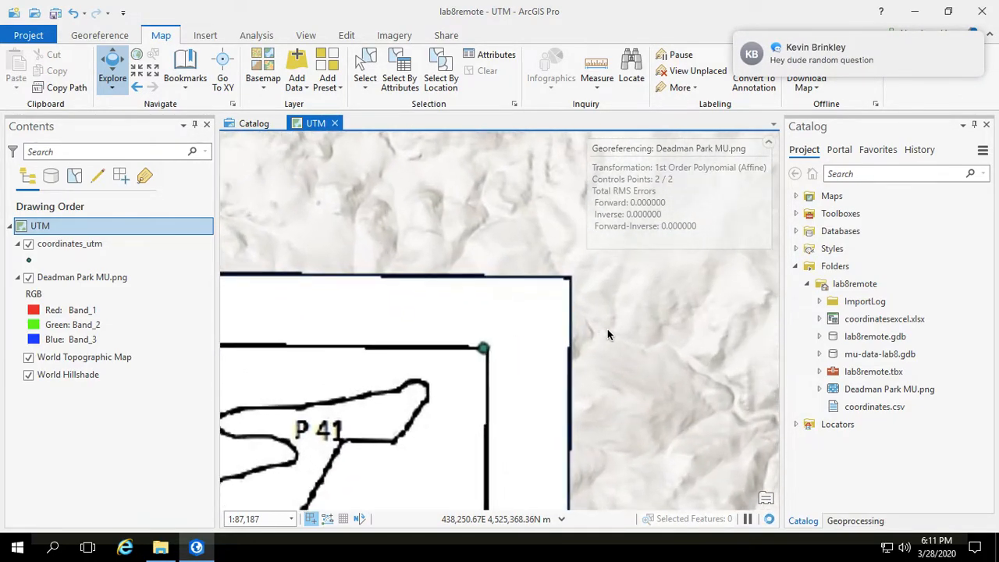
{"action": "scroll", "coordinate": [607, 334], "scroll_direction": "up", "scroll_amount": 1}
{"action": "left_click_drag", "start_coordinate": [463, 361], "coordinate": [528, 356]}
{"action": "scroll", "coordinate": [528, 356], "scroll_direction": "up", "scroll_amount": 2}
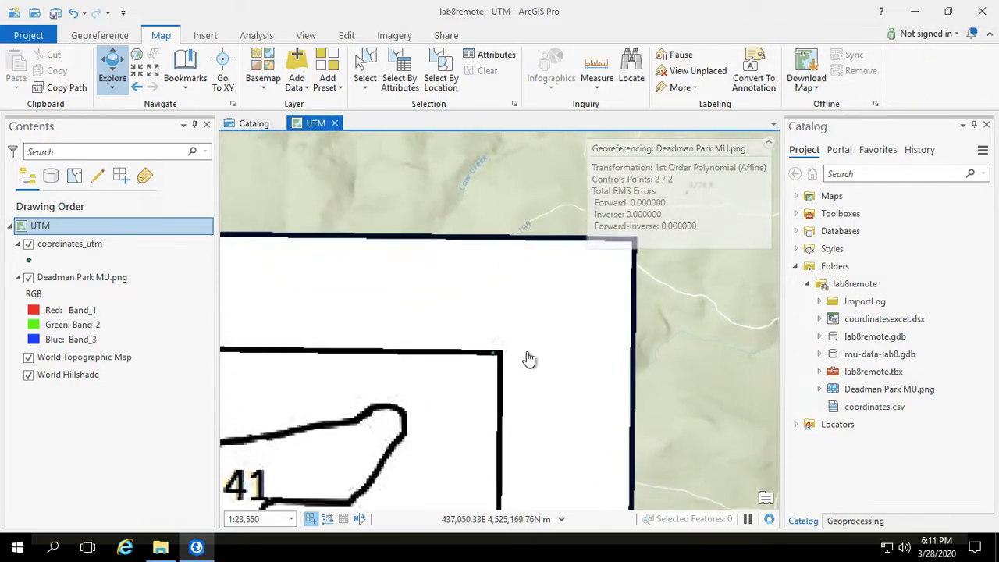
{"action": "scroll", "coordinate": [529, 358], "scroll_direction": "up", "scroll_amount": 2}
{"action": "left_click_drag", "start_coordinate": [435, 367], "coordinate": [686, 249]}
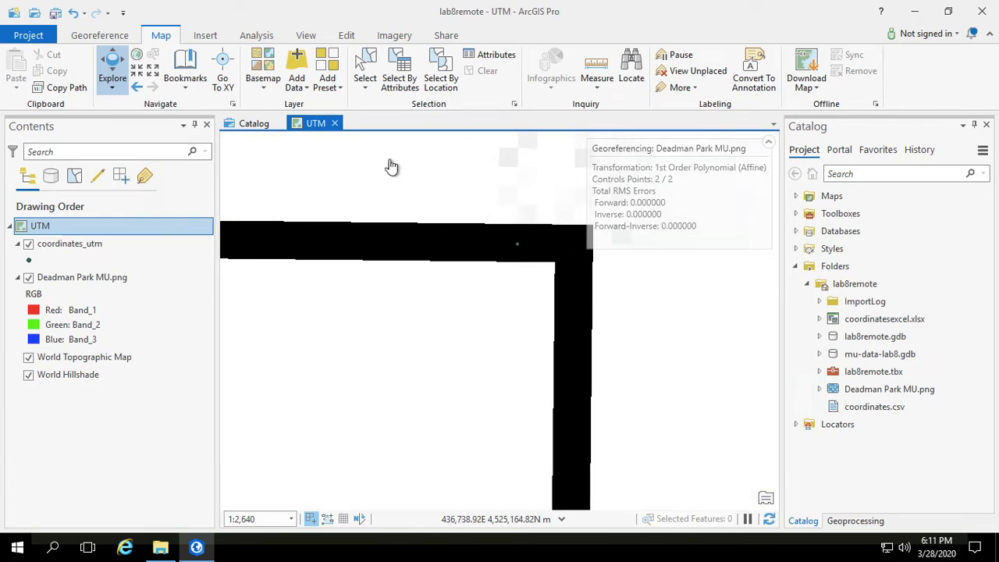
Step: Add a control point linking the image's upper-right frame corner to the nearby coordinates_utm point
{"action": "left_click", "coordinate": [99, 37]}
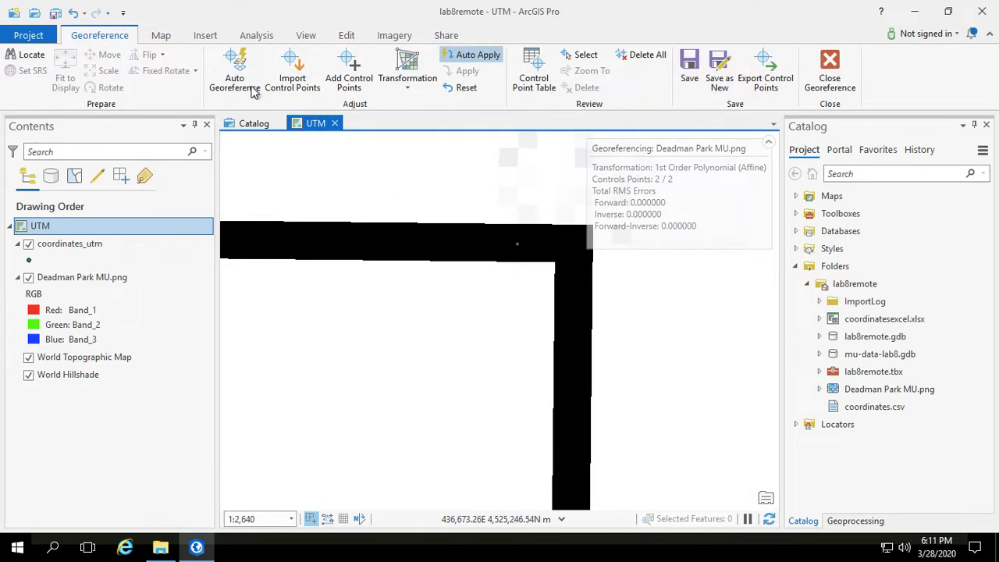
{"action": "left_click", "coordinate": [348, 78]}
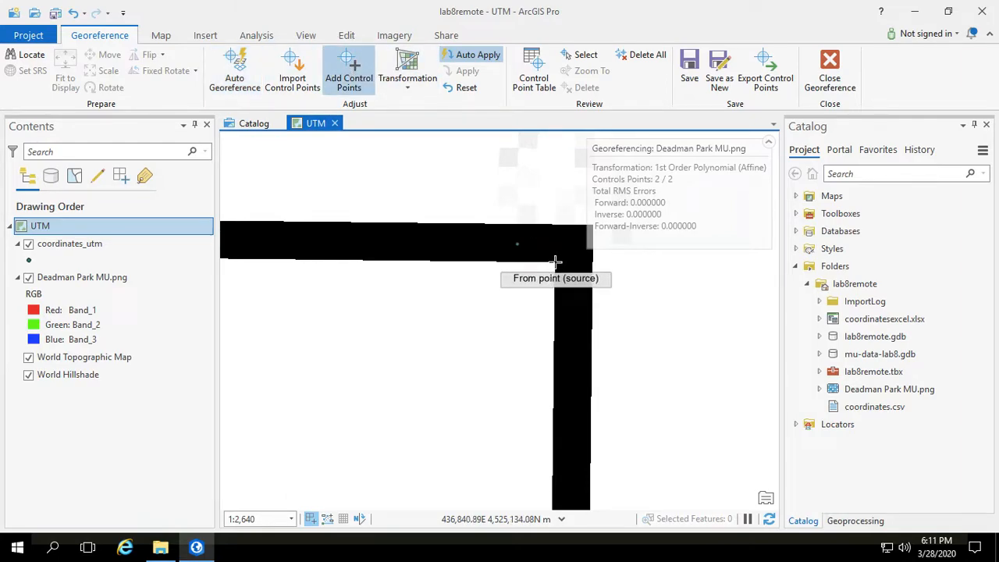
{"action": "left_click", "coordinate": [555, 260]}
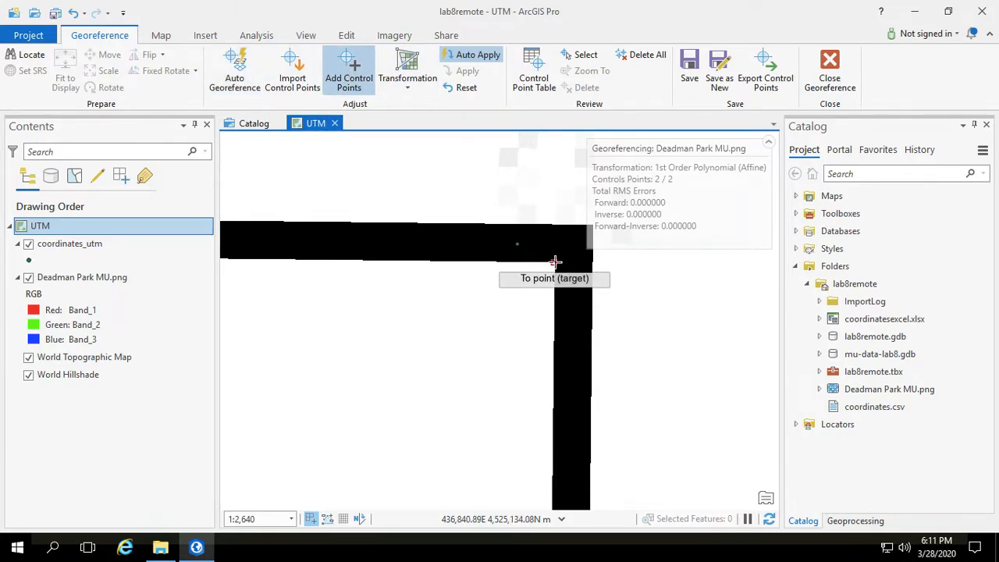
{"action": "left_click", "coordinate": [517, 244]}
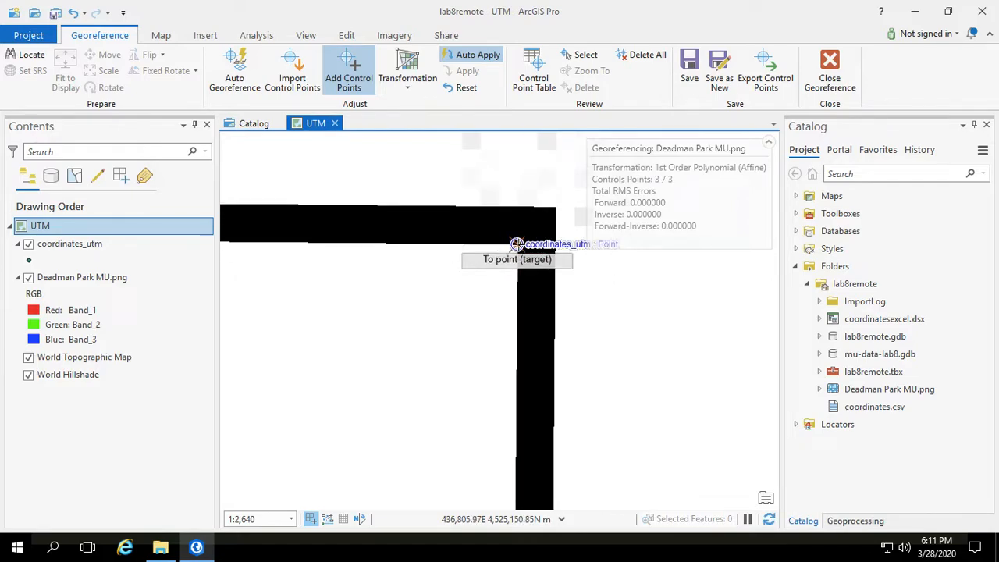
Step: Zoom out and pan to the image's lower-left corner and the coordinates_utm point near it
{"action": "left_click", "coordinate": [159, 34]}
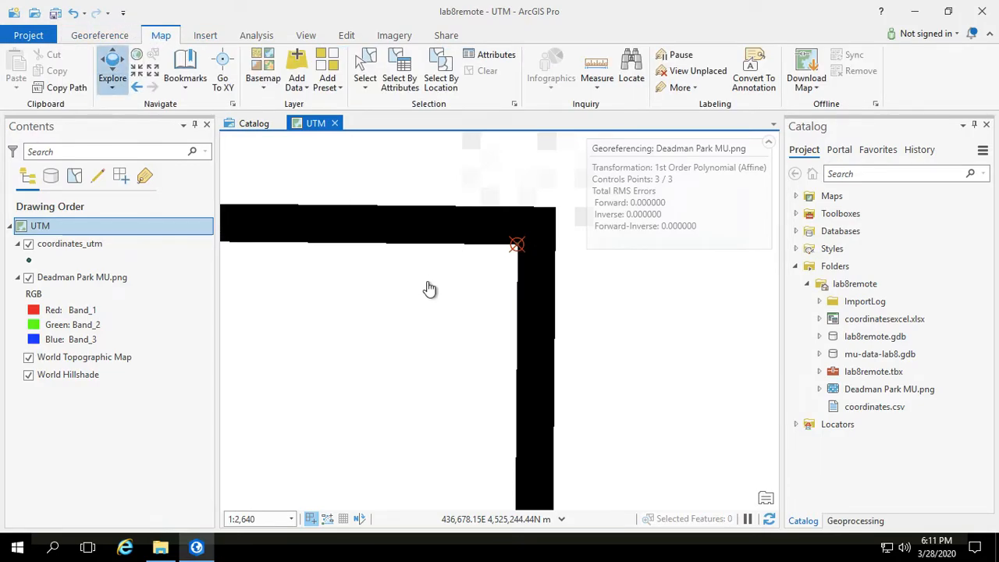
{"action": "scroll", "coordinate": [409, 331], "scroll_direction": "down", "scroll_amount": 10}
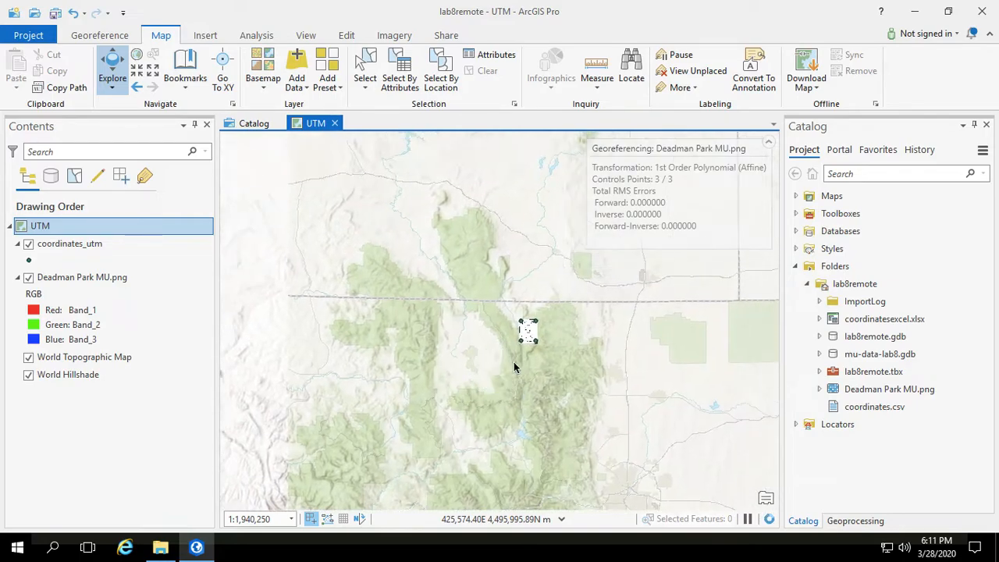
{"action": "scroll", "coordinate": [515, 370], "scroll_direction": "up", "scroll_amount": 5}
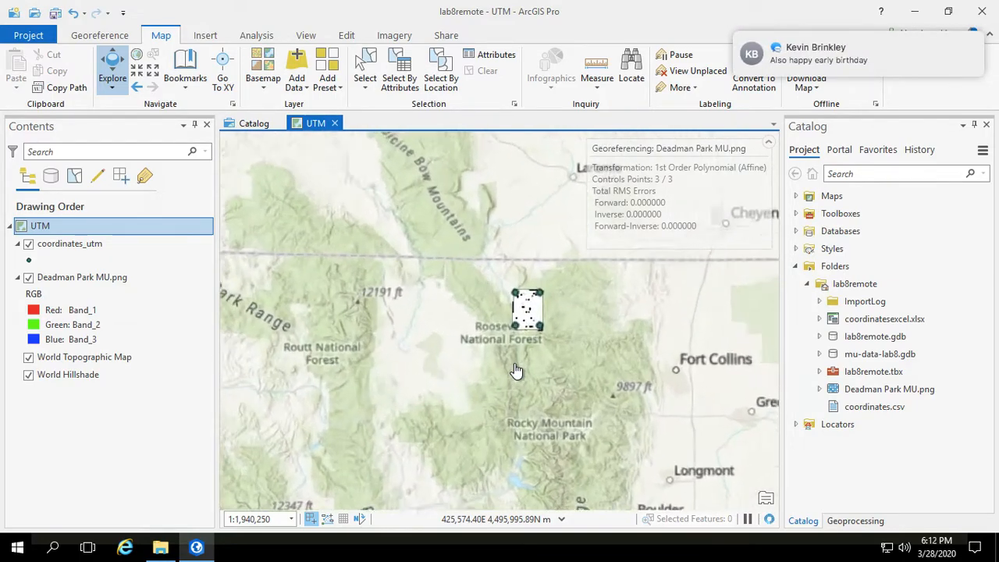
{"action": "left_click_drag", "start_coordinate": [560, 214], "coordinate": [557, 332]}
{"action": "scroll", "coordinate": [554, 329], "scroll_direction": "up", "scroll_amount": 2}
{"action": "scroll", "coordinate": [555, 329], "scroll_direction": "up", "scroll_amount": 3}
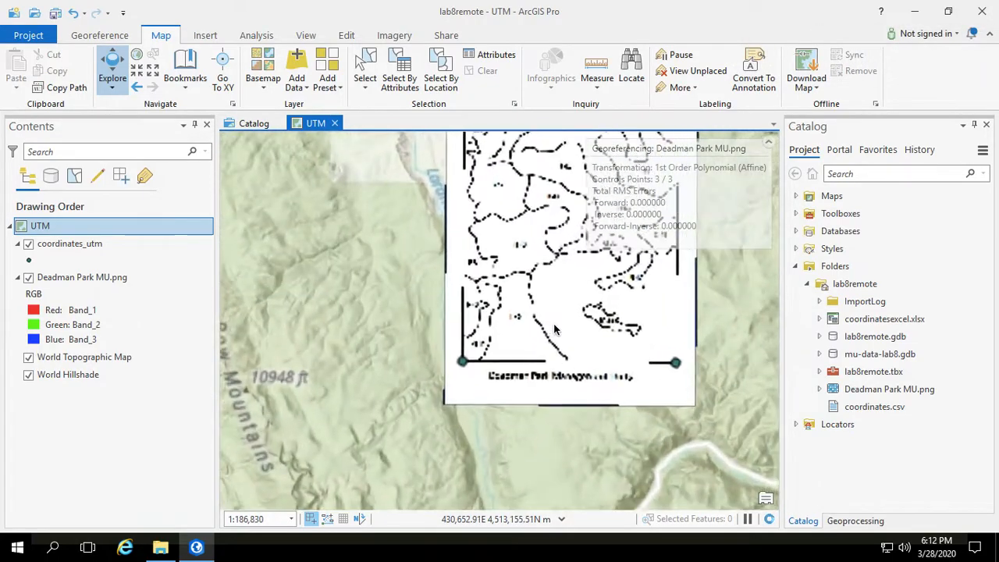
{"action": "left_click_drag", "start_coordinate": [527, 387], "coordinate": [539, 395]}
{"action": "scroll", "coordinate": [543, 397], "scroll_direction": "up", "scroll_amount": 4}
{"action": "scroll", "coordinate": [544, 397], "scroll_direction": "up", "scroll_amount": 5}
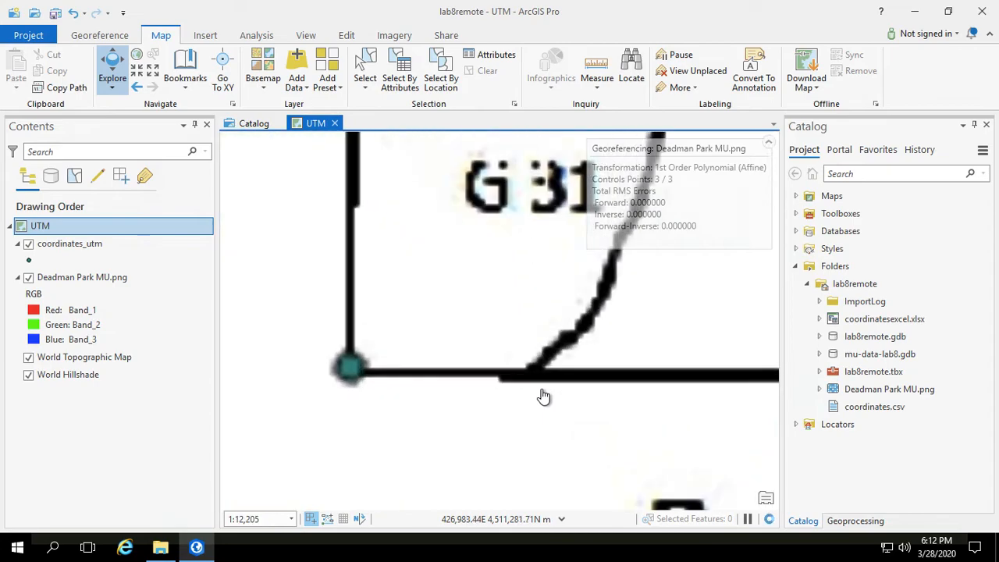
{"action": "left_click_drag", "start_coordinate": [403, 338], "coordinate": [446, 332]}
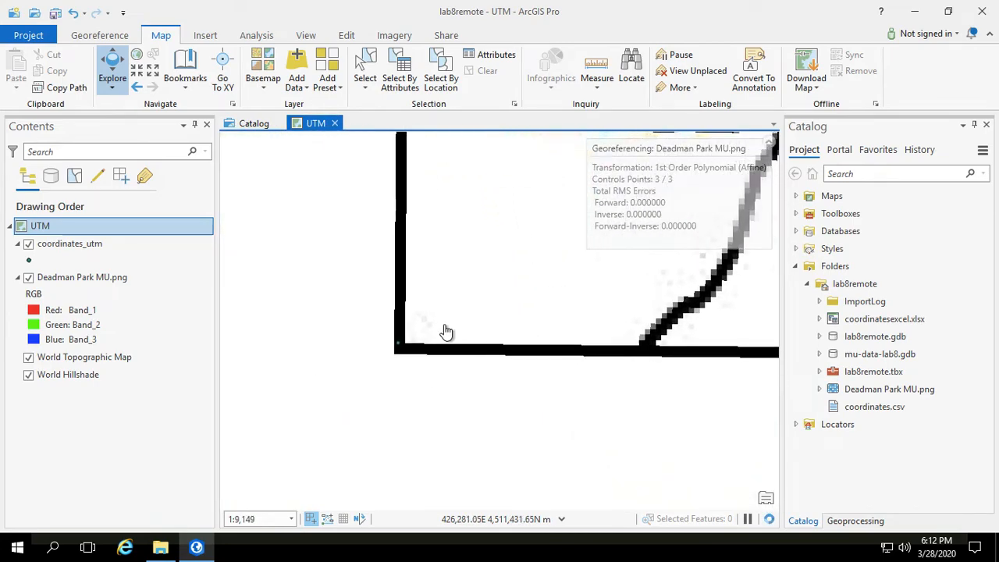
{"action": "scroll", "coordinate": [446, 332], "scroll_direction": "up", "scroll_amount": 2}
{"action": "left_click_drag", "start_coordinate": [383, 374], "coordinate": [481, 361]}
{"action": "scroll", "coordinate": [481, 361], "scroll_direction": "up", "scroll_amount": 3}
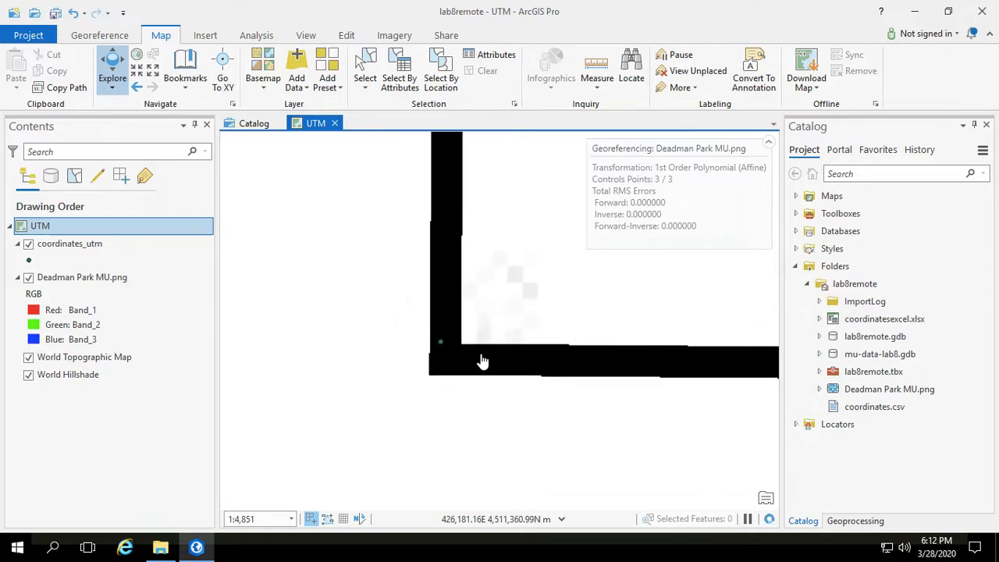
Step: Add a control point linking the image's lower-left frame corner to the nearby coordinates_utm point
{"action": "left_click", "coordinate": [117, 35]}
{"action": "left_click", "coordinate": [349, 81]}
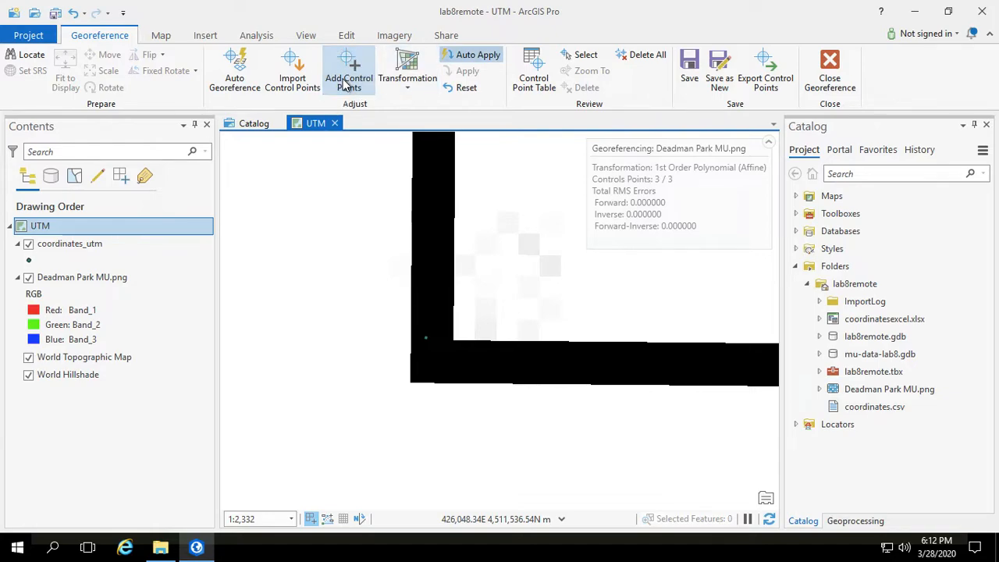
{"action": "left_click", "coordinate": [425, 337]}
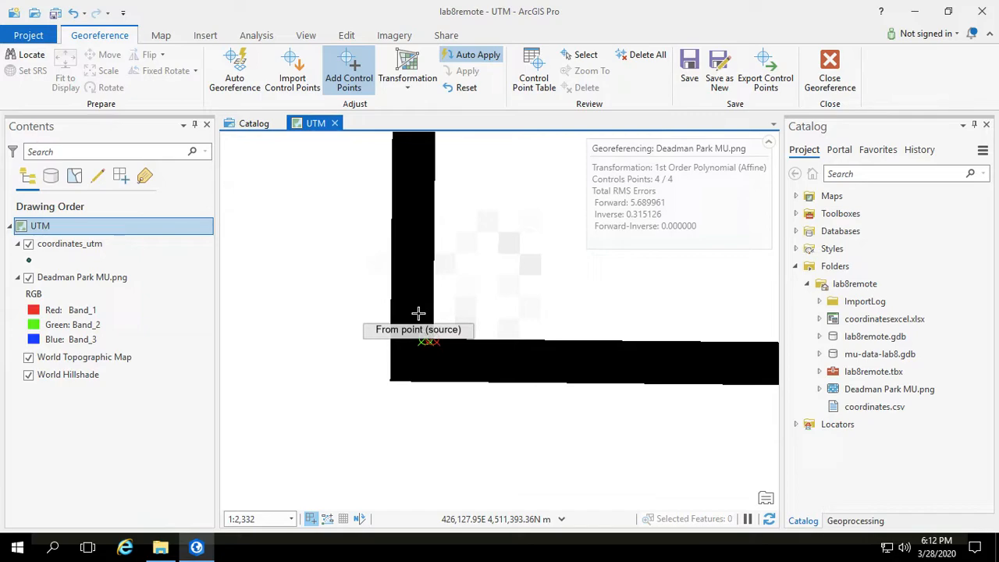
Step: Open the control point table, review the residuals of each of the four links, and close it
{"action": "left_click", "coordinate": [534, 74]}
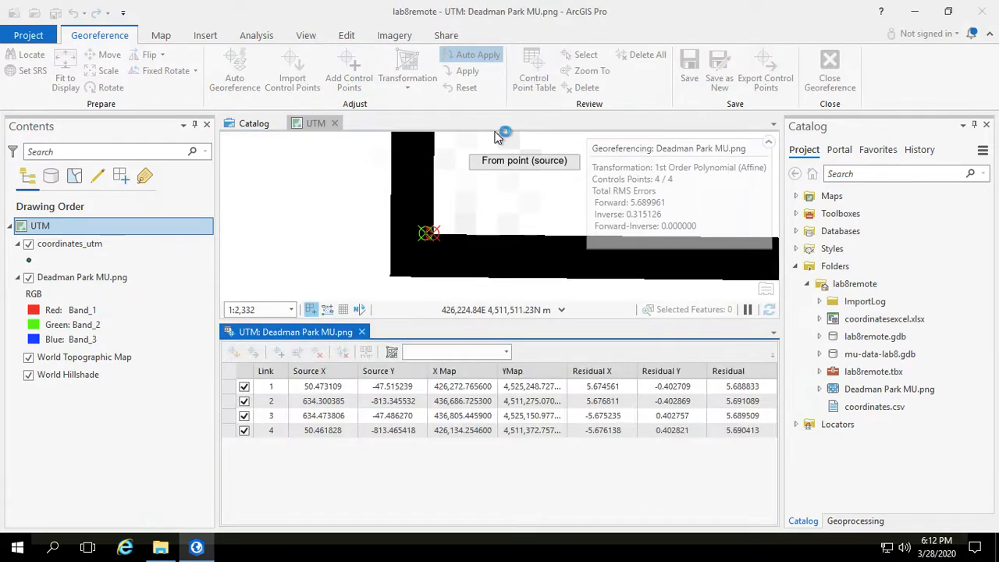
{"action": "left_click", "coordinate": [607, 434]}
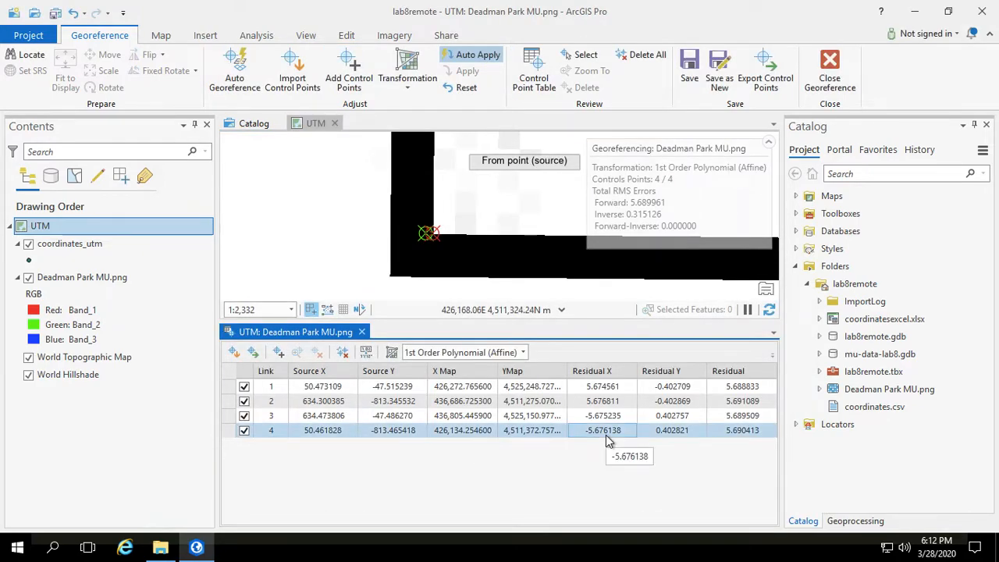
{"action": "left_click", "coordinate": [730, 415]}
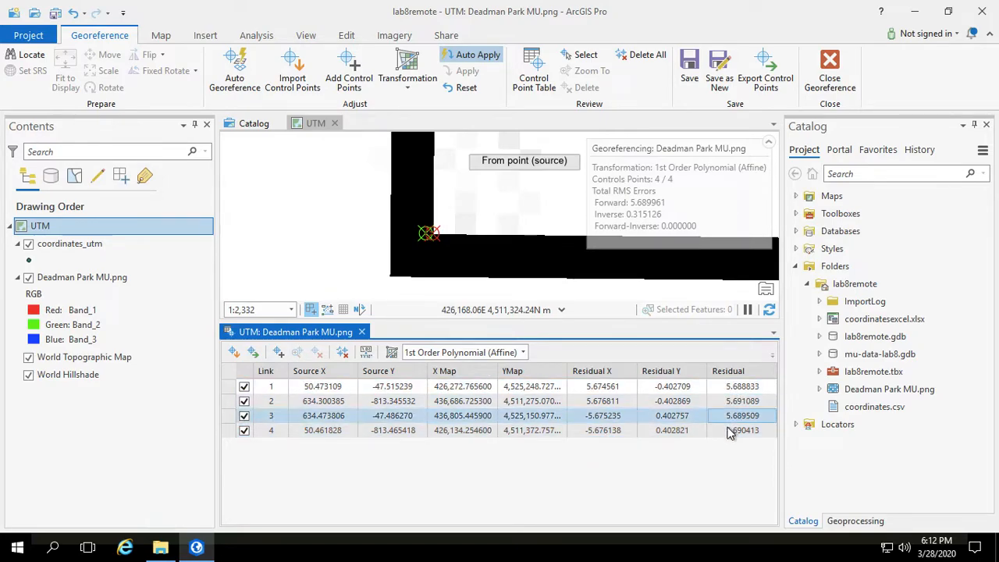
{"action": "left_click", "coordinate": [726, 386]}
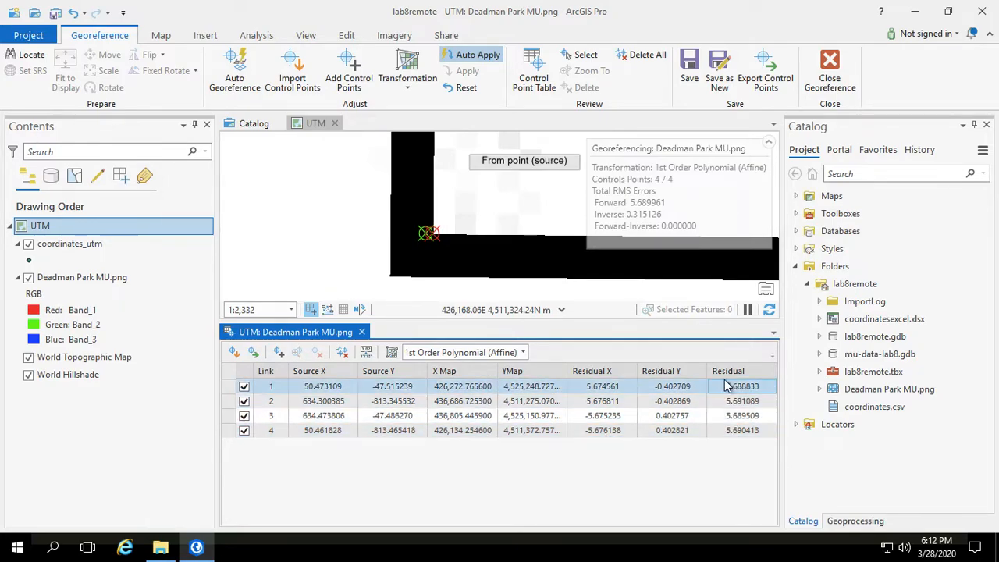
{"action": "left_click", "coordinate": [726, 400]}
{"action": "left_click", "coordinate": [727, 415]}
{"action": "left_click", "coordinate": [727, 430]}
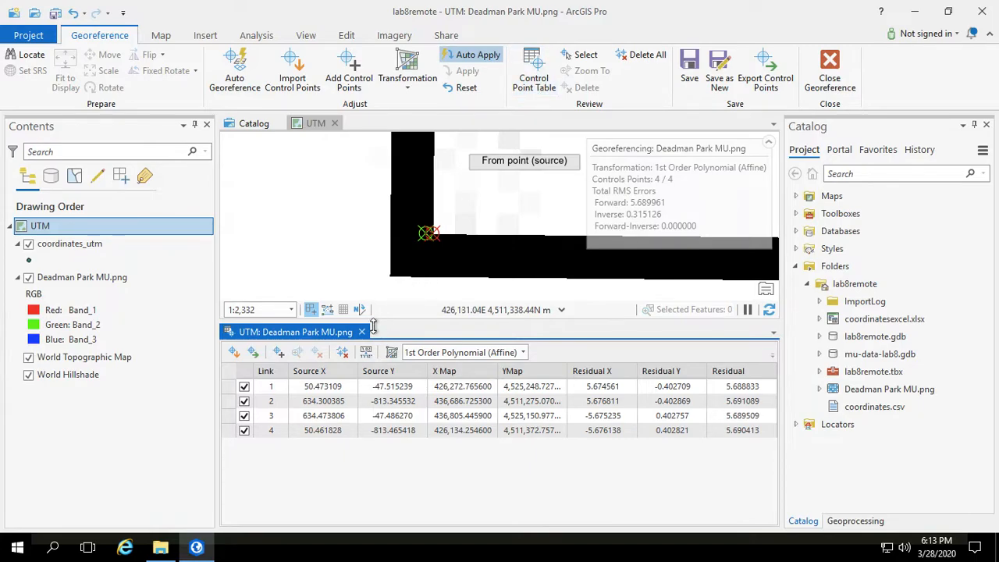
{"action": "left_click", "coordinate": [741, 400]}
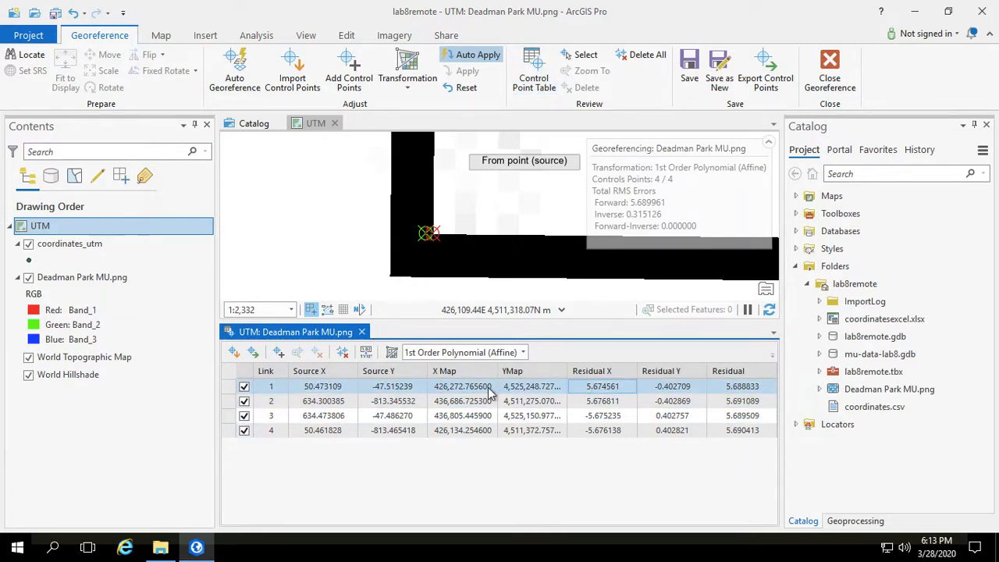
{"action": "left_click", "coordinate": [362, 334]}
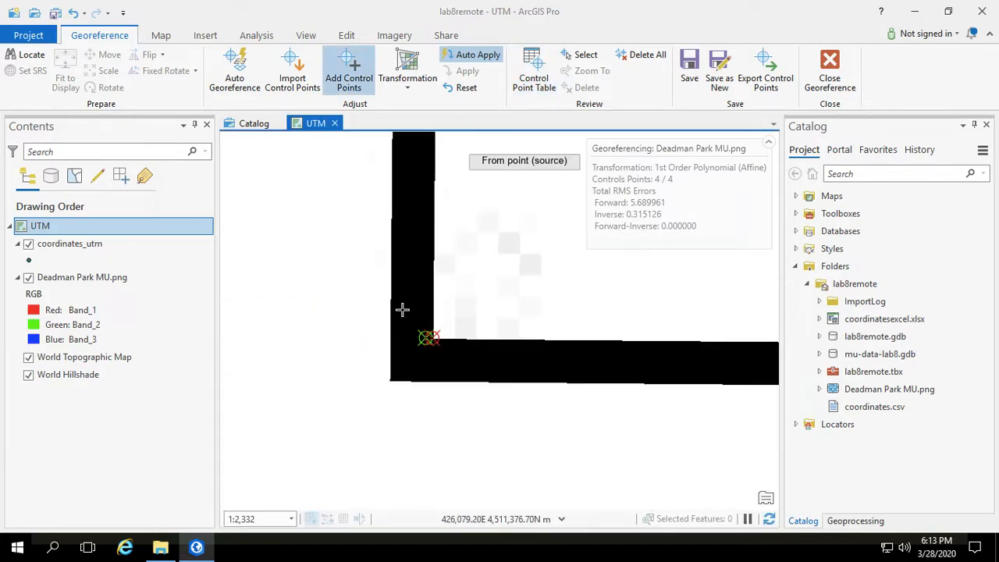
Step: Zoom out and pan to view the whole georeferenced image with its four control points
{"action": "scroll", "coordinate": [401, 310], "scroll_direction": "down", "scroll_amount": 10}
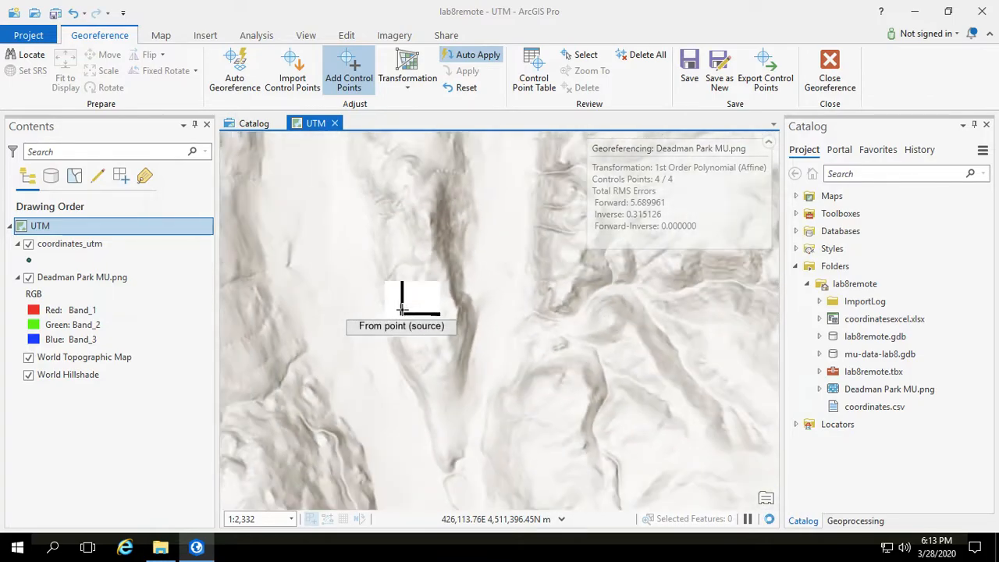
{"action": "scroll", "coordinate": [402, 310], "scroll_direction": "down", "scroll_amount": 1}
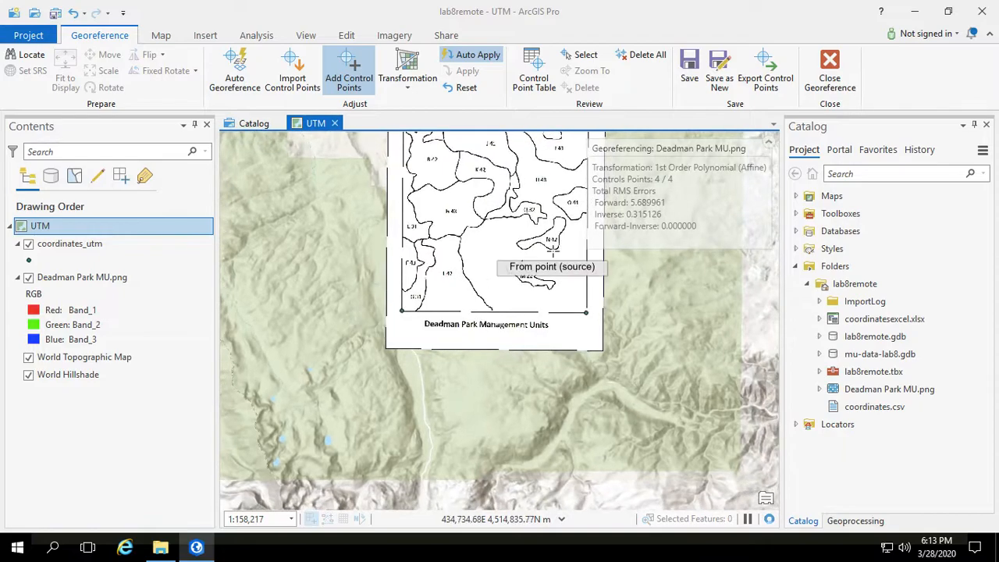
{"action": "left_click", "coordinate": [160, 35]}
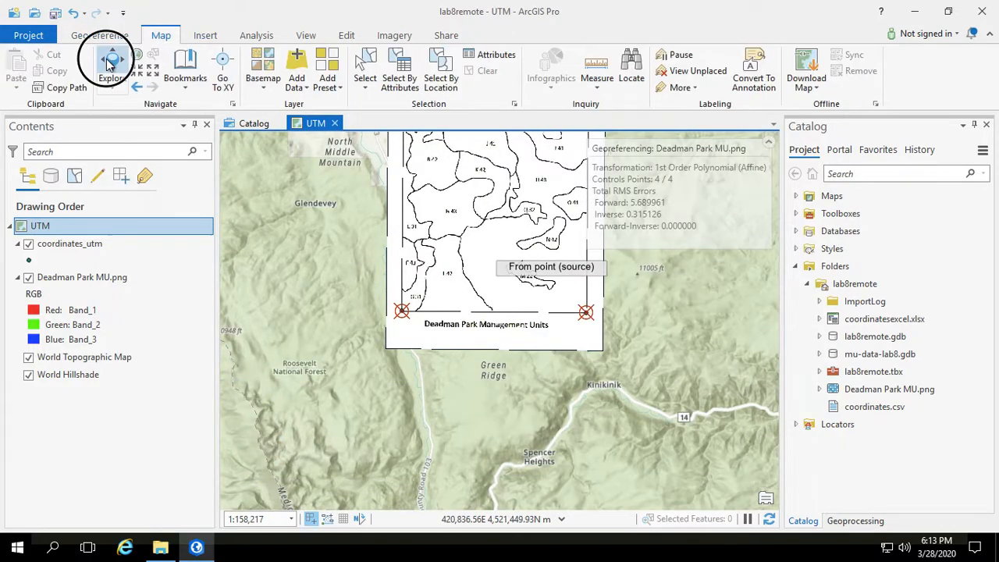
{"action": "left_click", "coordinate": [101, 35]}
{"action": "left_click_drag", "start_coordinate": [494, 214], "coordinate": [457, 353]}
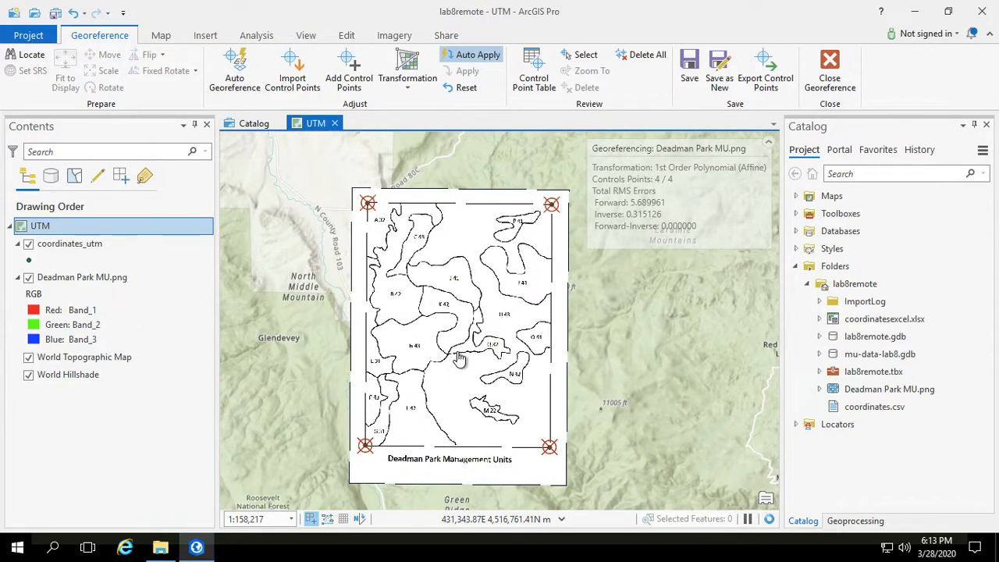
Step: Start saving the georeferenced image as a new raster and inspect the Deadman Park MU.tif output path in the lab8remote folder
{"action": "scroll", "coordinate": [458, 358], "scroll_direction": "down", "scroll_amount": 1}
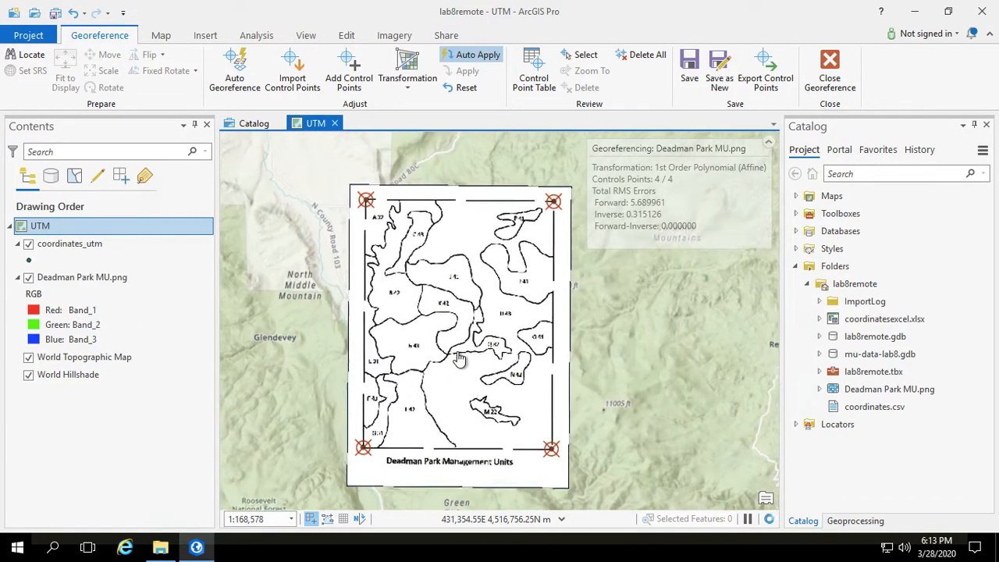
{"action": "scroll", "coordinate": [459, 358], "scroll_direction": "up", "scroll_amount": 1}
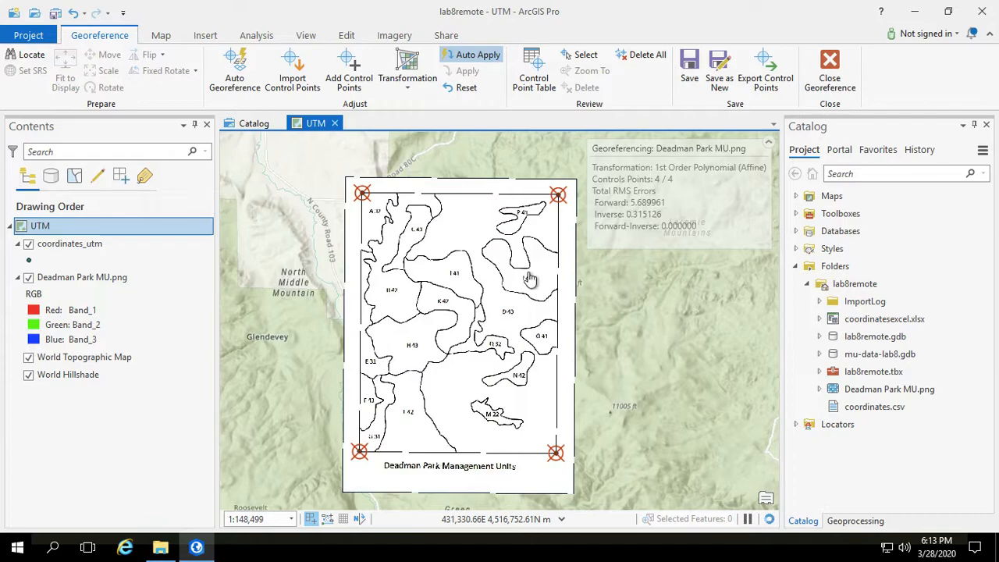
{"action": "left_click", "coordinate": [719, 83]}
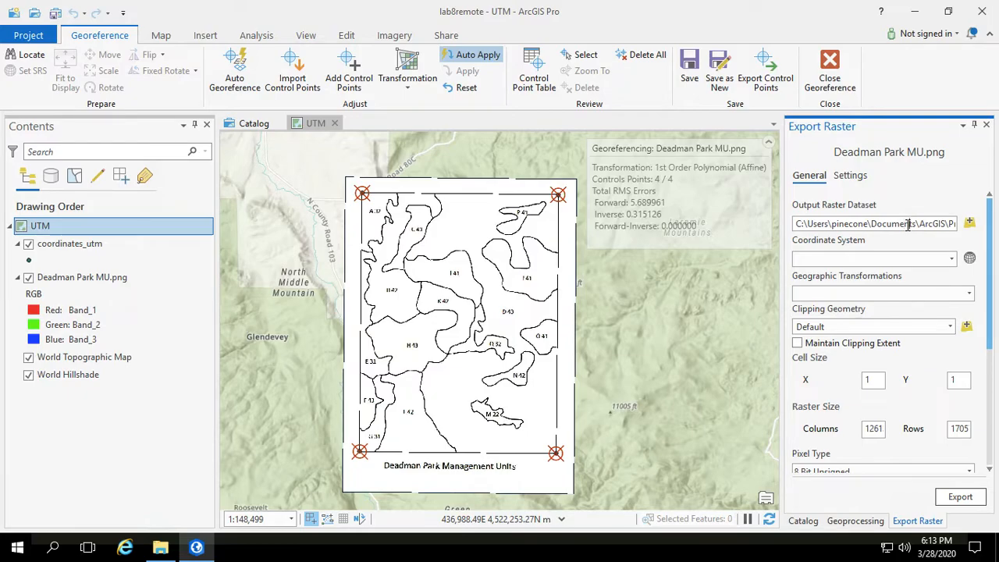
{"action": "key", "text": "Right"}
{"action": "key", "text": "Right"}
{"action": "key", "text": "Right"}
{"action": "key", "text": "Right"}
{"action": "key", "text": "Right"}
{"action": "key", "text": "Right"}
{"action": "key", "text": "Right"}
{"action": "key", "text": "Right"}
{"action": "key", "text": "Right"}
{"action": "key", "text": "Right"}
{"action": "key", "text": "Right"}
{"action": "key", "text": "Right"}
{"action": "key", "text": "Right"}
{"action": "key", "text": "Right"}
{"action": "key", "text": "Right"}
{"action": "key", "text": "Right"}
{"action": "key", "text": "Right"}
{"action": "key", "text": "Right"}
{"action": "key", "text": "End"}
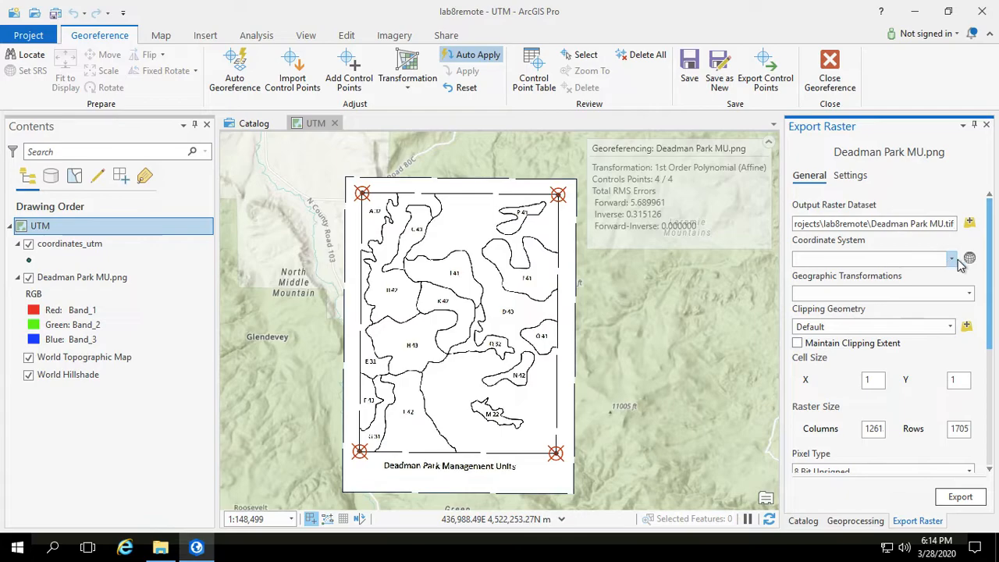
Step: Set the export coordinate system to NAD_1983_UTM_Zone_13N by taking it from the coordinates_utm layer
{"action": "left_click", "coordinate": [968, 259]}
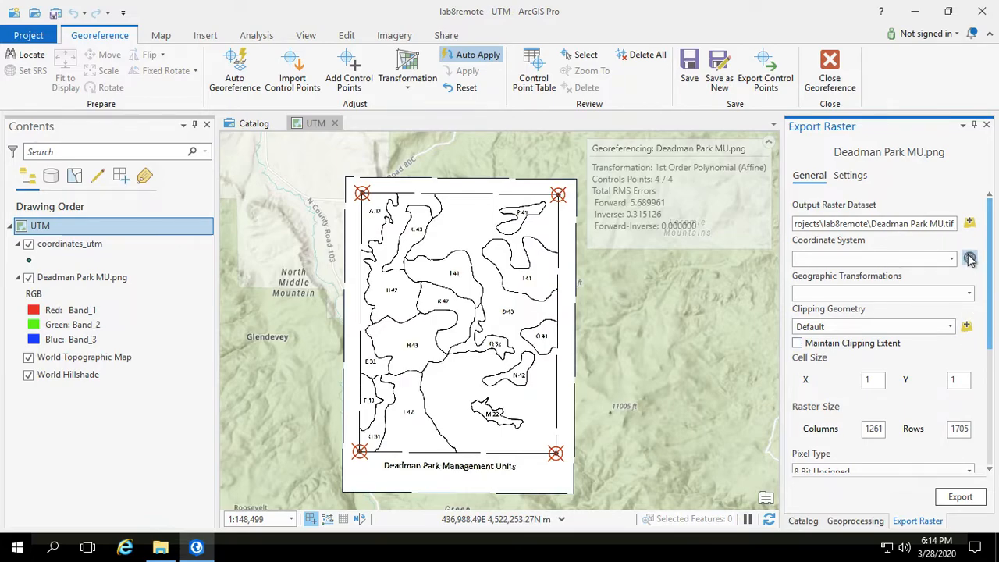
{"action": "left_click", "coordinate": [970, 258]}
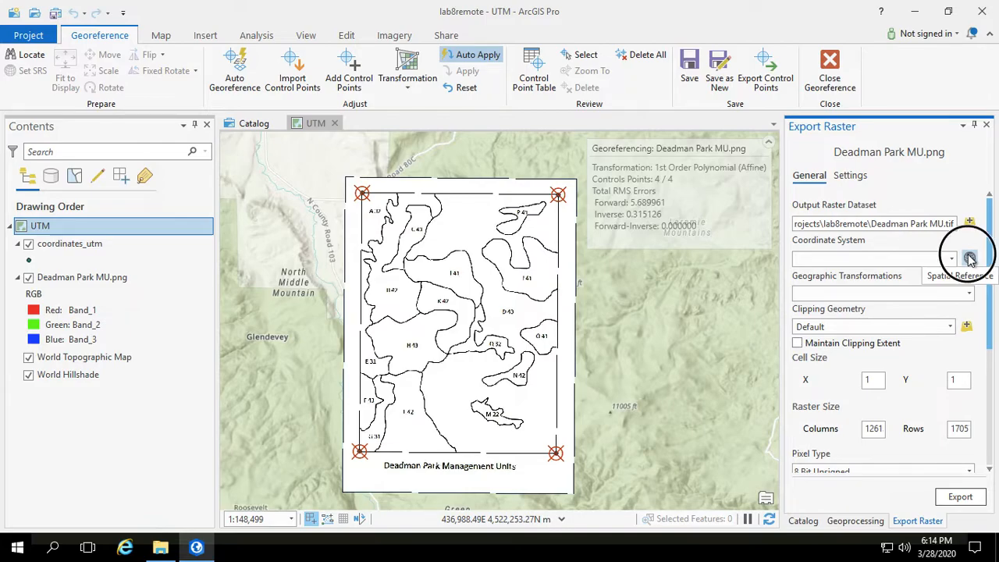
{"action": "left_click", "coordinate": [950, 260]}
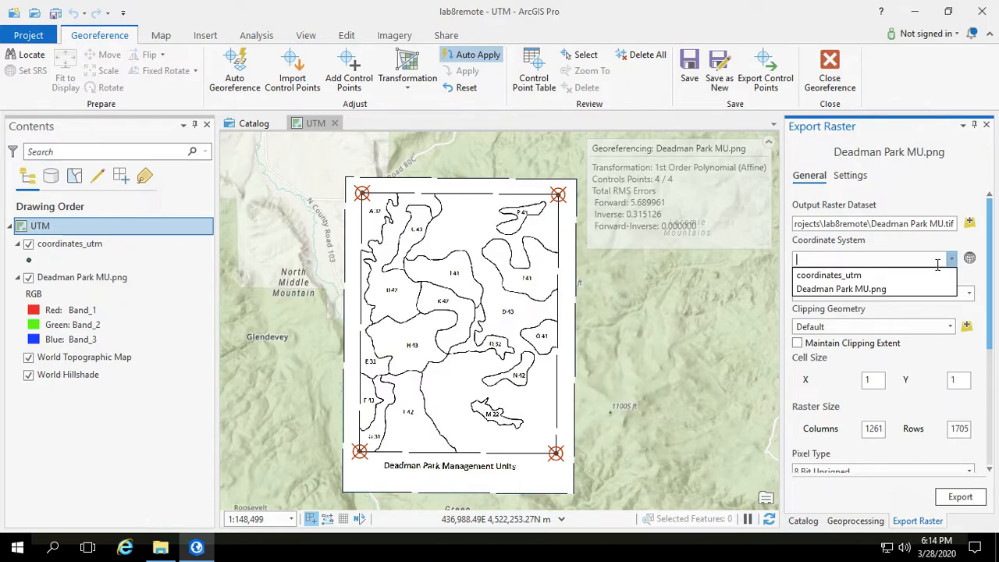
{"action": "left_click", "coordinate": [926, 253]}
{"action": "left_click", "coordinate": [968, 259]}
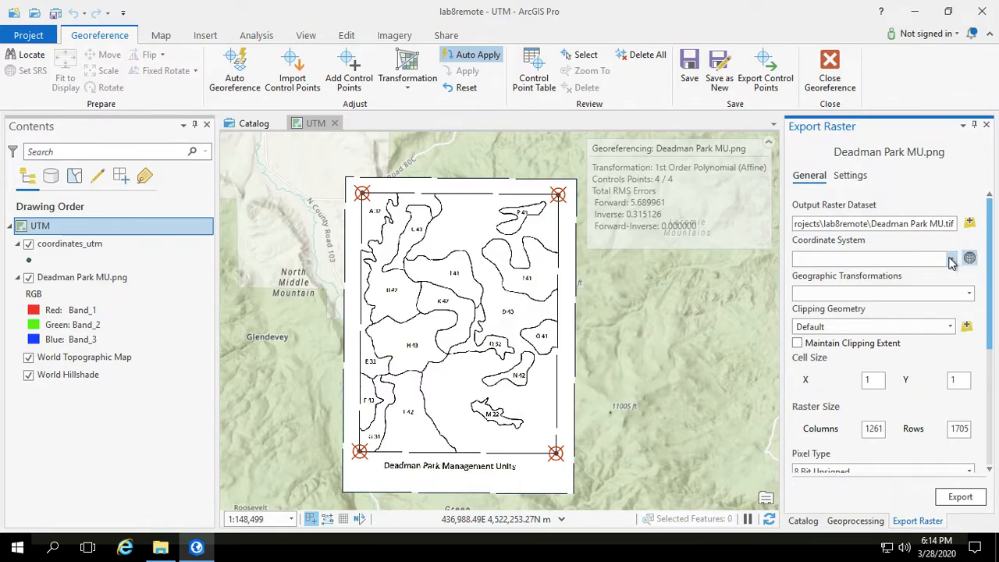
{"action": "left_click", "coordinate": [951, 260]}
{"action": "left_click", "coordinate": [856, 273]}
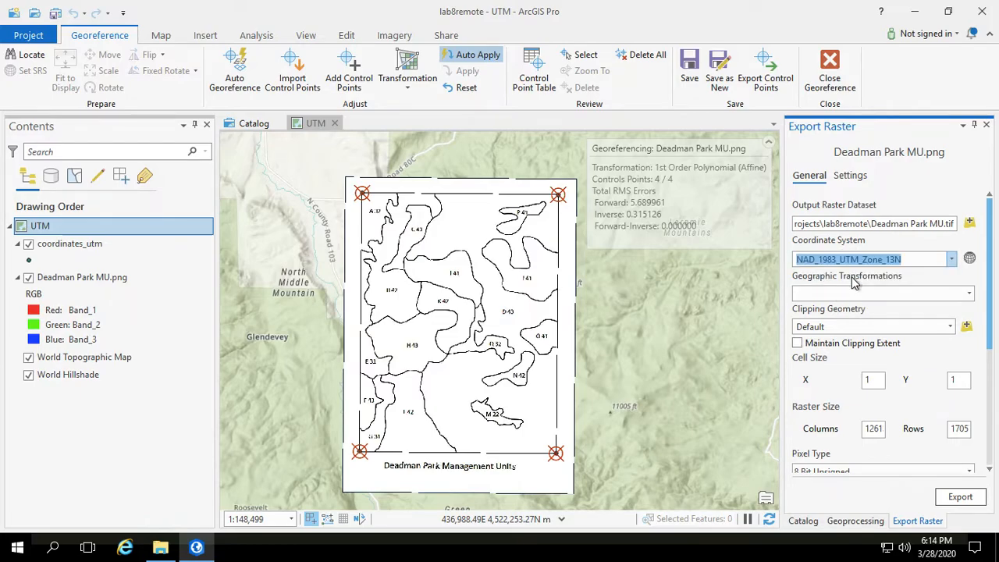
{"action": "left_click", "coordinate": [952, 261]}
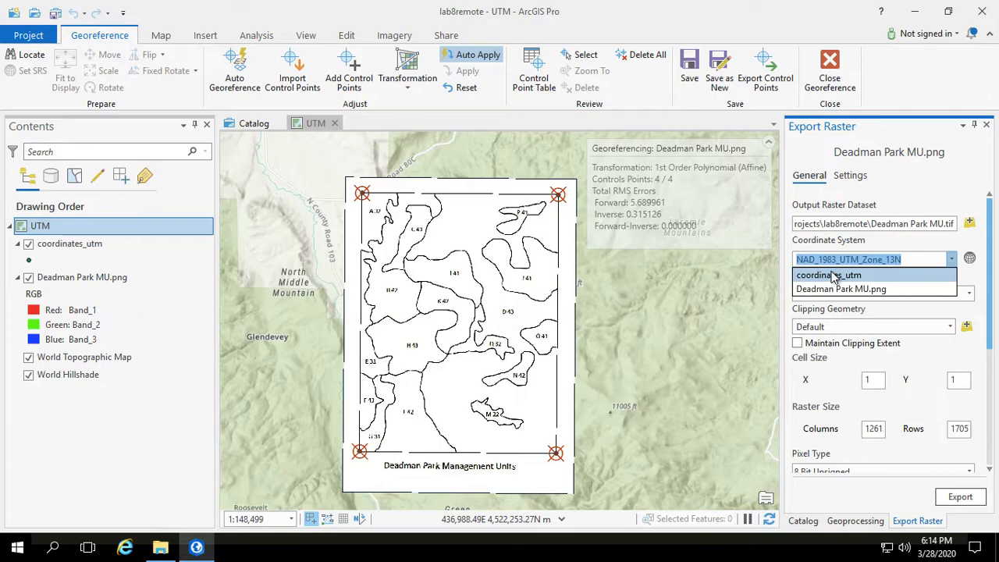
{"action": "left_click", "coordinate": [911, 246]}
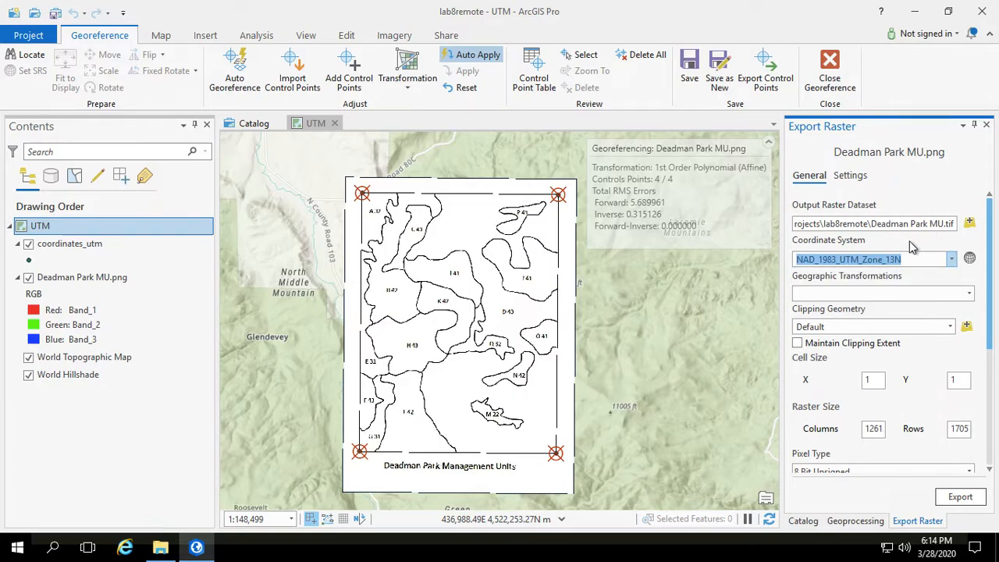
Step: Review the remaining export raster settings and export the georeferenced image
{"action": "left_click", "coordinate": [895, 224]}
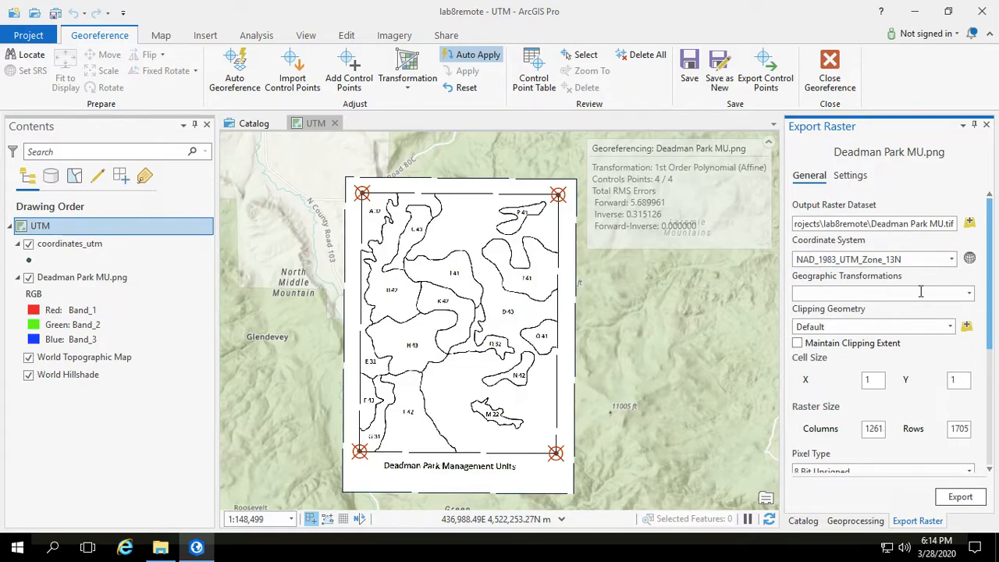
{"action": "scroll", "coordinate": [928, 280], "scroll_direction": "down", "scroll_amount": 5}
{"action": "scroll", "coordinate": [858, 390], "scroll_direction": "up", "scroll_amount": 3}
{"action": "scroll", "coordinate": [837, 459], "scroll_direction": "down", "scroll_amount": 1}
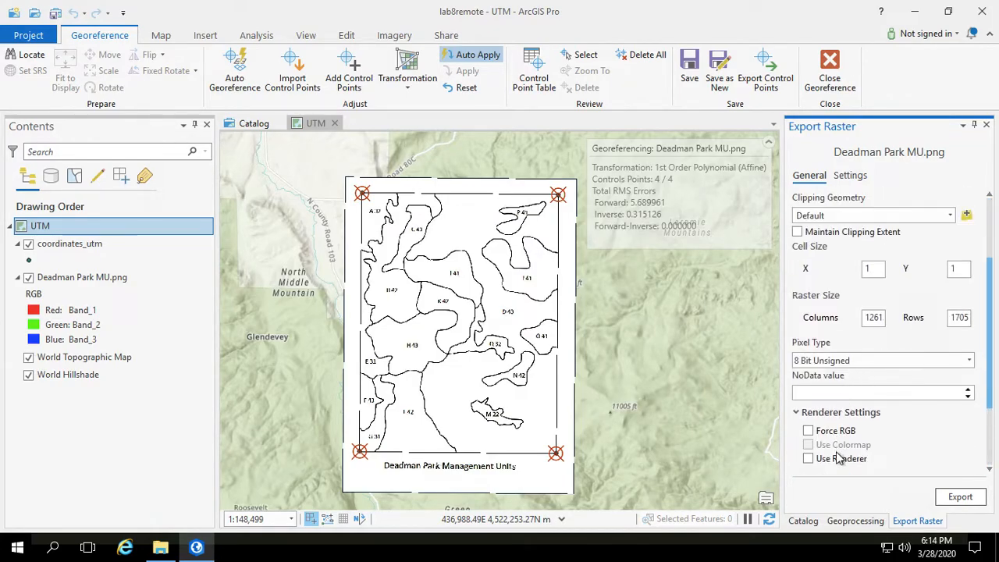
{"action": "scroll", "coordinate": [893, 402], "scroll_direction": "down", "scroll_amount": 2}
{"action": "scroll", "coordinate": [895, 404], "scroll_direction": "up", "scroll_amount": 4}
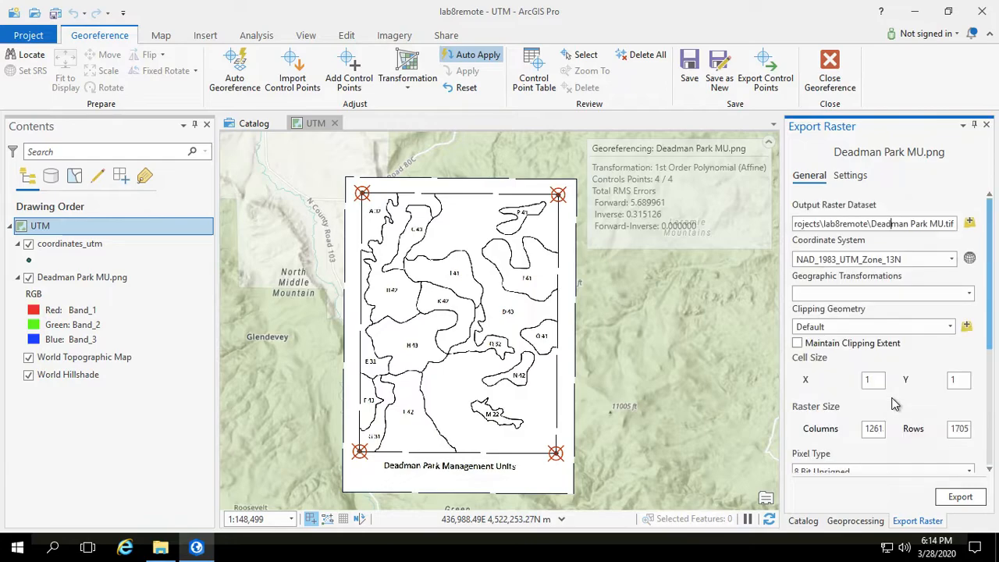
{"action": "left_click", "coordinate": [959, 497]}
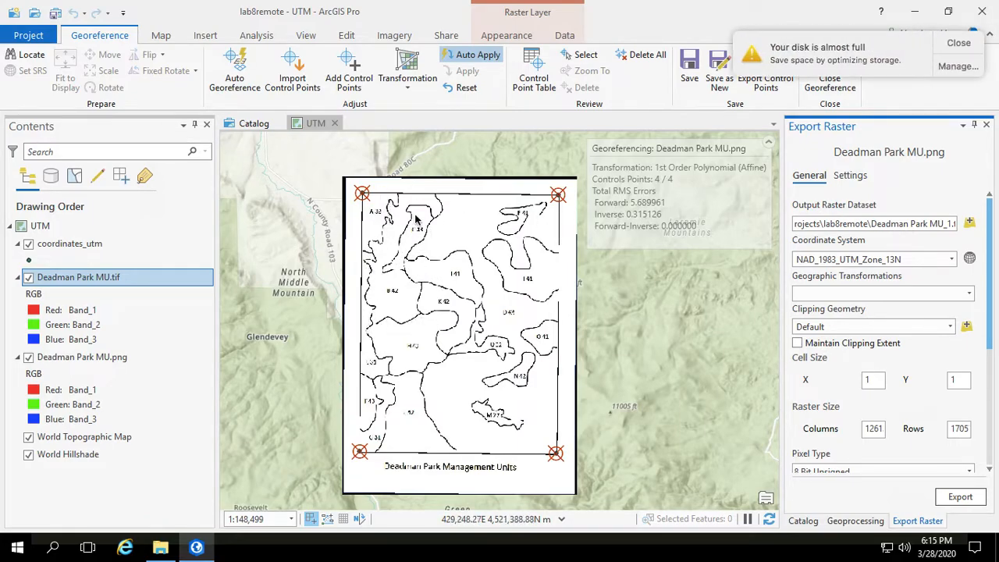
Step: Dismiss the disk notice, hide the Deadman Park MU.png layer, and check the exported Deadman Park MU.tif layer on the map
{"action": "left_click", "coordinate": [959, 44]}
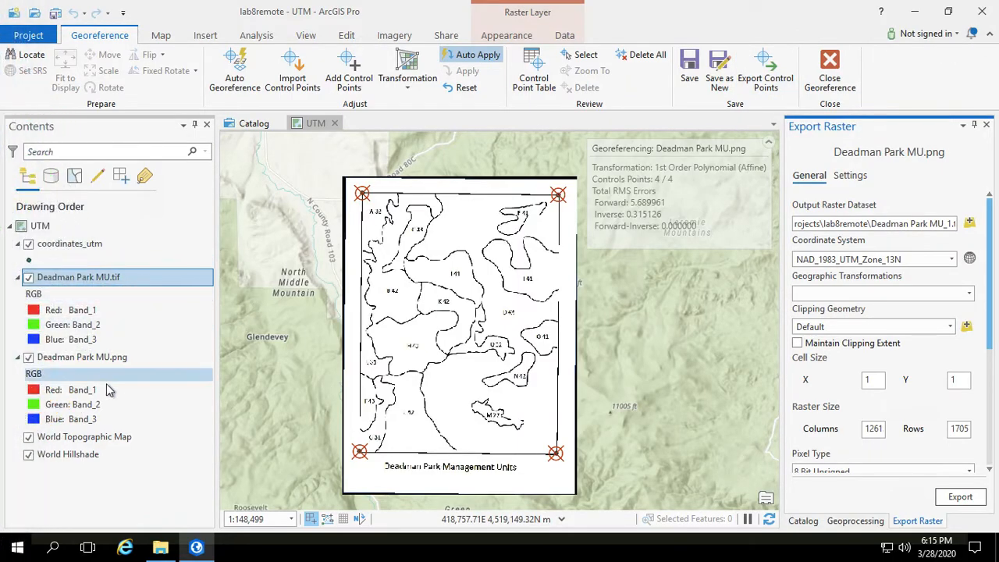
{"action": "left_click", "coordinate": [46, 248]}
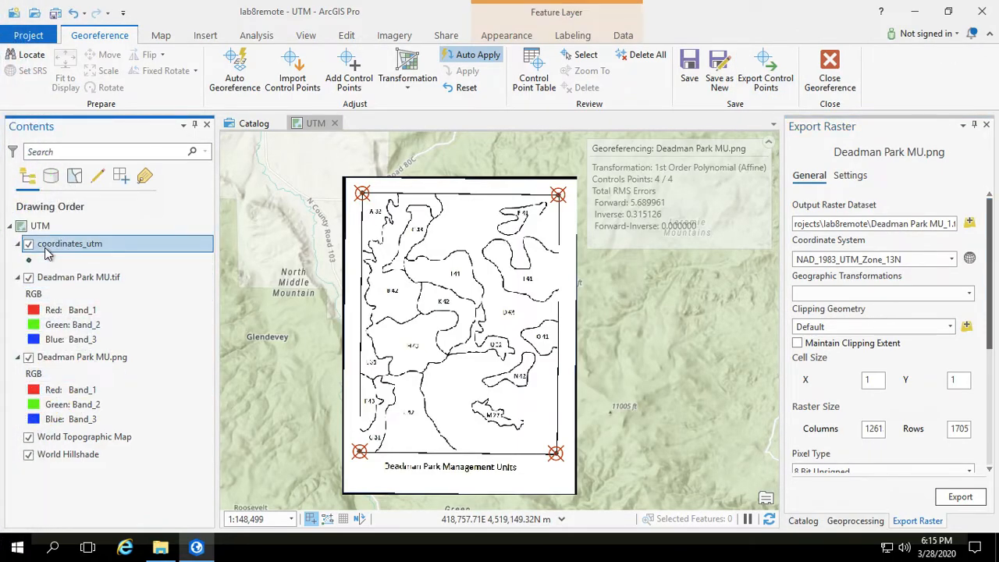
{"action": "left_click", "coordinate": [46, 285]}
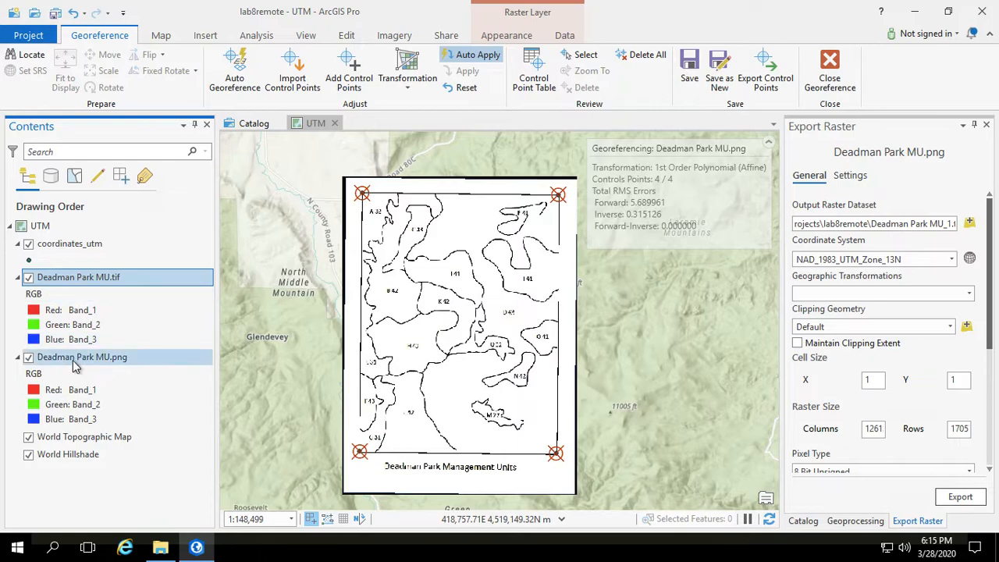
{"action": "left_click", "coordinate": [122, 361]}
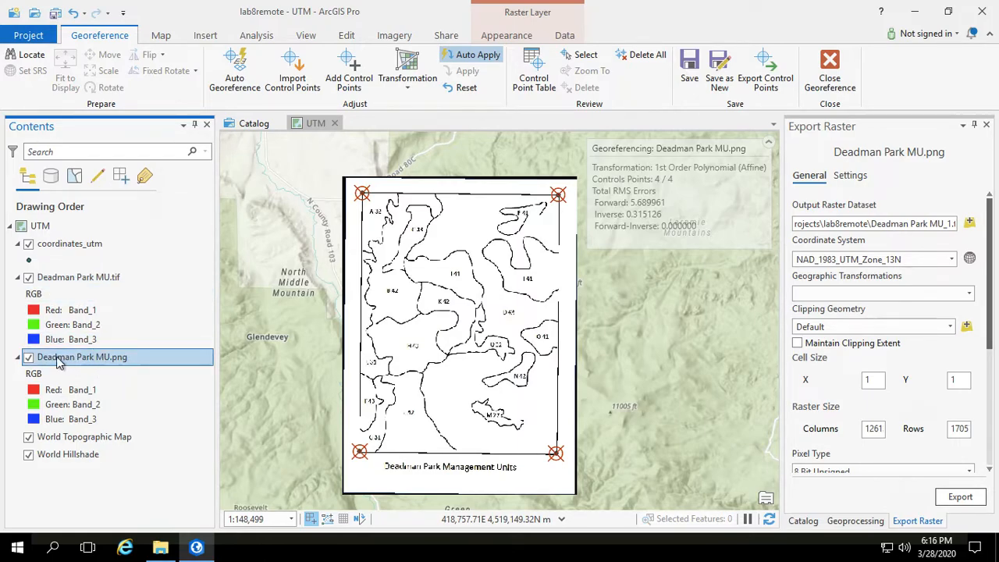
{"action": "left_click", "coordinate": [29, 357]}
{"action": "left_click", "coordinate": [29, 278]}
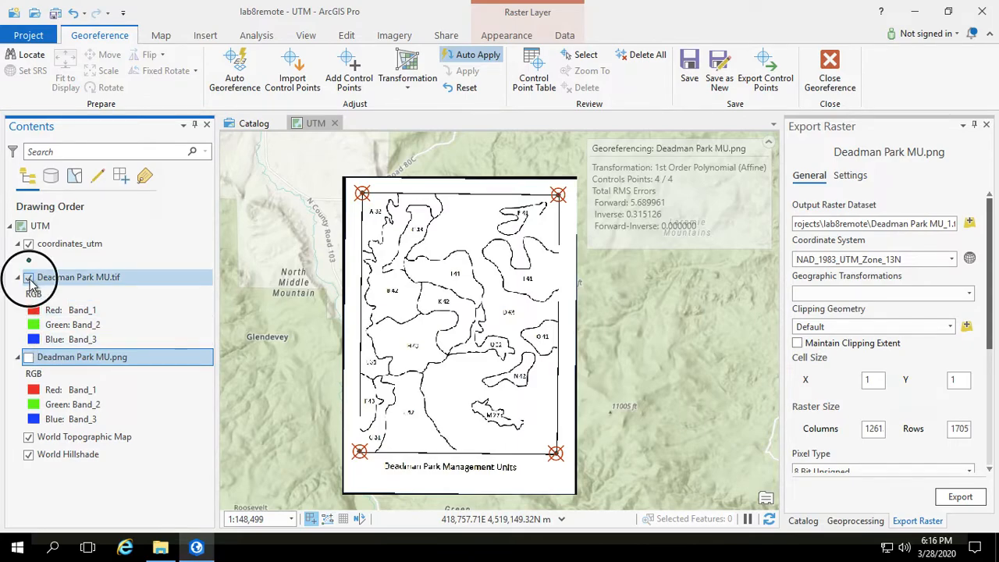
{"action": "left_click", "coordinate": [29, 278]}
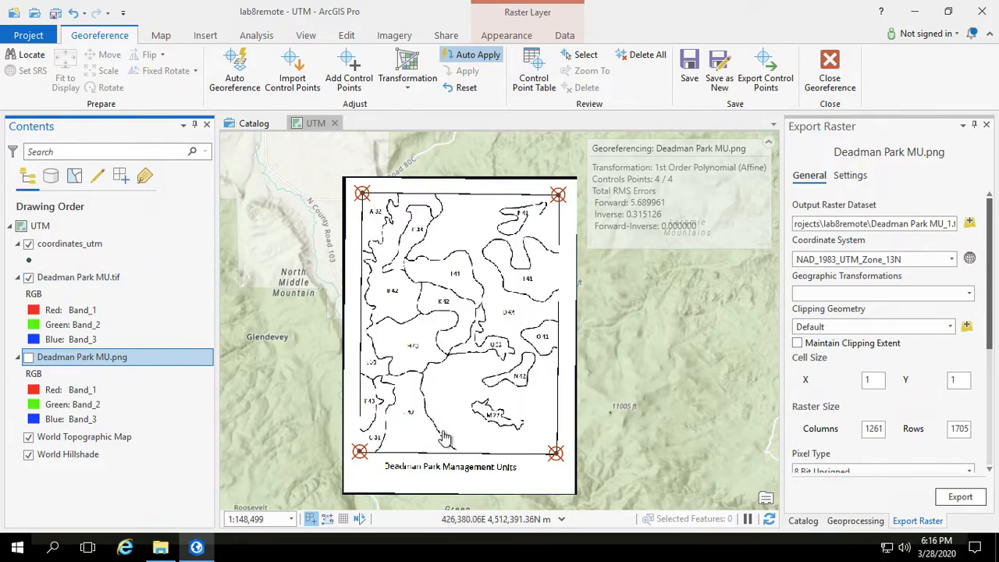
{"action": "left_click", "coordinate": [75, 279]}
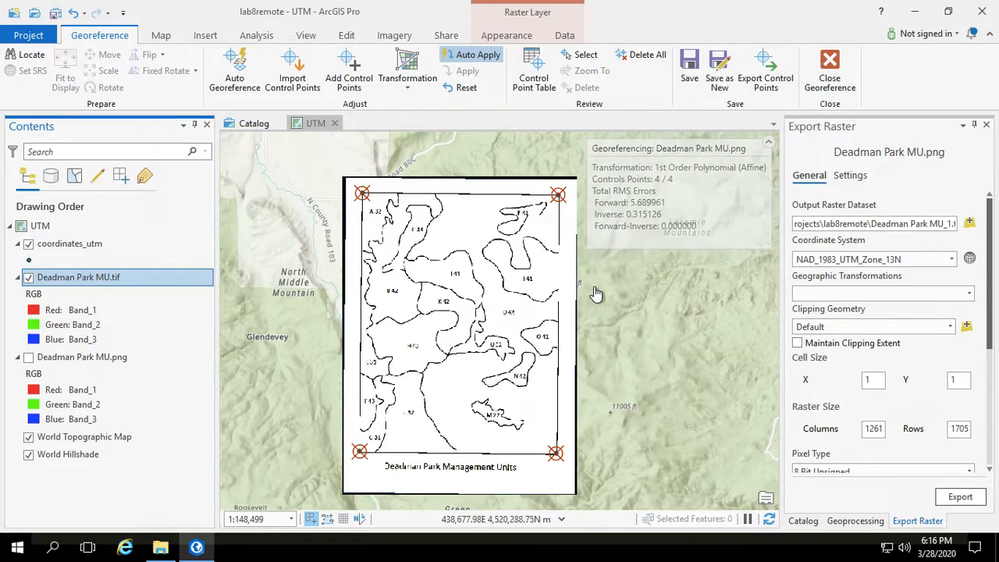
{"action": "scroll", "coordinate": [595, 293], "scroll_direction": "up", "scroll_amount": 1}
{"action": "scroll", "coordinate": [595, 293], "scroll_direction": "down", "scroll_amount": 2}
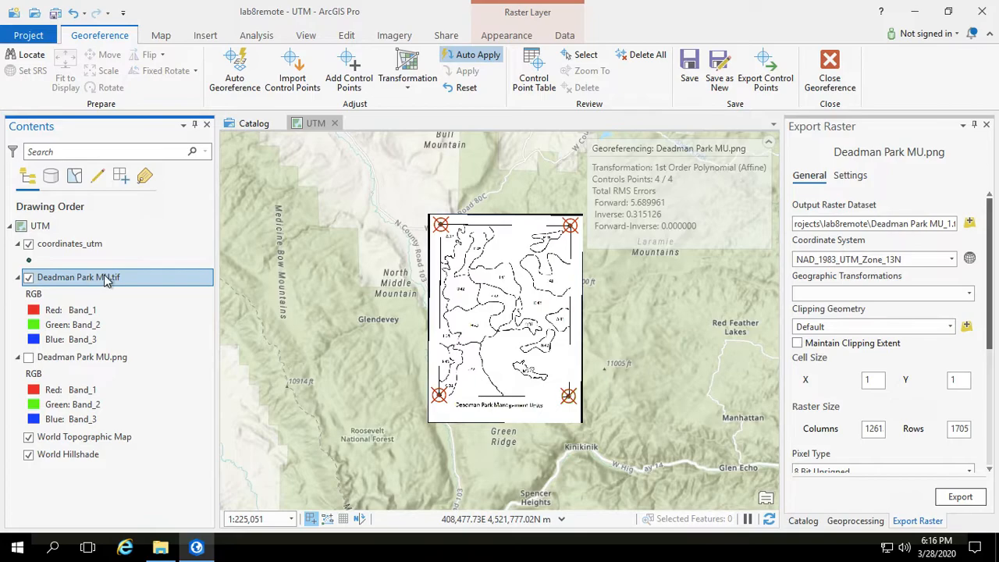
Step: Close the georeferencing session, discarding its unsaved edits, and save the project
{"action": "left_click", "coordinate": [831, 68]}
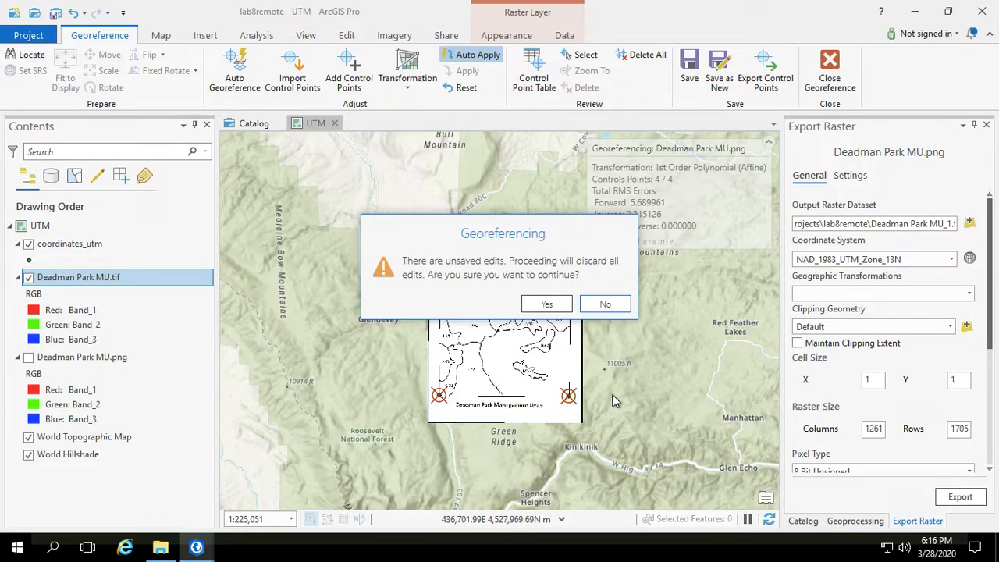
{"action": "left_click_drag", "start_coordinate": [552, 232], "coordinate": [675, 222]}
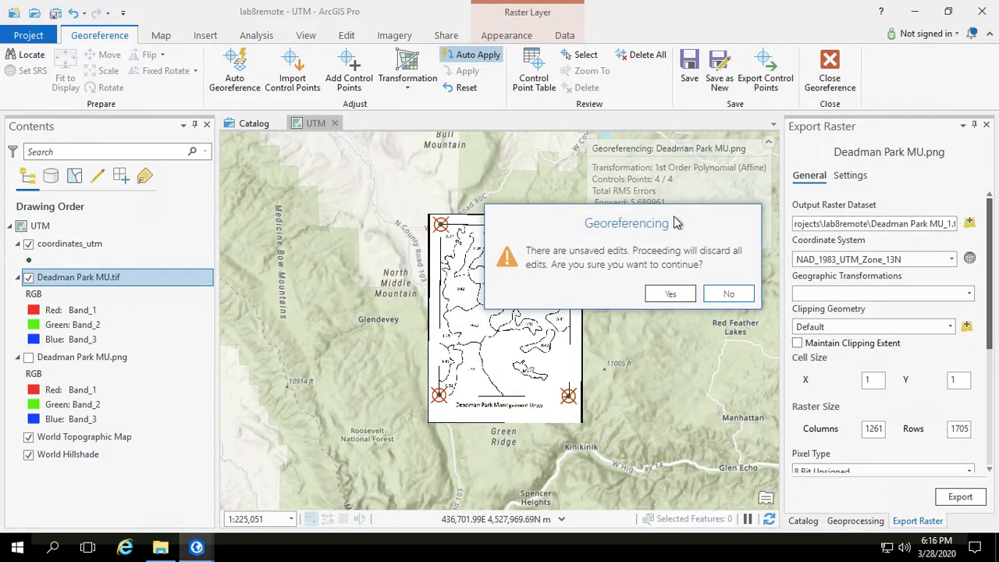
{"action": "left_click", "coordinate": [665, 293]}
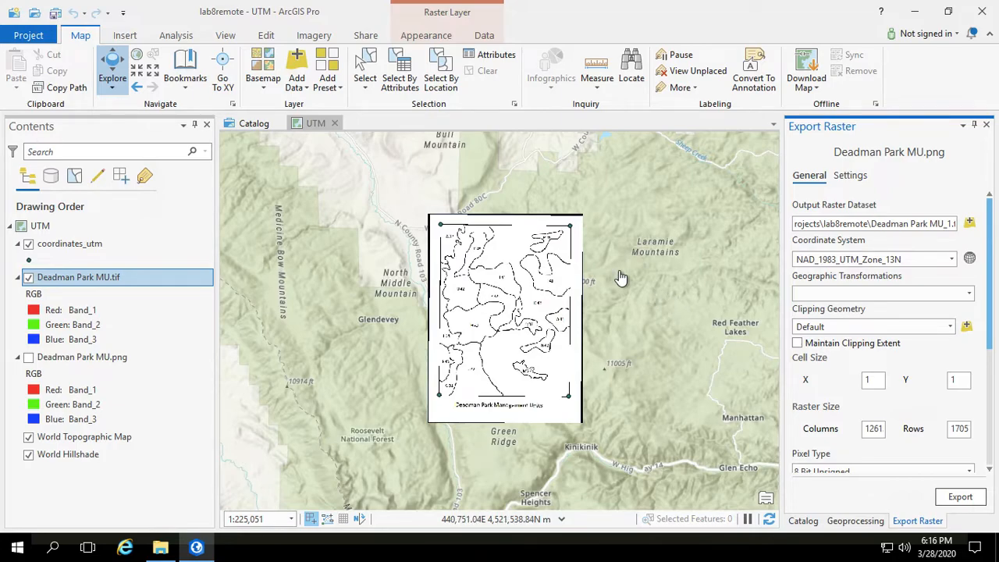
{"action": "scroll", "coordinate": [620, 279], "scroll_direction": "up", "scroll_amount": 1}
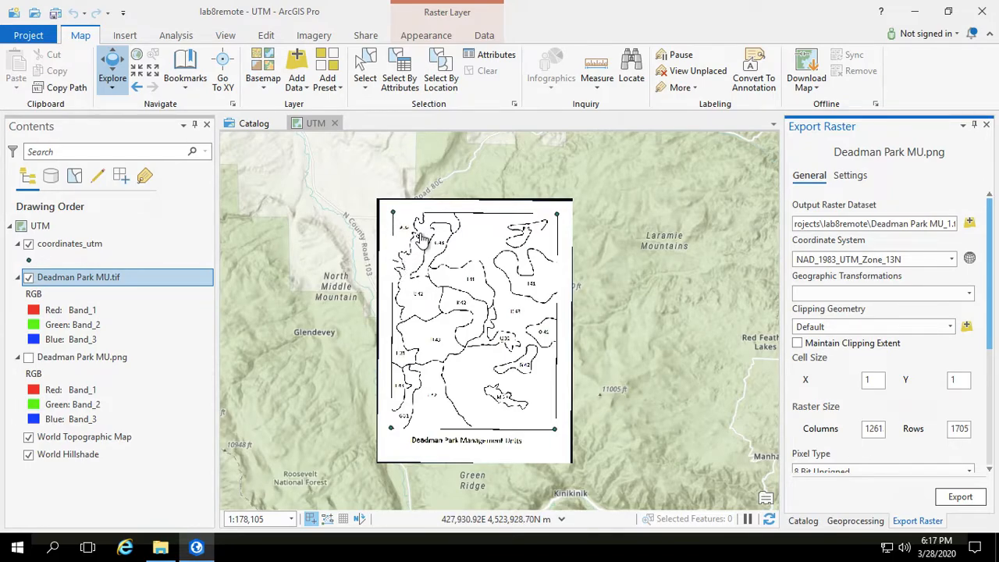
{"action": "key", "text": "ctrl+s"}
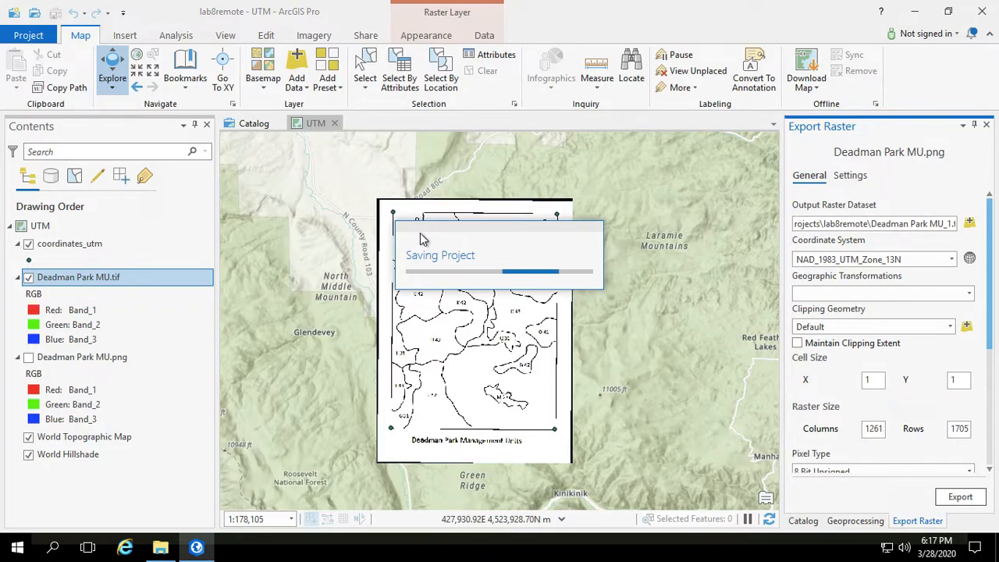